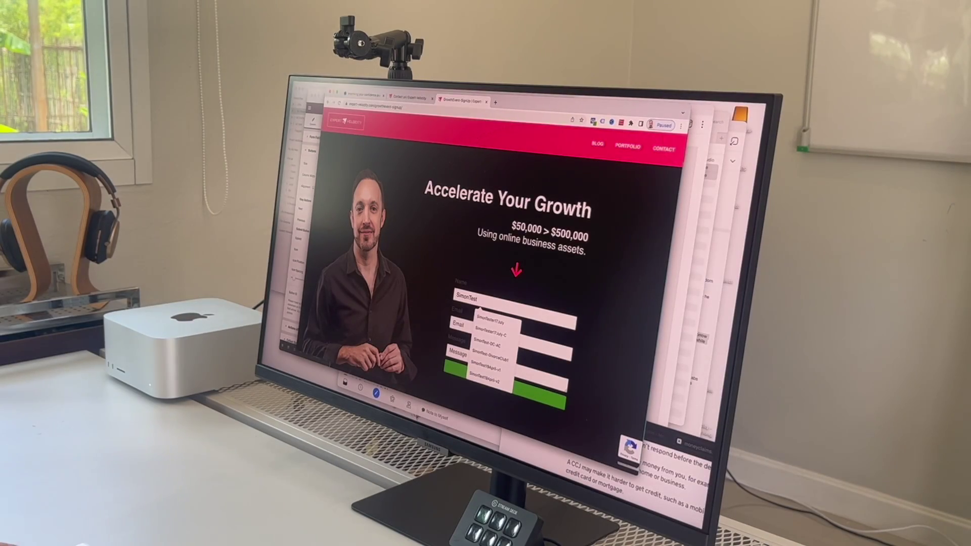
# Submit the sign-up form with a test e-mail and the message 'I want to attend this event please :)'
pyautogui.press('Tab')
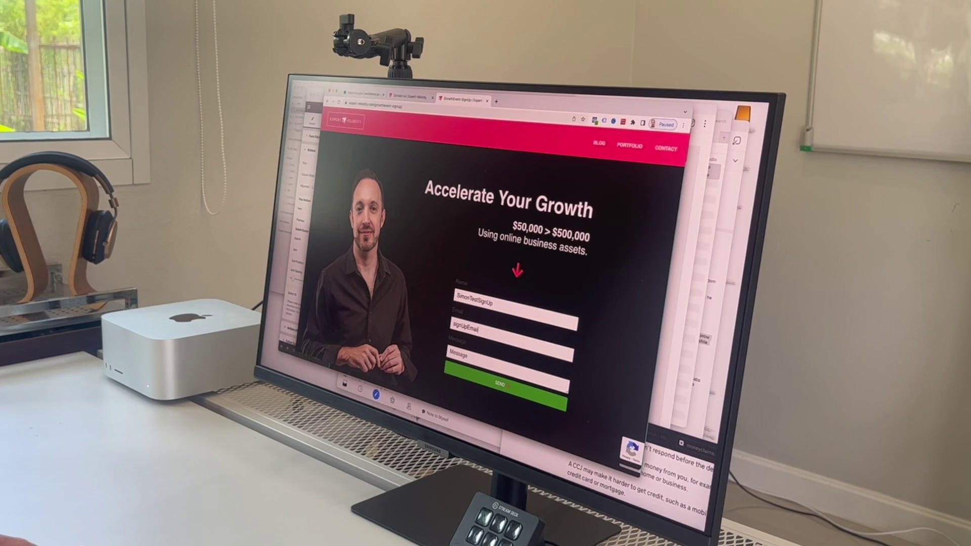
pyautogui.press('Tab')
pyautogui.write('I wan')
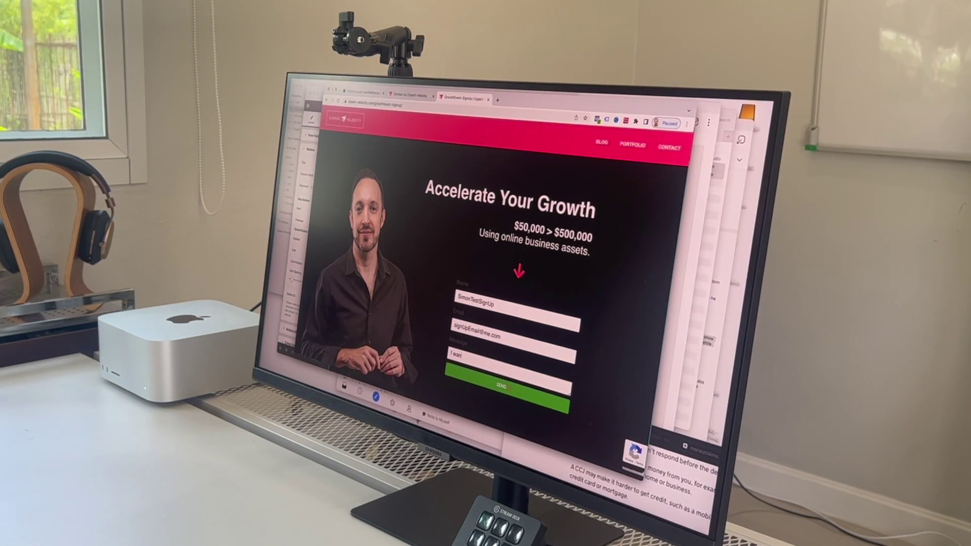
pyautogui.write('t to attend')
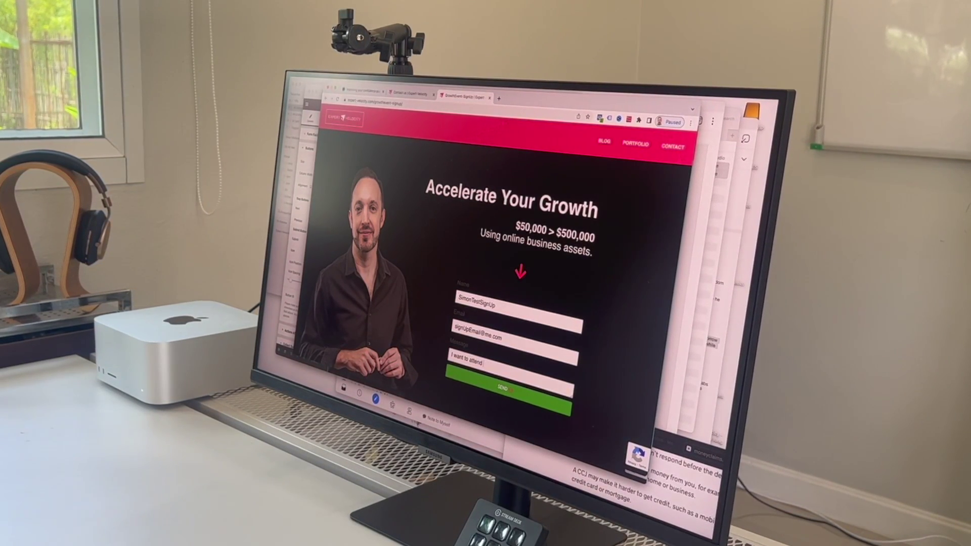
pyautogui.write(' this event please :)')
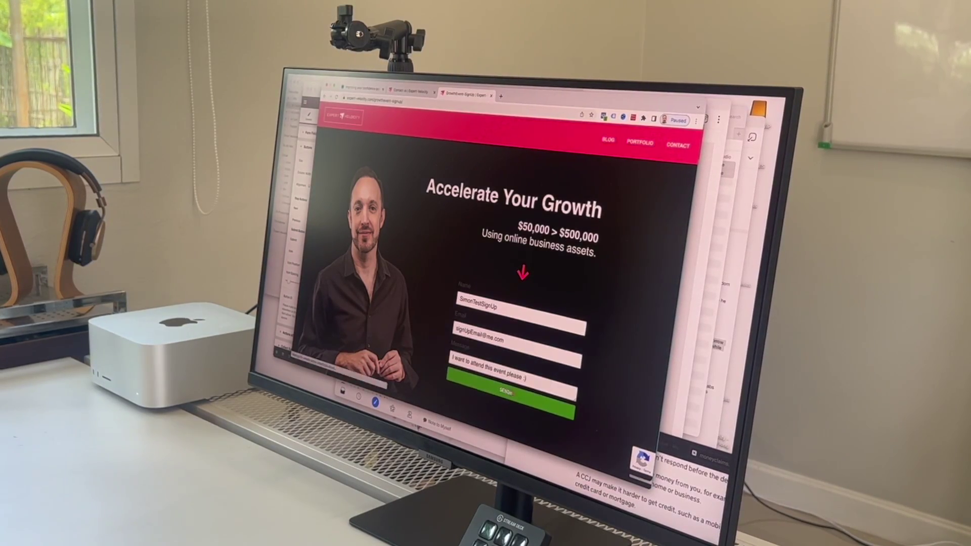
pyautogui.press('Return')
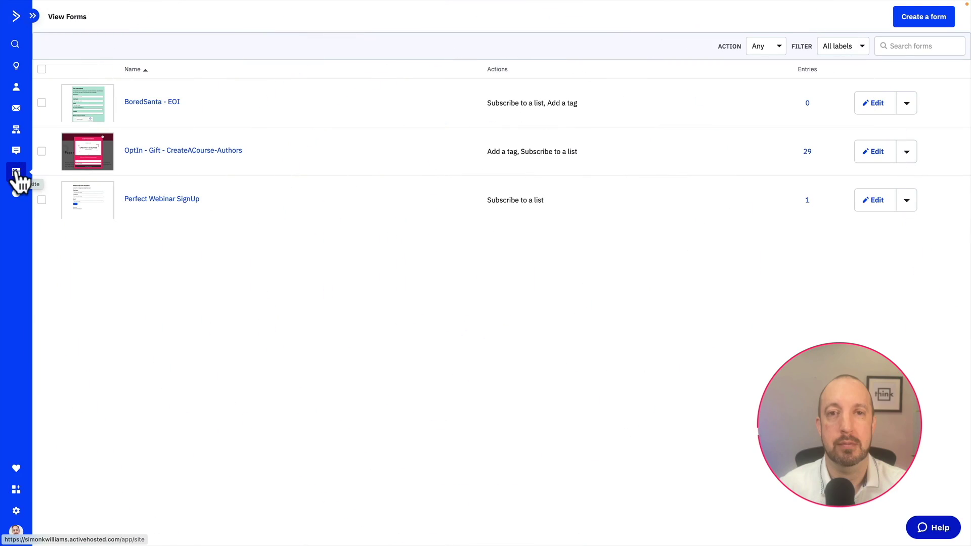
# Create a form named Event-Form that subscribes contacts to Master Contact List
pyautogui.click(919, 21)
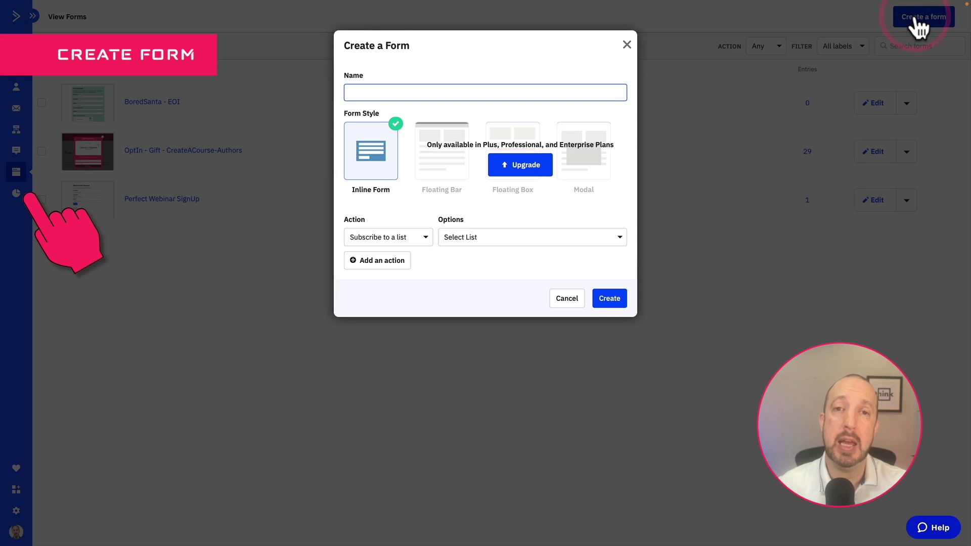
pyautogui.click(383, 92)
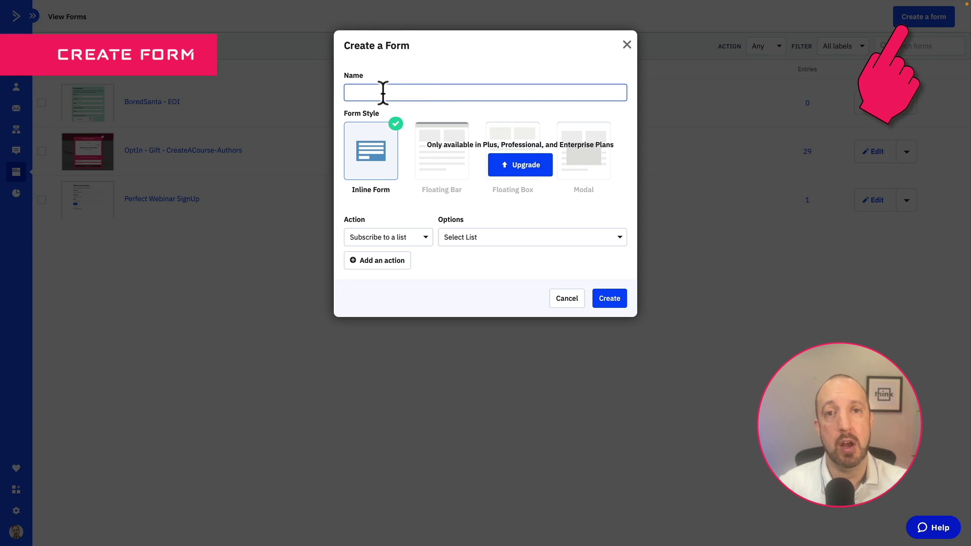
pyautogui.write('Event=-F')
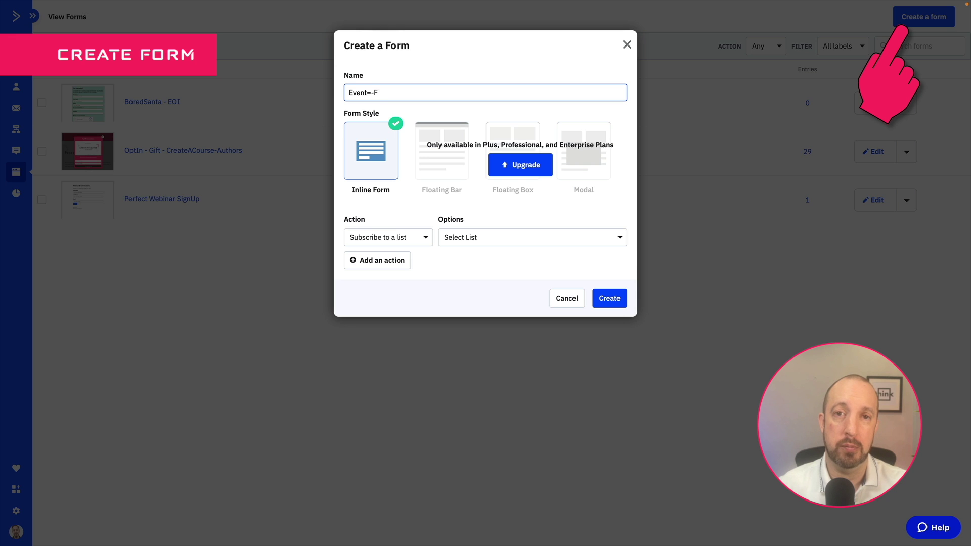
pyautogui.press('BackSpace')
pyautogui.press('BackSpace')
pyautogui.press('BackSpace')
pyautogui.write('-Form')
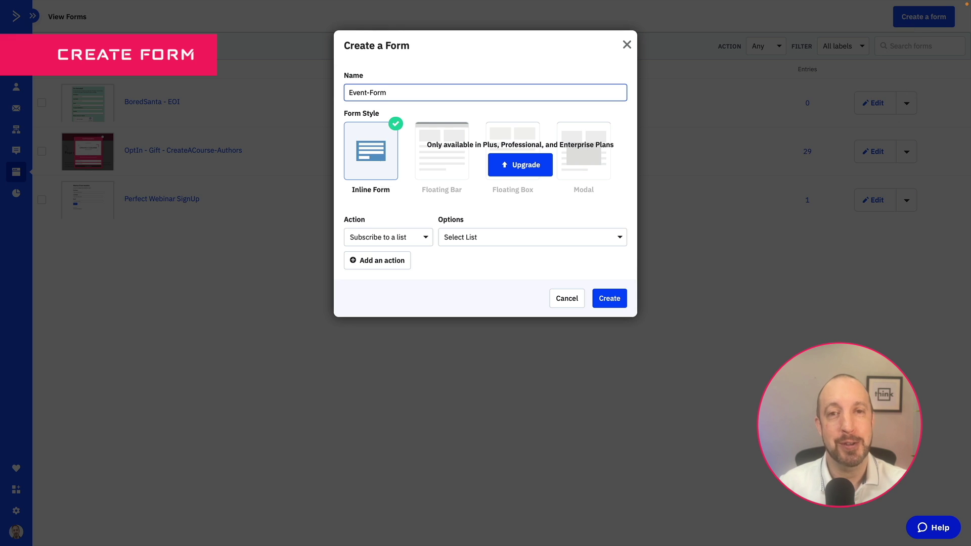
pyautogui.click(425, 238)
pyautogui.click(372, 206)
pyautogui.click(573, 237)
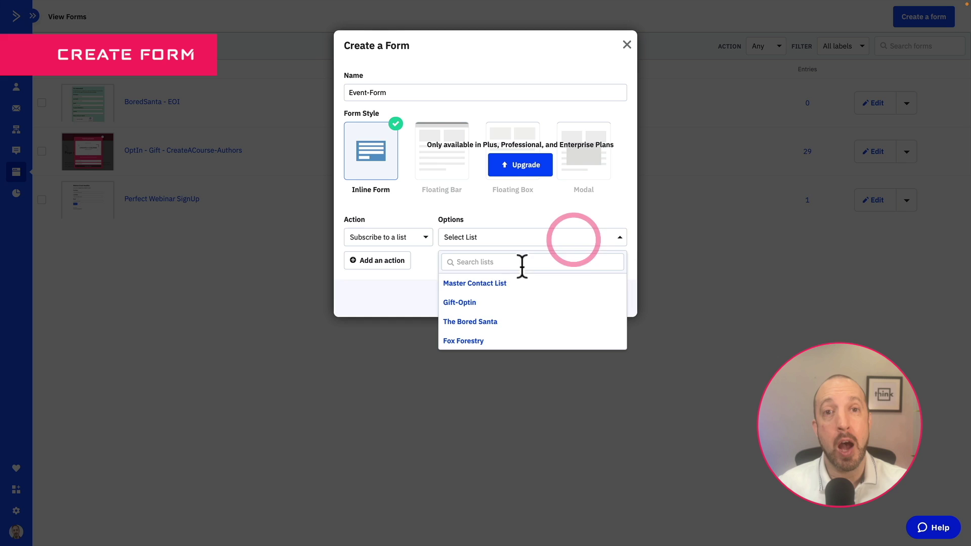
pyautogui.scroll(-1, 481, 297)
pyautogui.scroll(1, 481, 297)
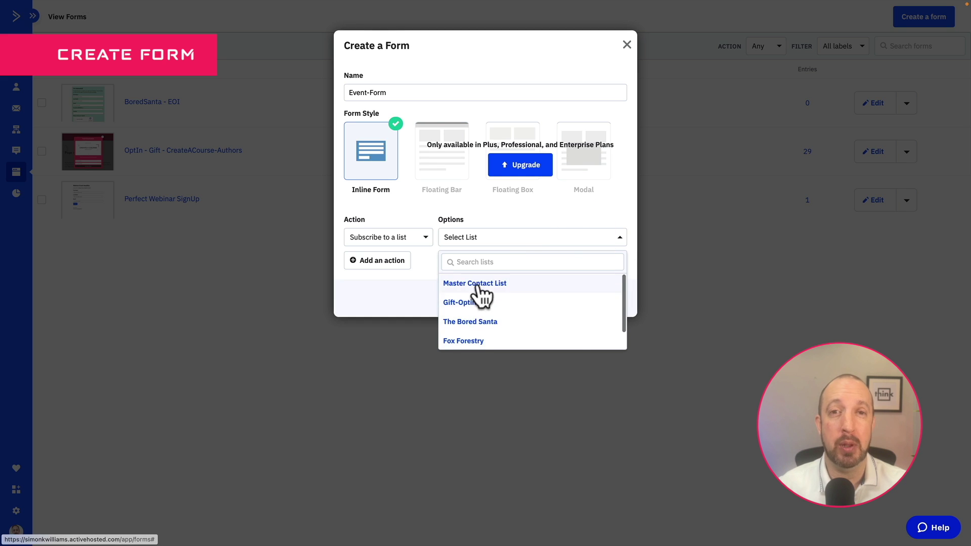
pyautogui.click(478, 285)
pyautogui.click(609, 299)
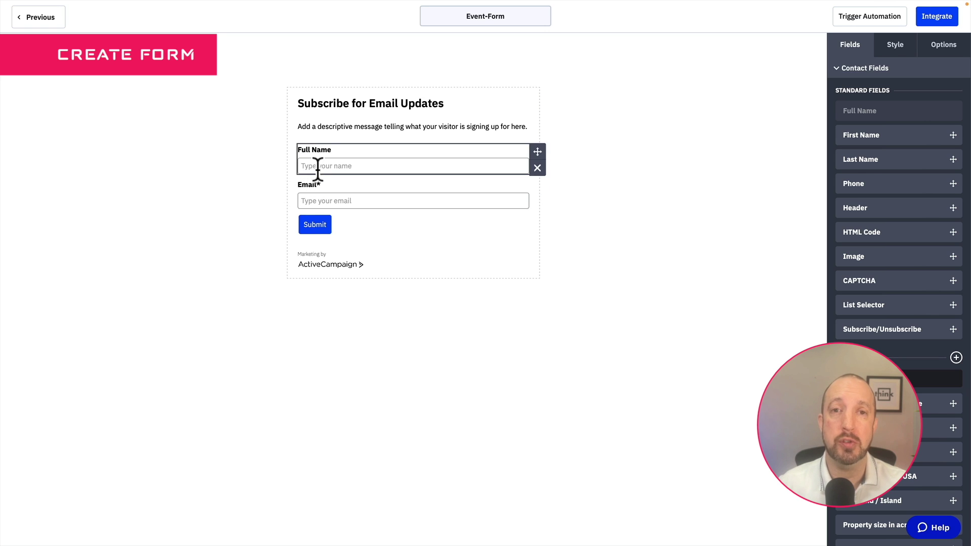
# Add a First Name field to Event-Form, copy the simple embed code, and save the form
pyautogui.moveTo(881, 136); pyautogui.dragTo(373, 169)
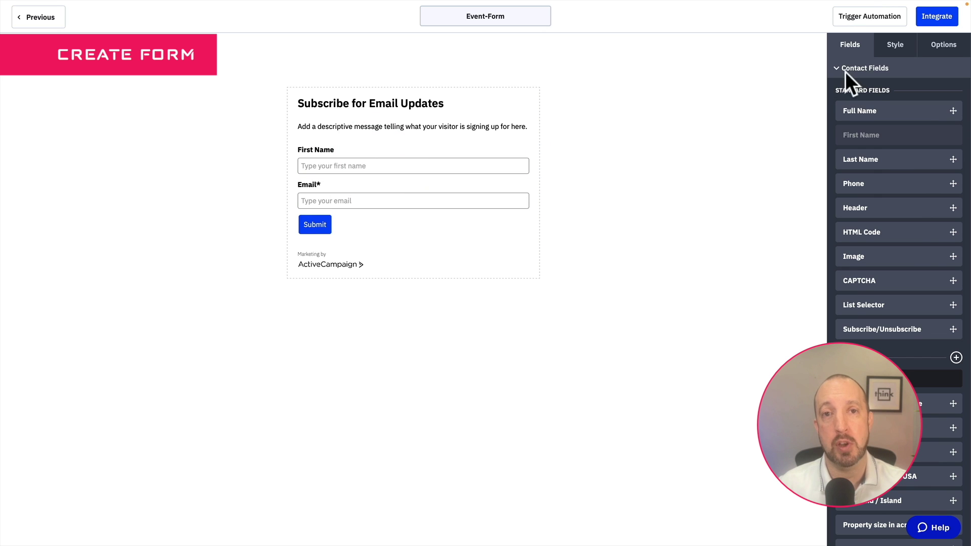
pyautogui.click(935, 19)
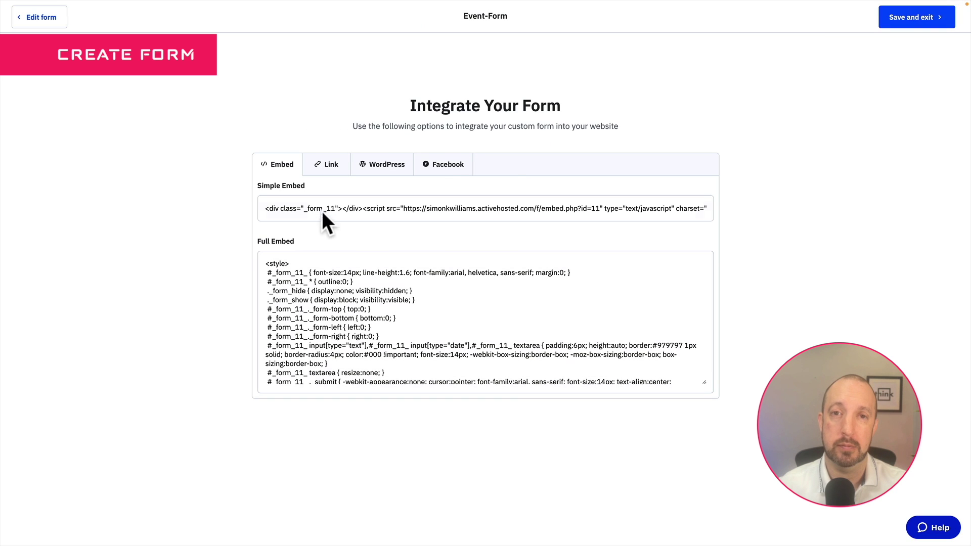
pyautogui.click(313, 206)
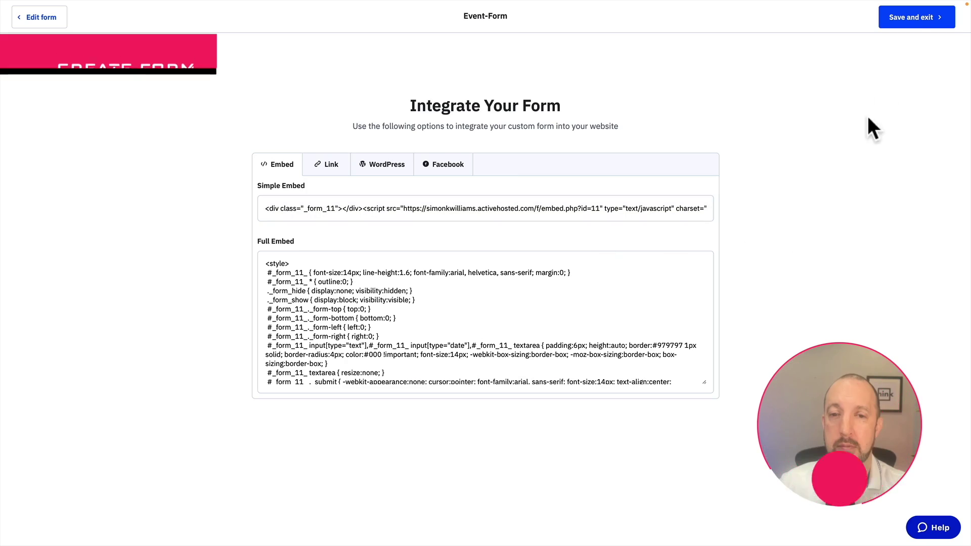
pyautogui.click(908, 23)
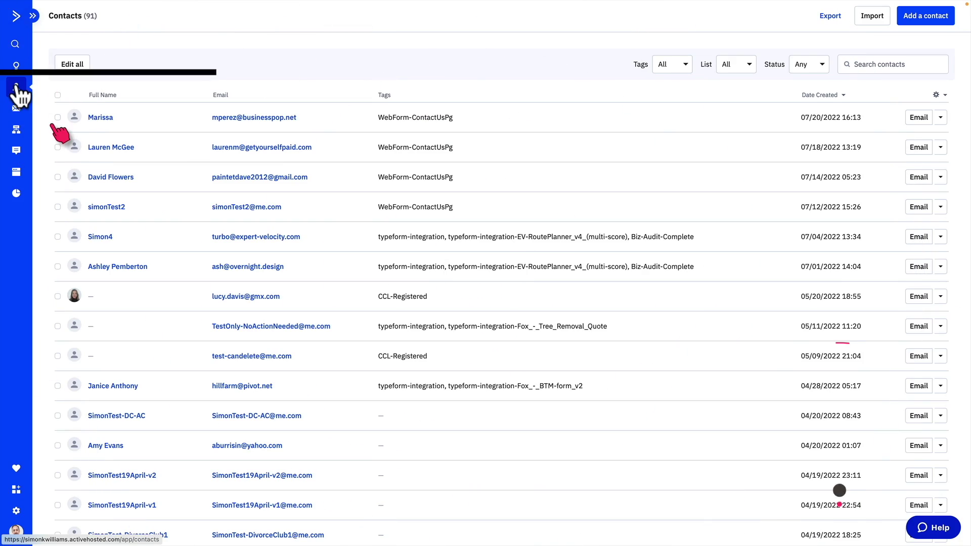
# Go to the contact custom fields page and look over the Events and General Details groups
pyautogui.click(35, 19)
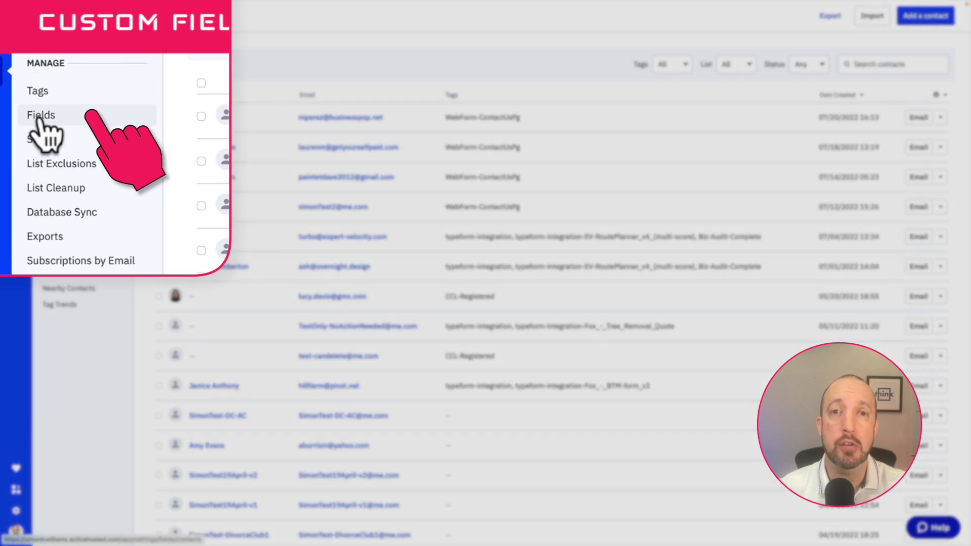
pyautogui.click(52, 116)
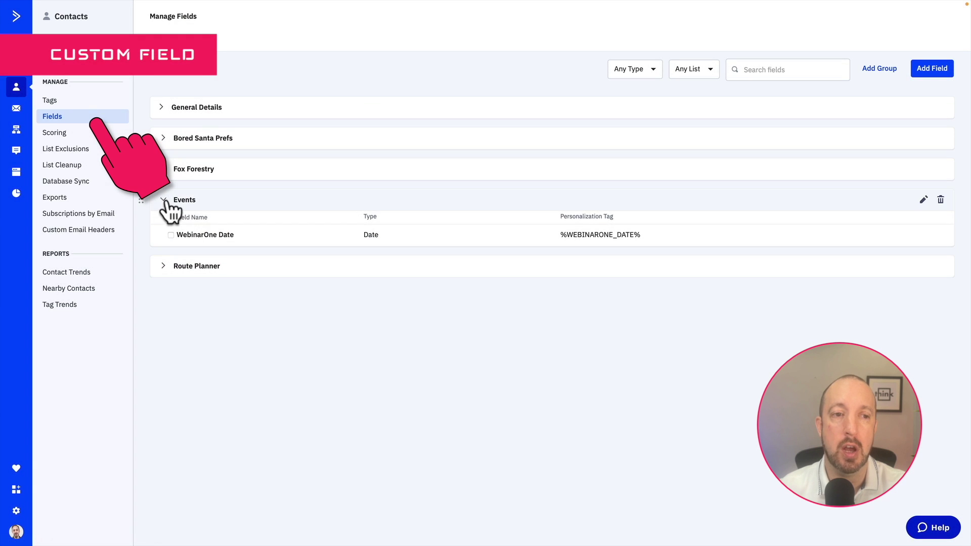
pyautogui.click(163, 200)
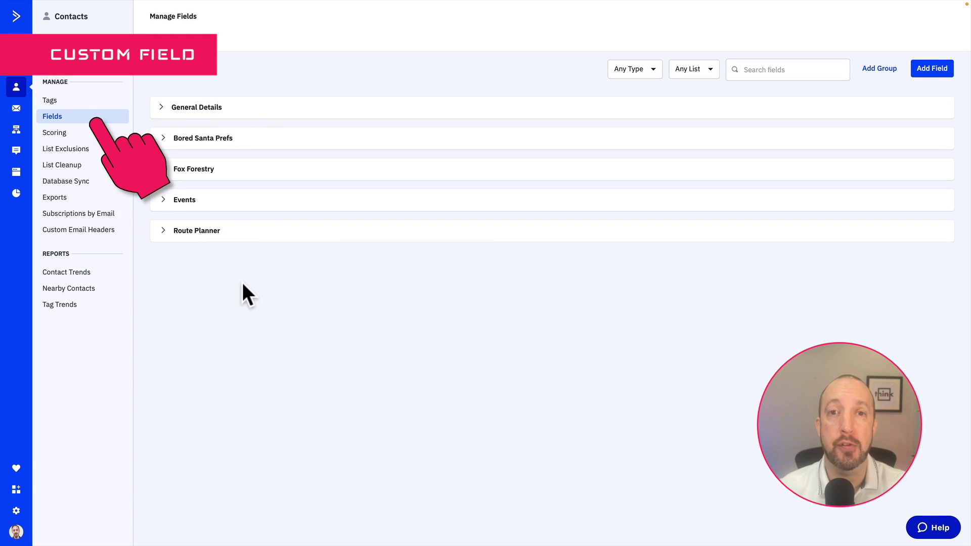
pyautogui.click(162, 108)
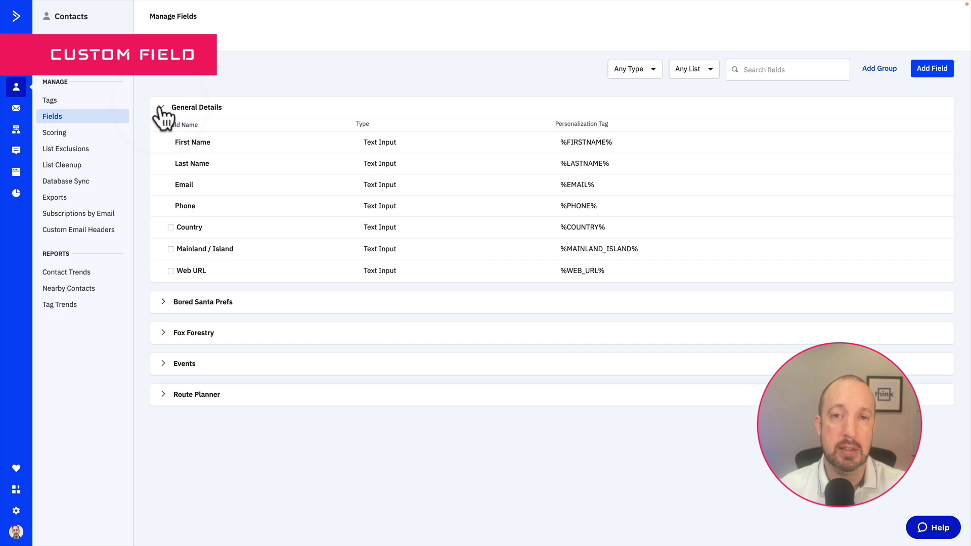
pyautogui.click(162, 109)
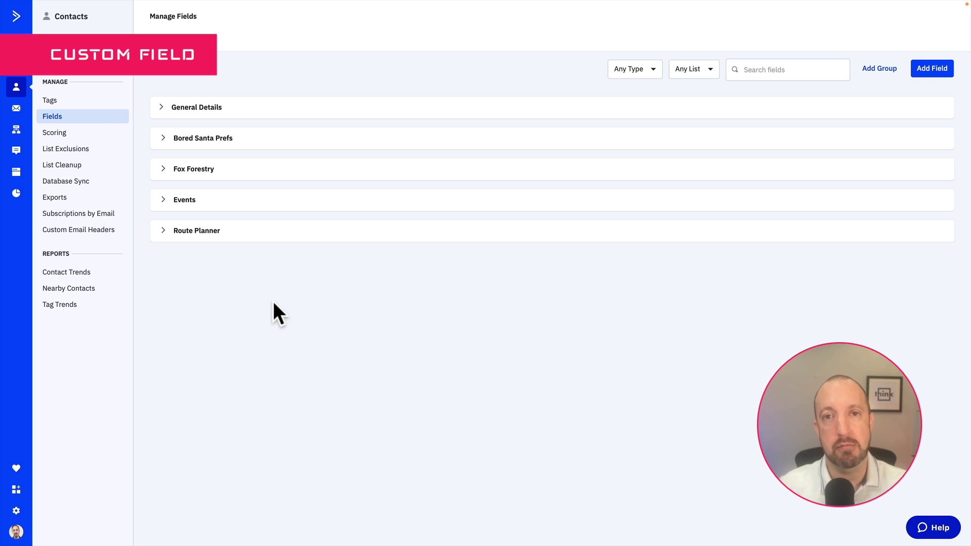
# Add a Date-type custom field named Event-Date in the Events group
pyautogui.click(932, 68)
pyautogui.click(430, 251)
pyautogui.write('Event-Date')
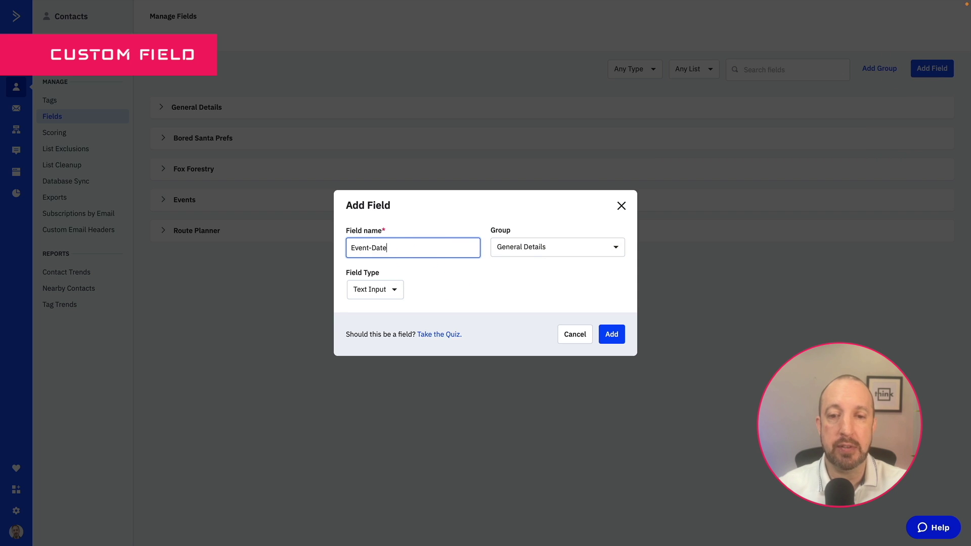
pyautogui.click(555, 249)
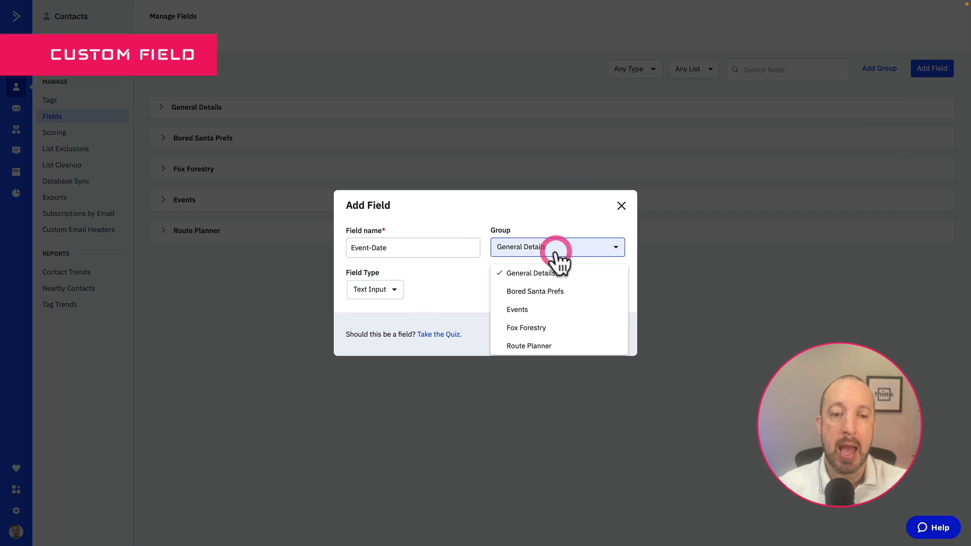
pyautogui.click(518, 310)
pyautogui.click(393, 290)
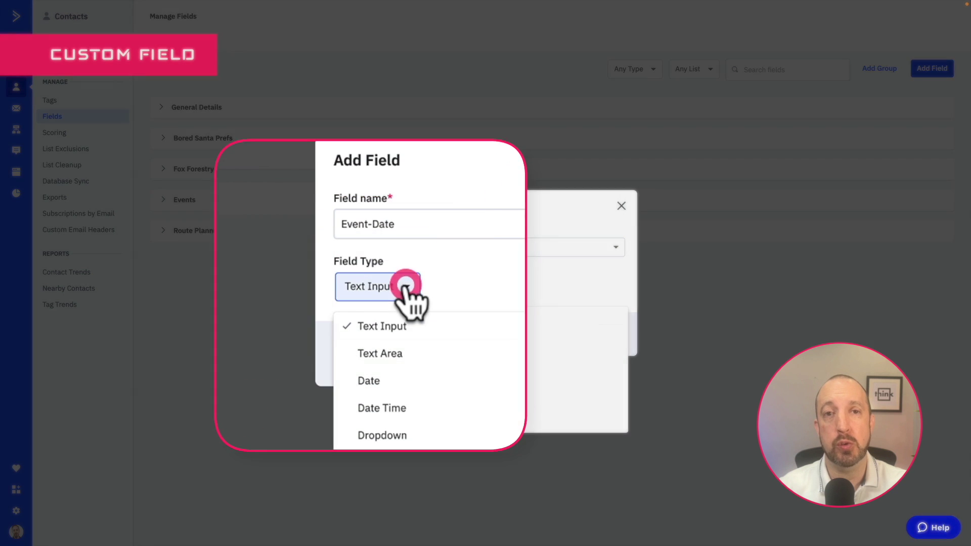
pyautogui.click(369, 382)
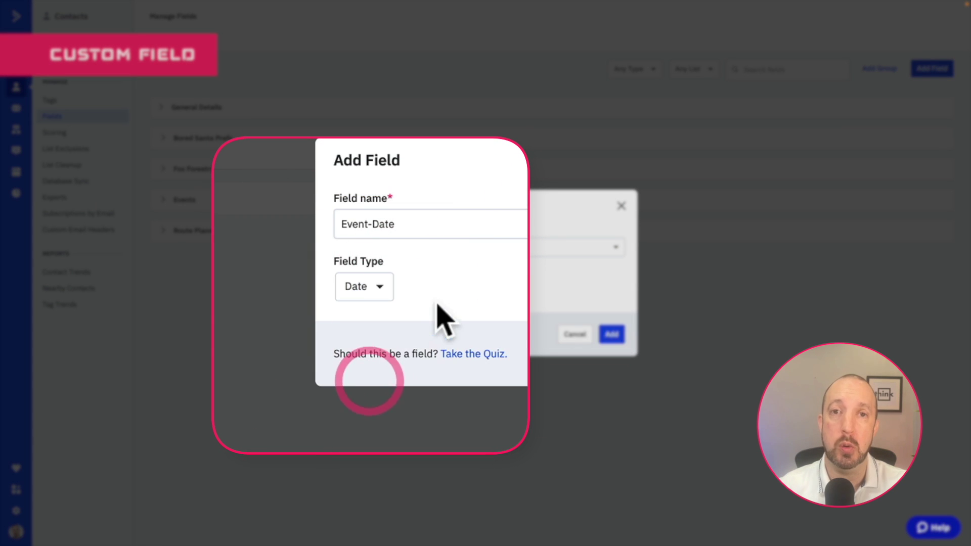
pyautogui.click(612, 334)
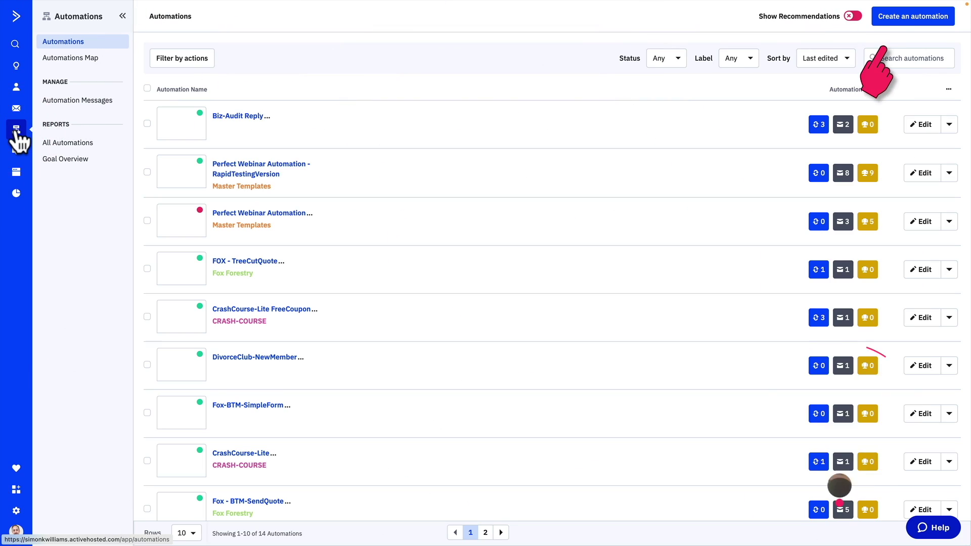
# Start a blank automation triggered by Event-Form submissions
pyautogui.click(921, 21)
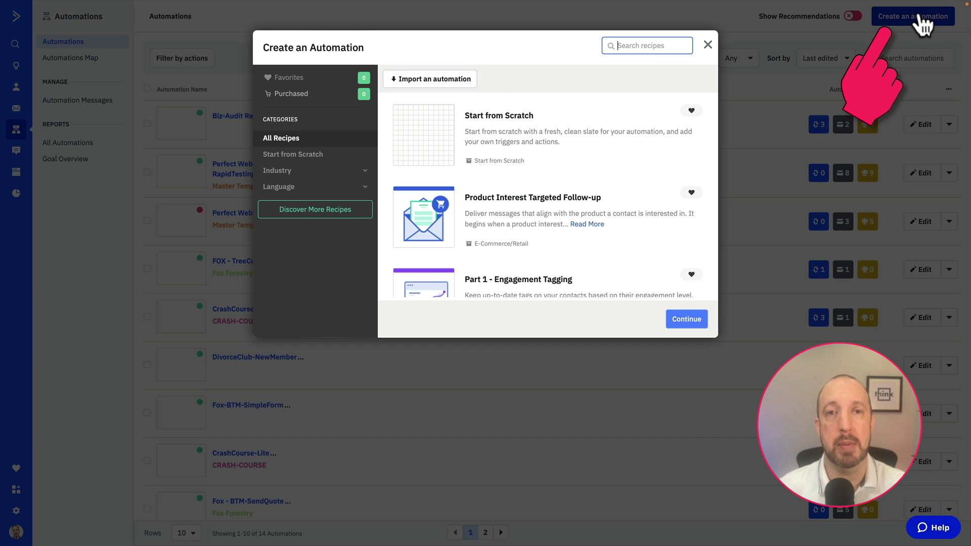
pyautogui.click(680, 319)
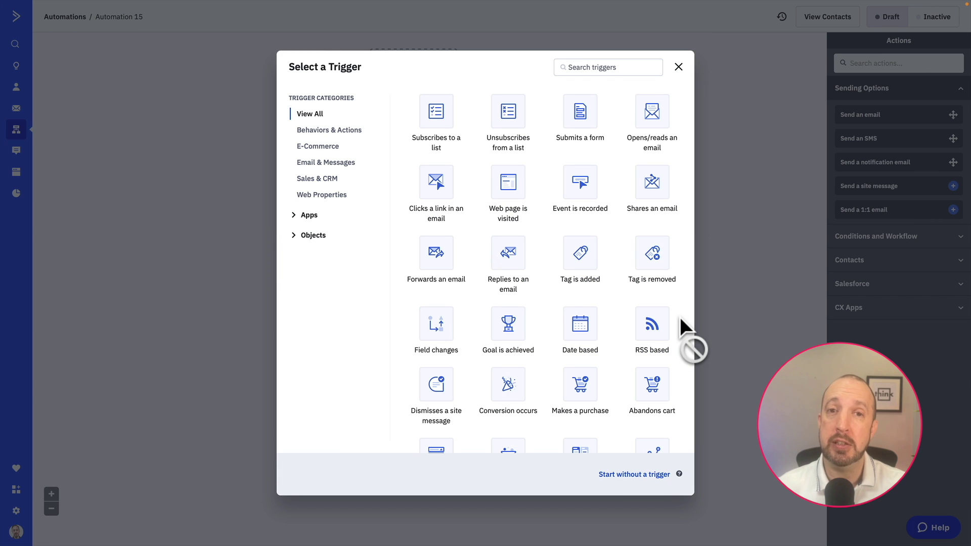
pyautogui.click(583, 115)
pyautogui.click(377, 82)
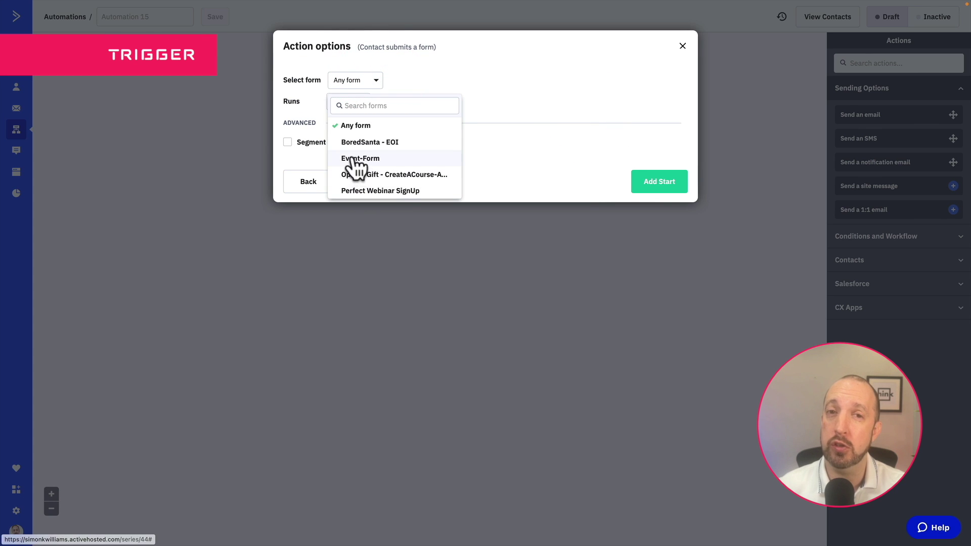
pyautogui.click(357, 160)
pyautogui.click(656, 191)
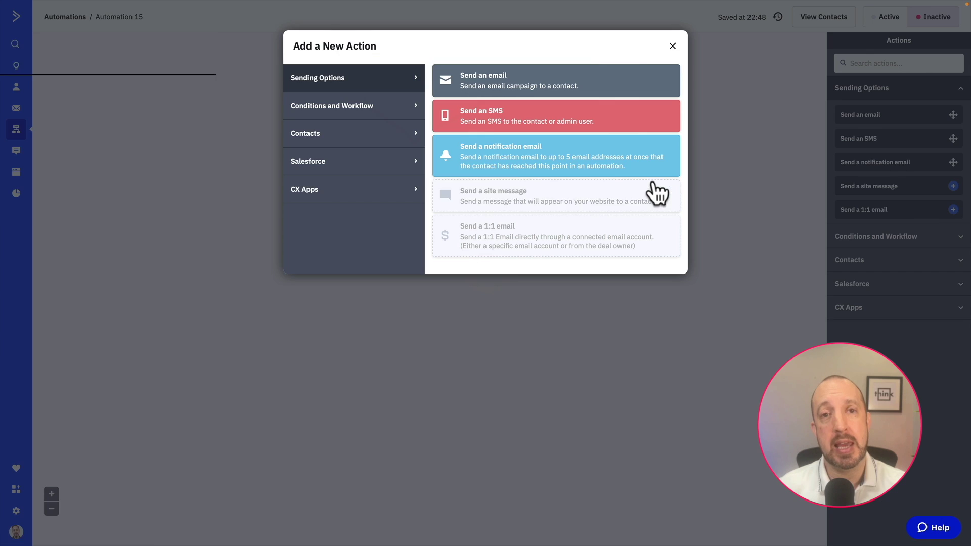
# Add a send-email step with a new email named Registration Confirmed
pyautogui.click(488, 90)
pyautogui.click(458, 135)
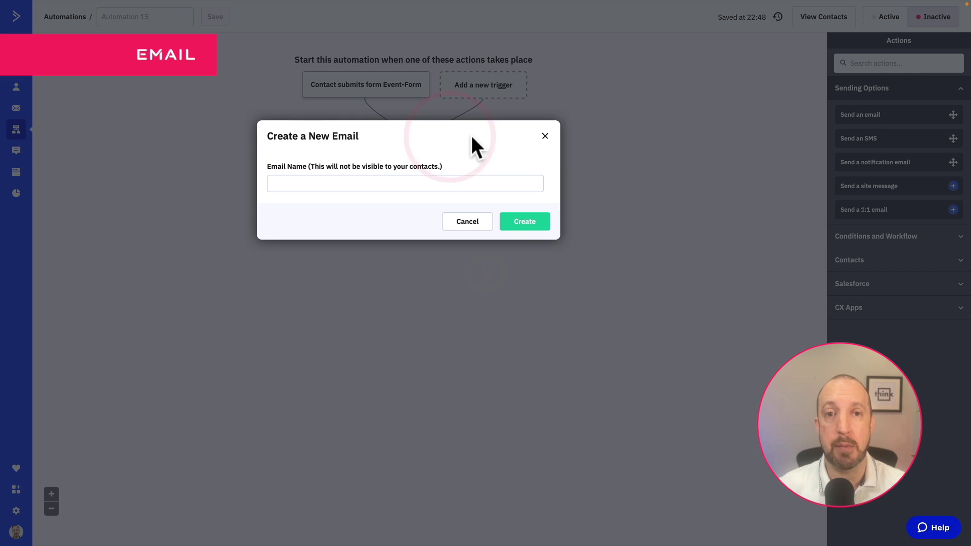
pyautogui.click(433, 185)
pyautogui.write('Res')
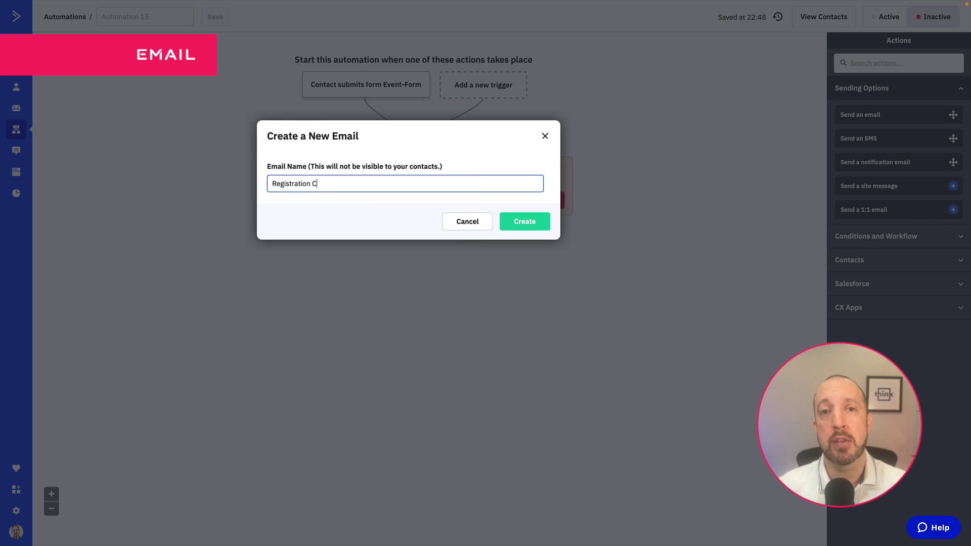
pyautogui.click(529, 221)
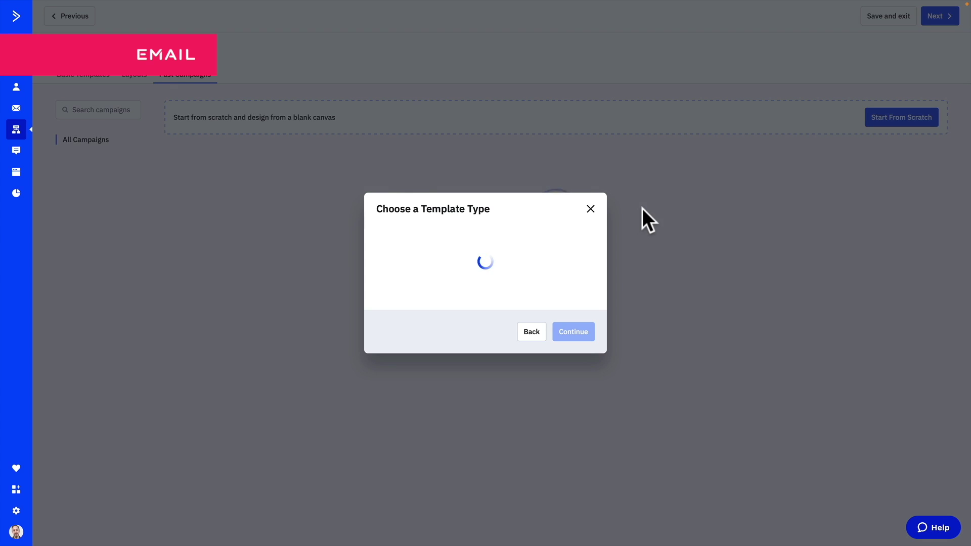
# Base the email on the classic Registration Confirmation past campaign with subject 'Registration Confirmed :)'
pyautogui.click(438, 273)
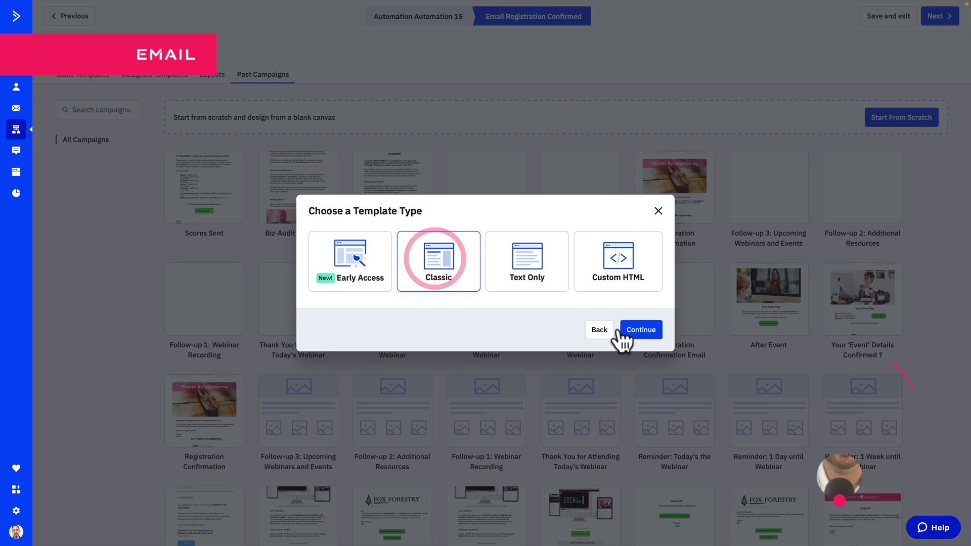
pyautogui.click(640, 334)
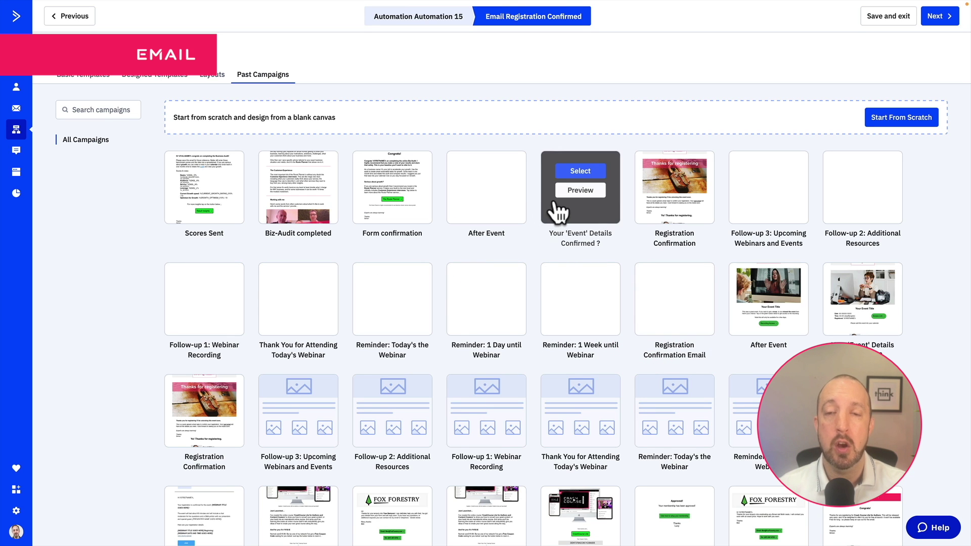
pyautogui.click(682, 174)
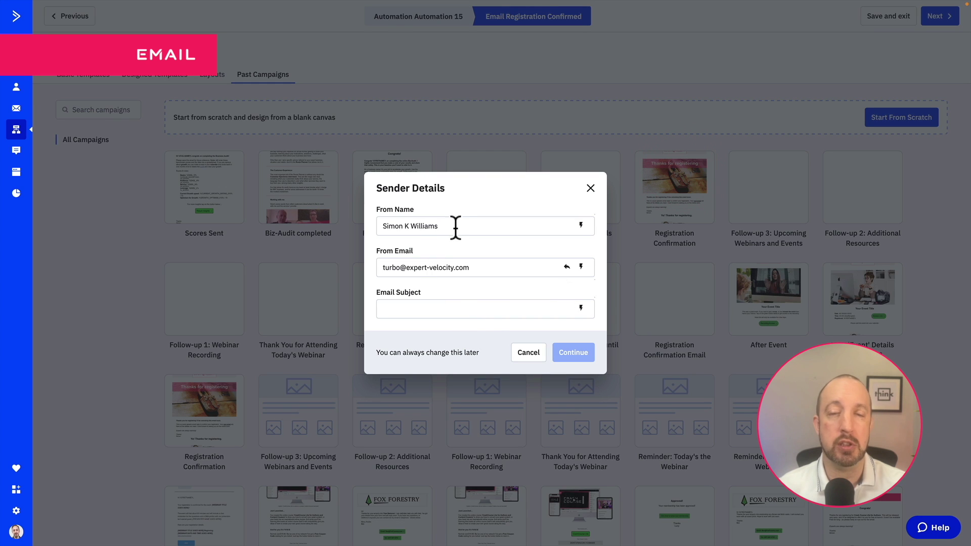
pyautogui.moveTo(455, 225); pyautogui.dragTo(443, 212)
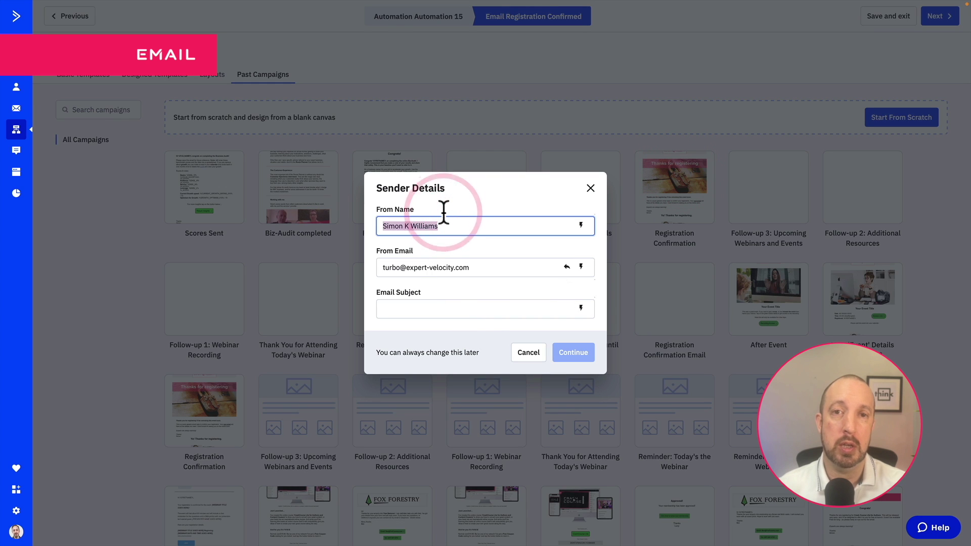
pyautogui.click(435, 312)
pyautogui.write('Registration Confirmed :)')
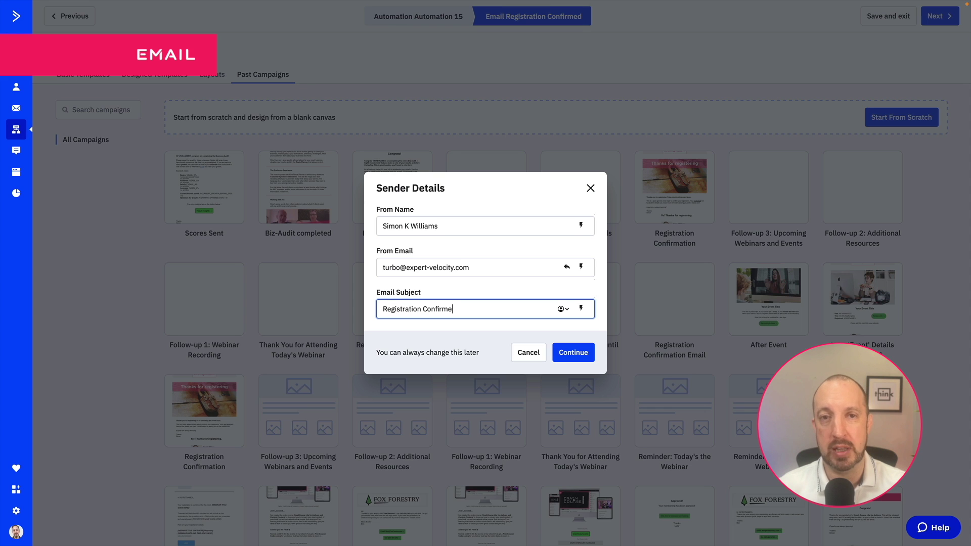
pyautogui.click(570, 350)
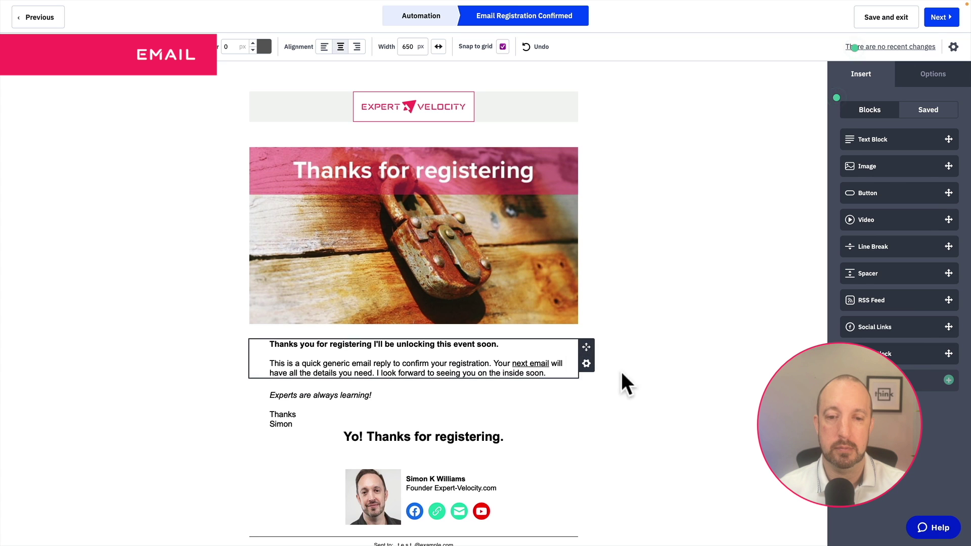
# Move the 'Yo! Thanks for registering.' heading above the text with a 25 px spacer below it
pyautogui.moveTo(583, 376); pyautogui.dragTo(462, 284)
pyautogui.click(587, 407)
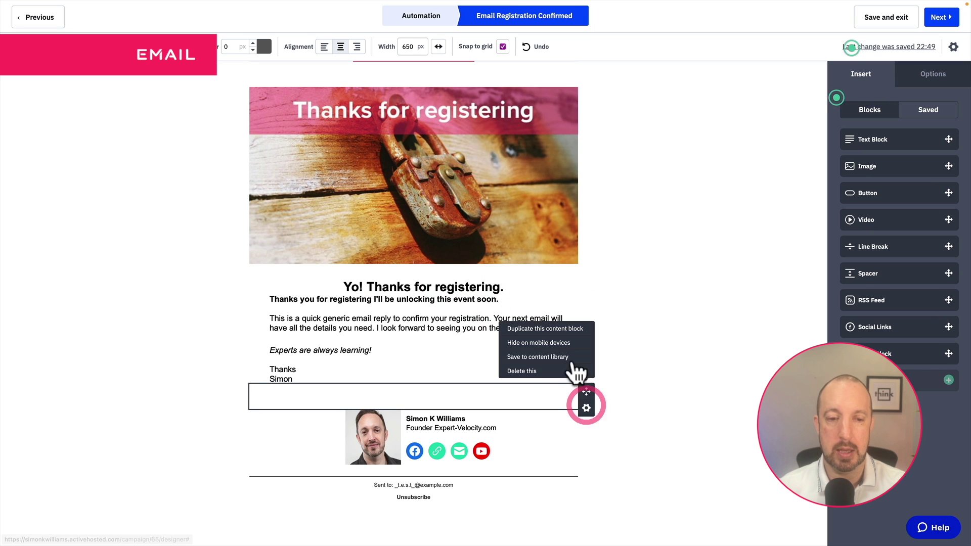
pyautogui.moveTo(586, 392); pyautogui.dragTo(438, 304)
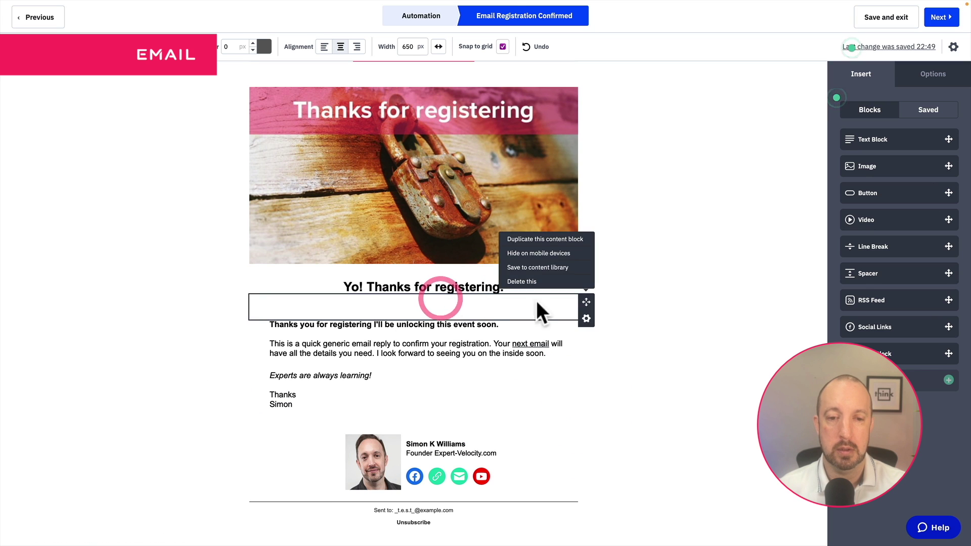
pyautogui.click(536, 311)
pyautogui.doubleClick(902, 133)
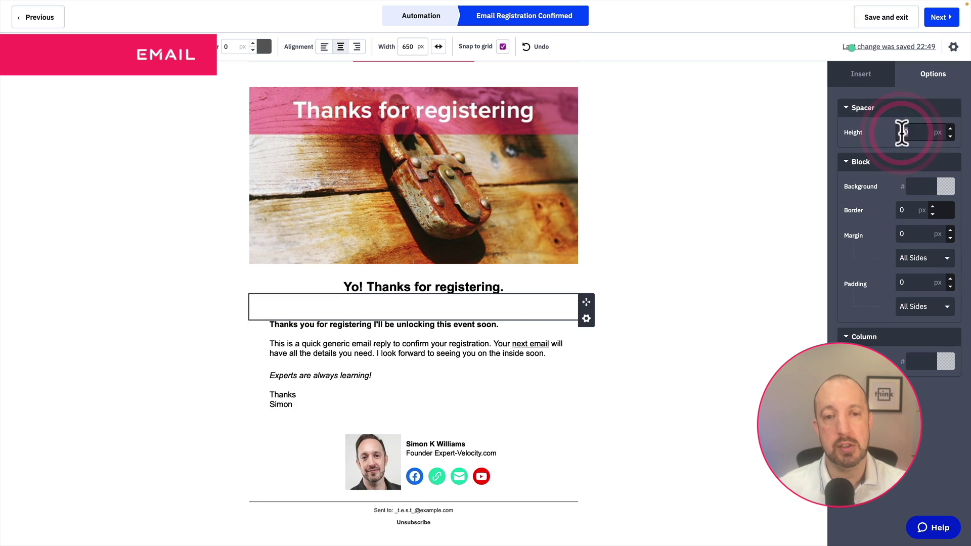
pyautogui.write('25')
pyautogui.click(714, 310)
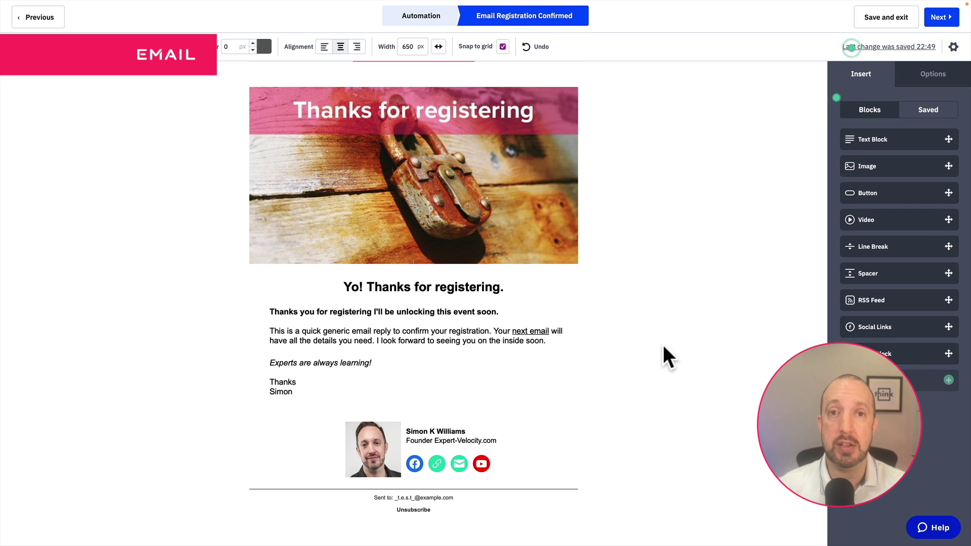
# Review the email layout and finish it through the campaign summary
pyautogui.scroll(2, 663, 345)
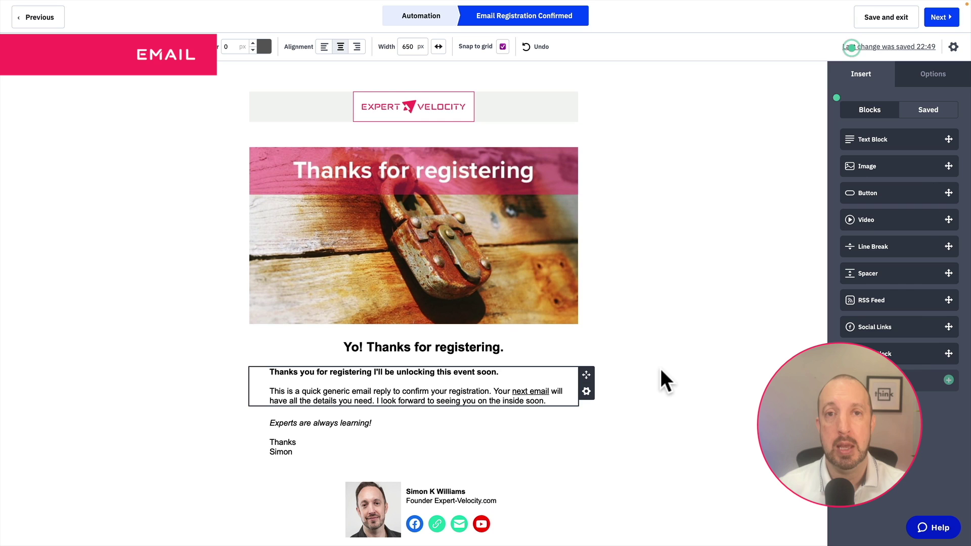
pyautogui.scroll(-1, 662, 372)
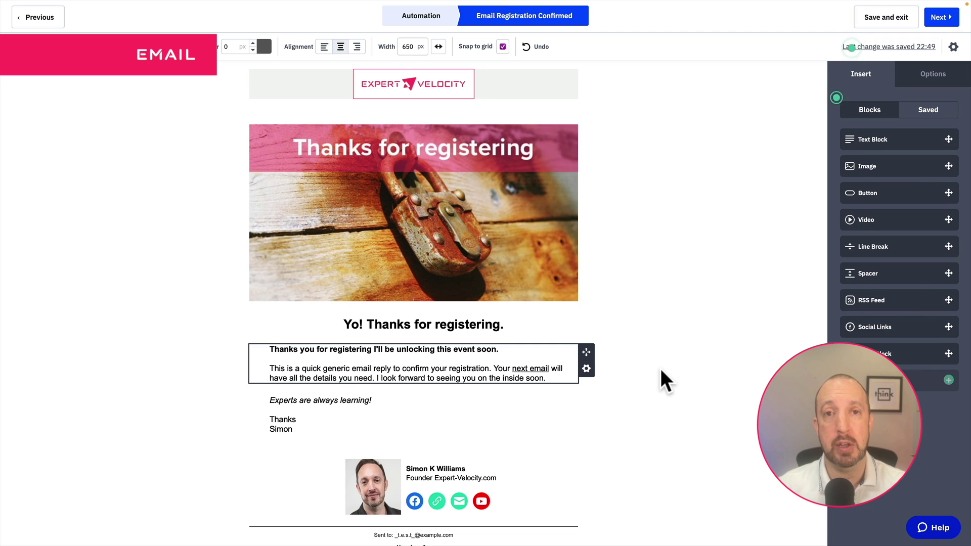
pyautogui.click(942, 17)
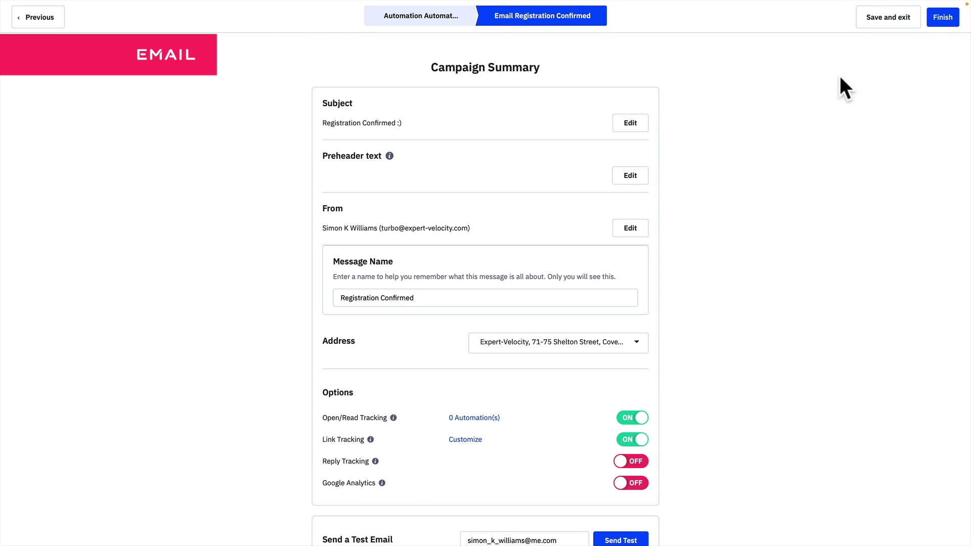
pyautogui.click(939, 18)
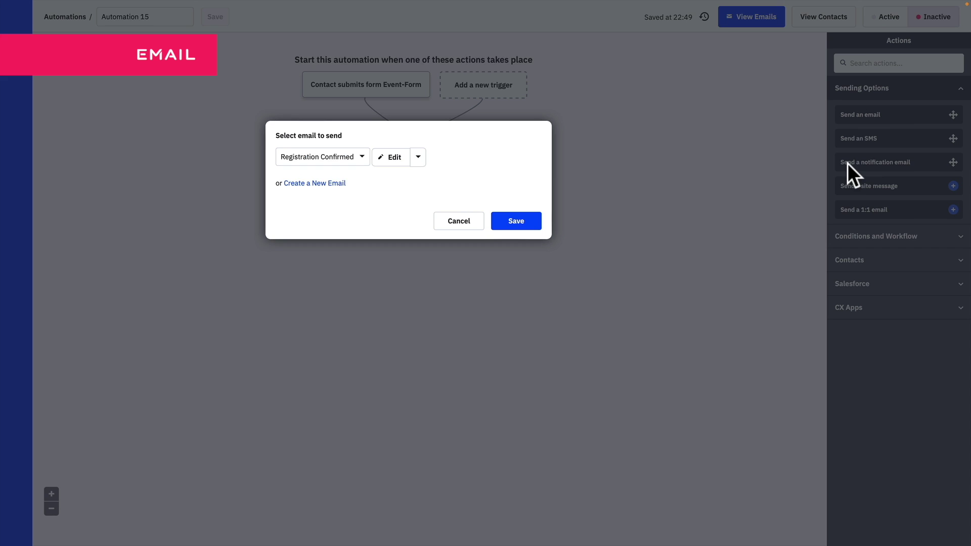
# Save Registration Confirmed as the email step and bring up the contact actions
pyautogui.click(525, 221)
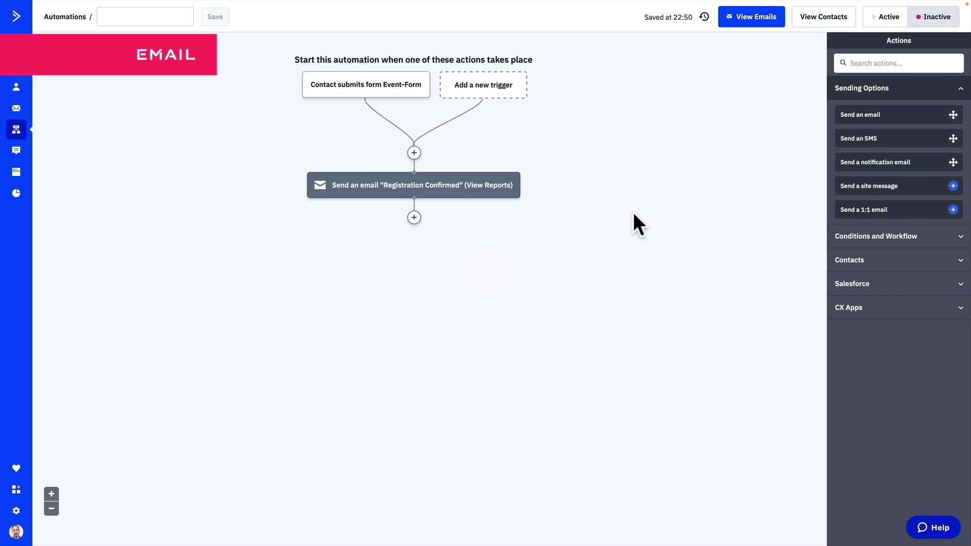
pyautogui.click(414, 218)
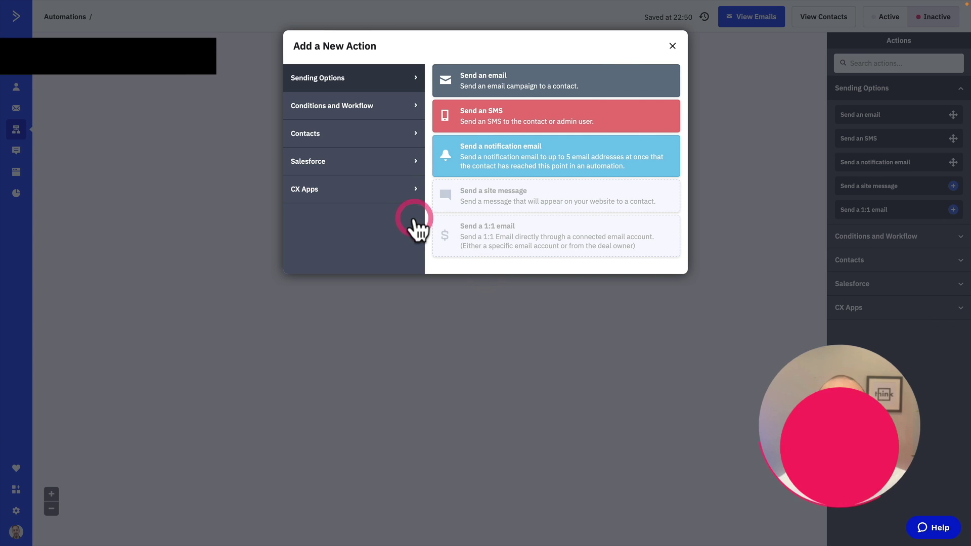
pyautogui.click(672, 46)
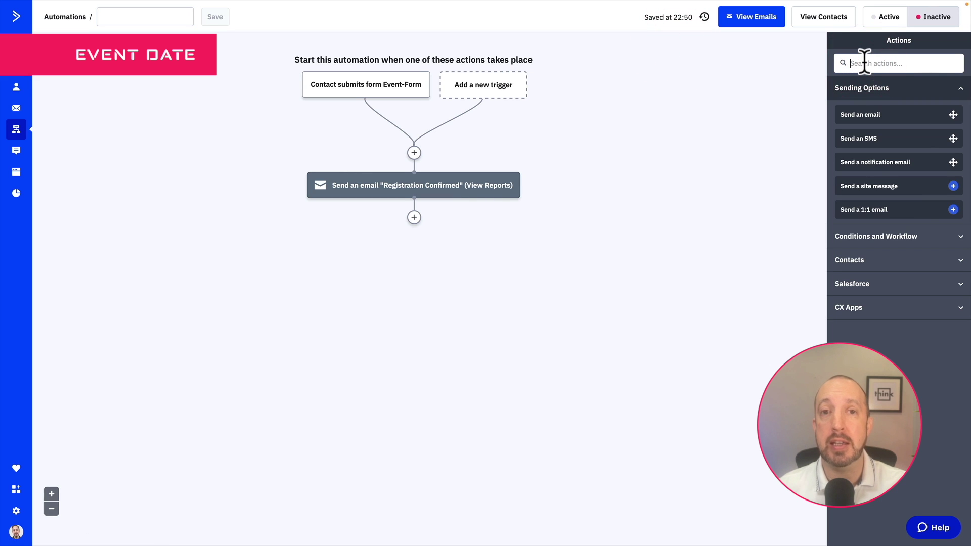
pyautogui.write('updat')
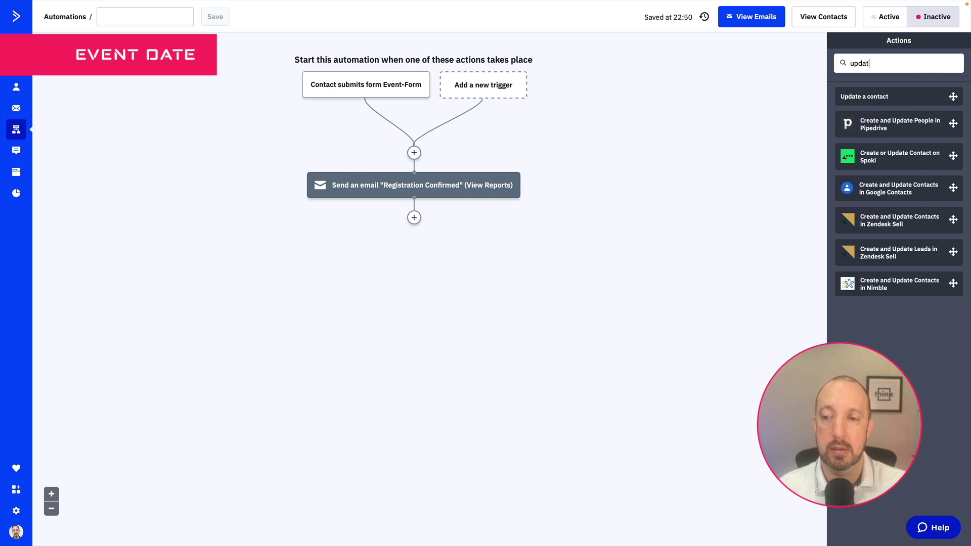
pyautogui.press('BackSpace')
pyautogui.press('BackSpace')
pyautogui.press('BackSpace')
pyautogui.press('BackSpace')
pyautogui.press('BackSpace')
pyautogui.click(869, 263)
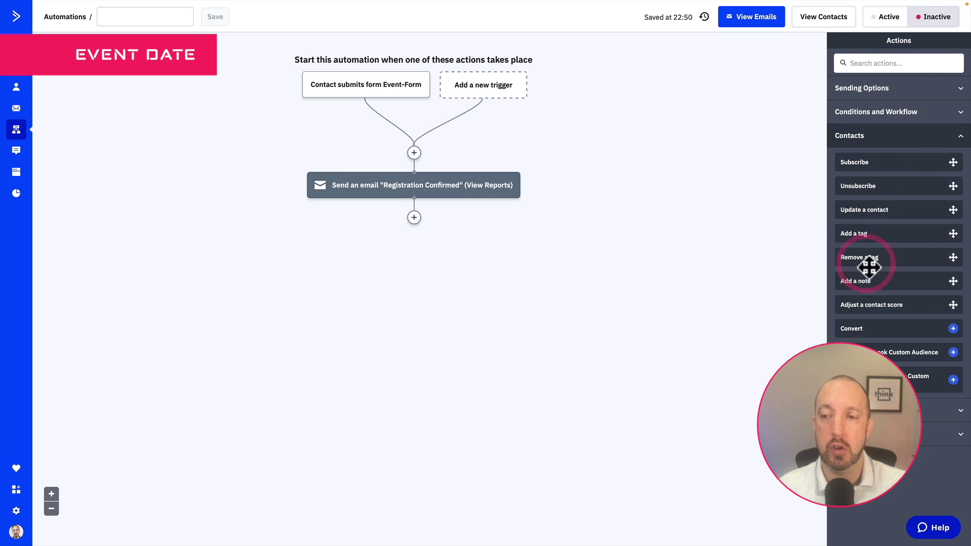
# Add an Update a contact step setting Event-Date to the specific time 2022/12/01 00:00
pyautogui.moveTo(875, 211); pyautogui.dragTo(418, 229)
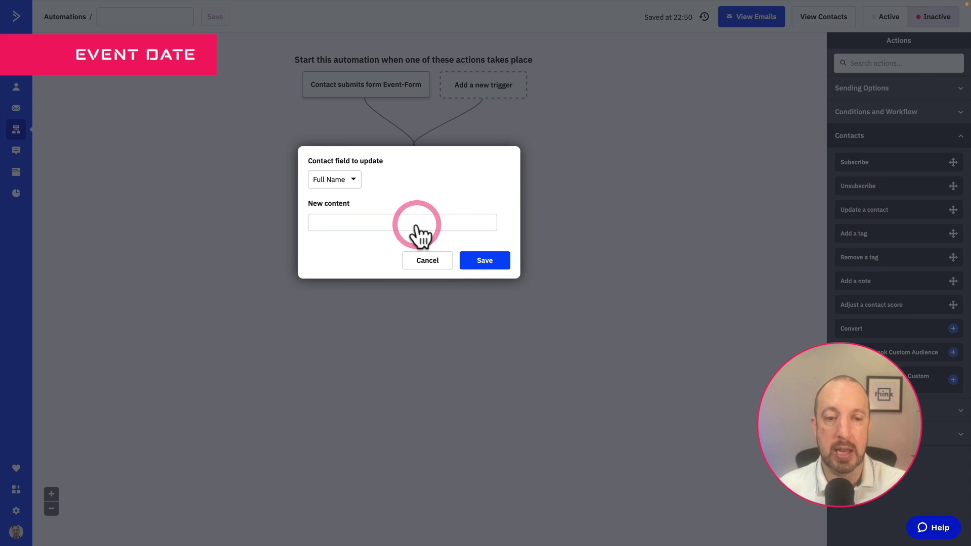
pyautogui.click(353, 181)
pyautogui.scroll(-6, 356, 289)
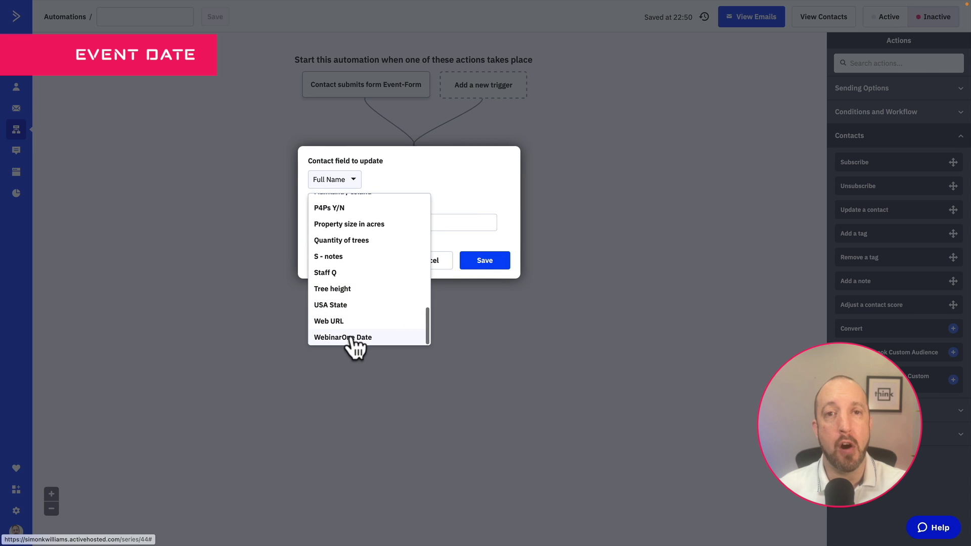
pyautogui.scroll(5, 351, 341)
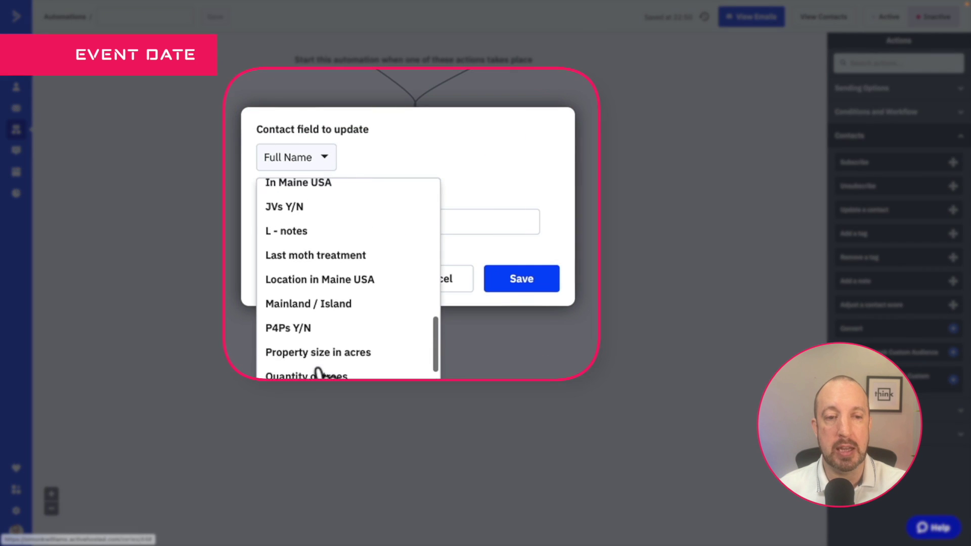
pyautogui.click(307, 326)
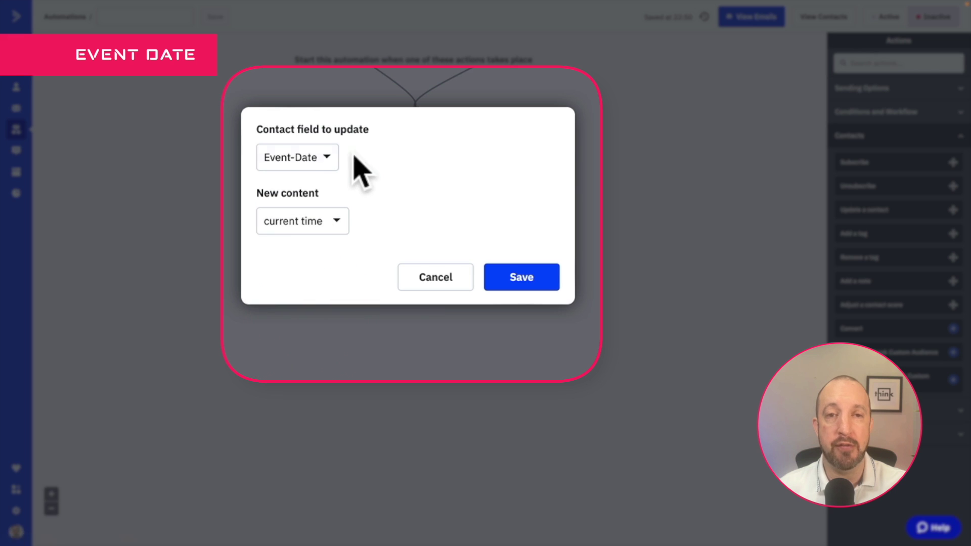
pyautogui.click(333, 221)
pyautogui.click(324, 278)
pyautogui.click(442, 221)
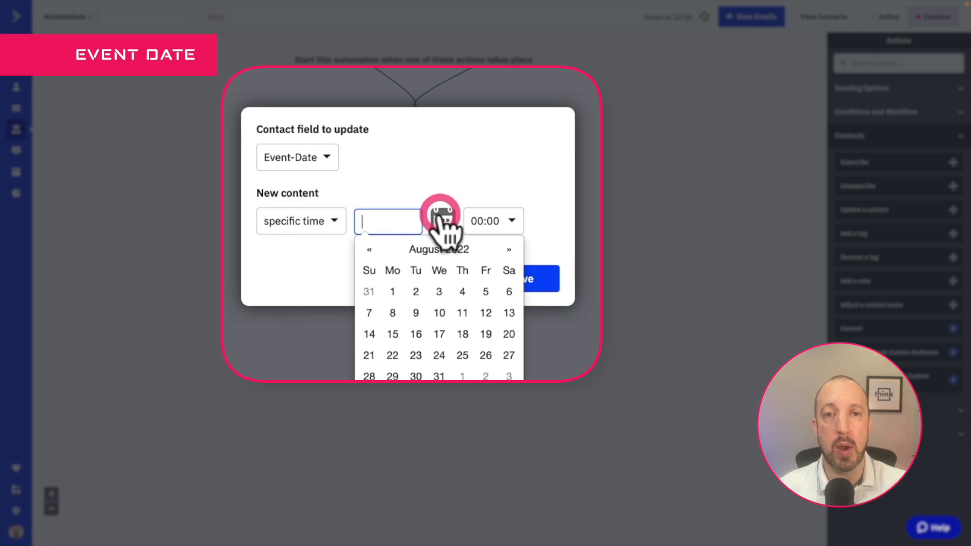
pyautogui.click(509, 250)
pyautogui.click(509, 249)
pyautogui.click(509, 249)
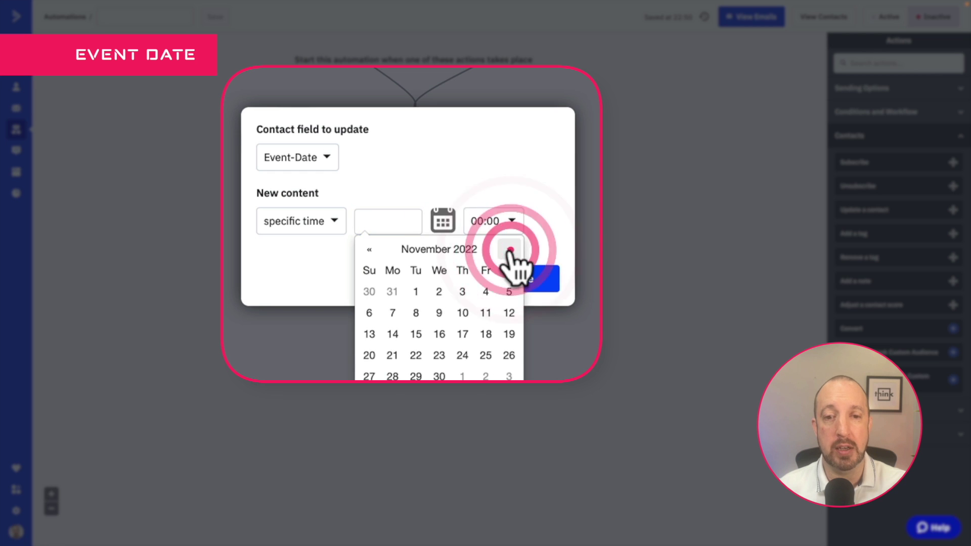
pyautogui.click(508, 249)
pyautogui.click(463, 292)
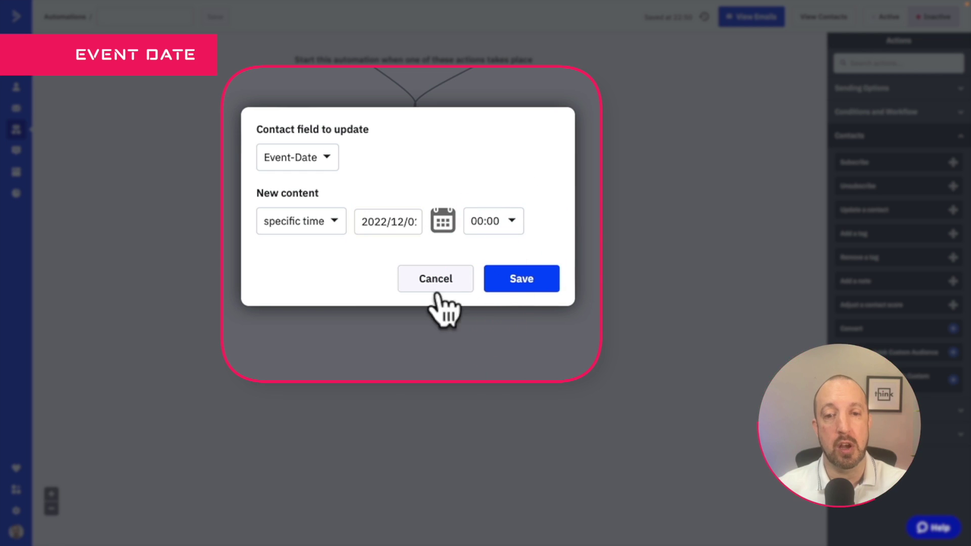
pyautogui.click(494, 280)
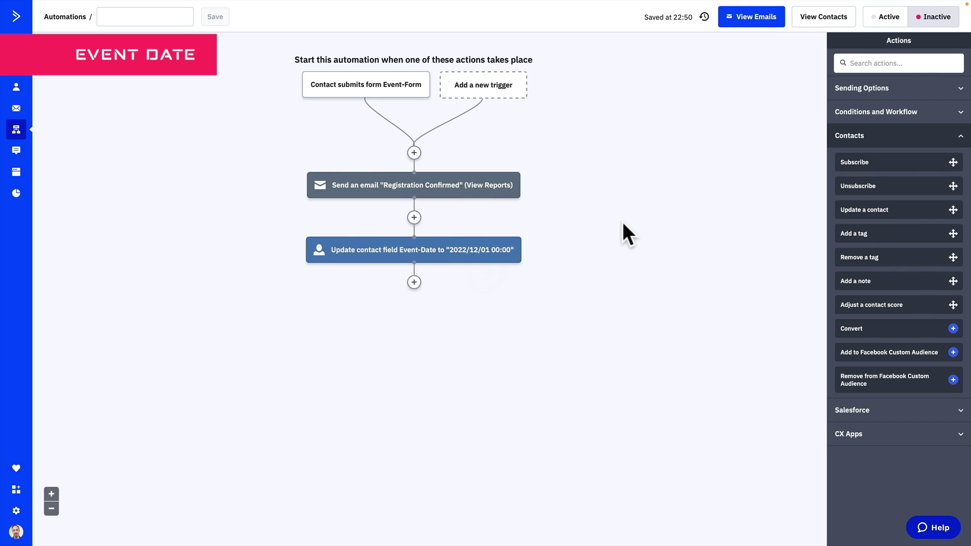
# Add a notification email step below the Event-Date update with sender name Robot
pyautogui.click(414, 281)
pyautogui.click(756, 101)
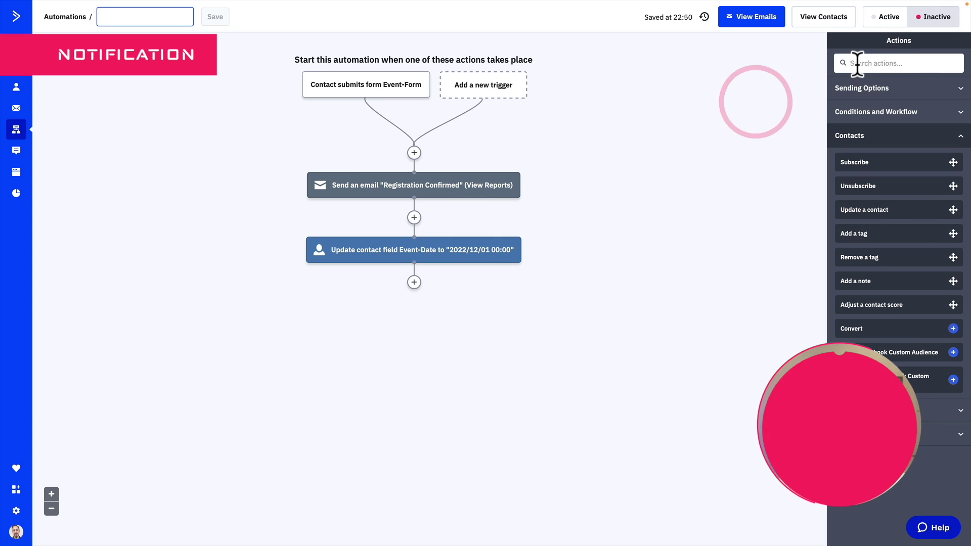
pyautogui.click(869, 91)
pyautogui.moveTo(878, 162); pyautogui.dragTo(433, 288)
pyautogui.tripleClick(412, 93)
pyautogui.write('Rp')
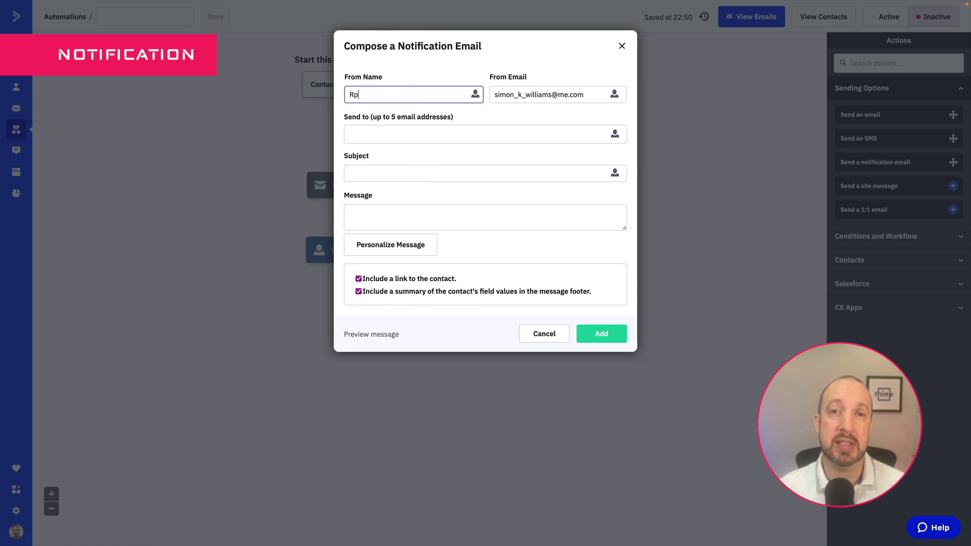
pyautogui.press('BackSpace')
pyautogui.write('obot')
pyautogui.press('Tab')
pyautogui.write('R')
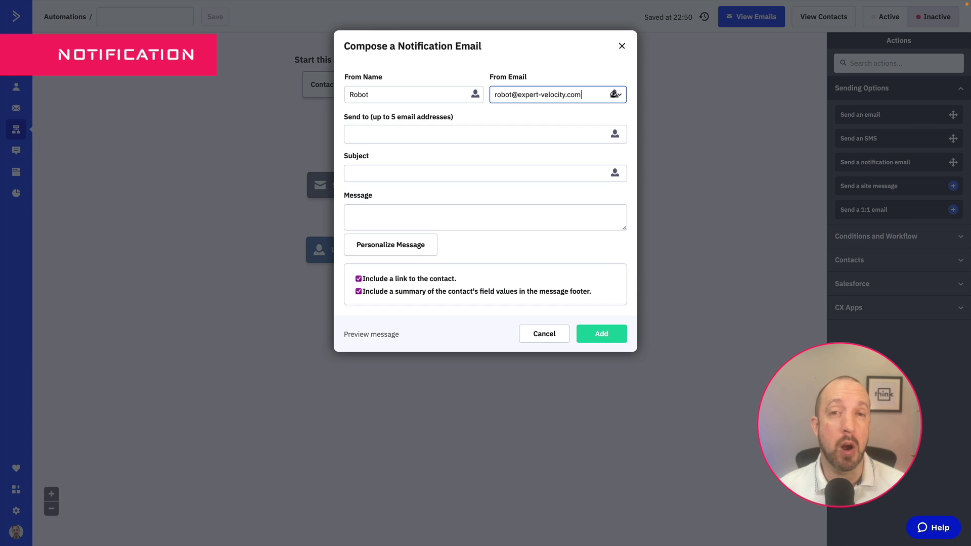
# Send the 'New event registration' notification to the team address with a message, and add it
pyautogui.click(398, 128)
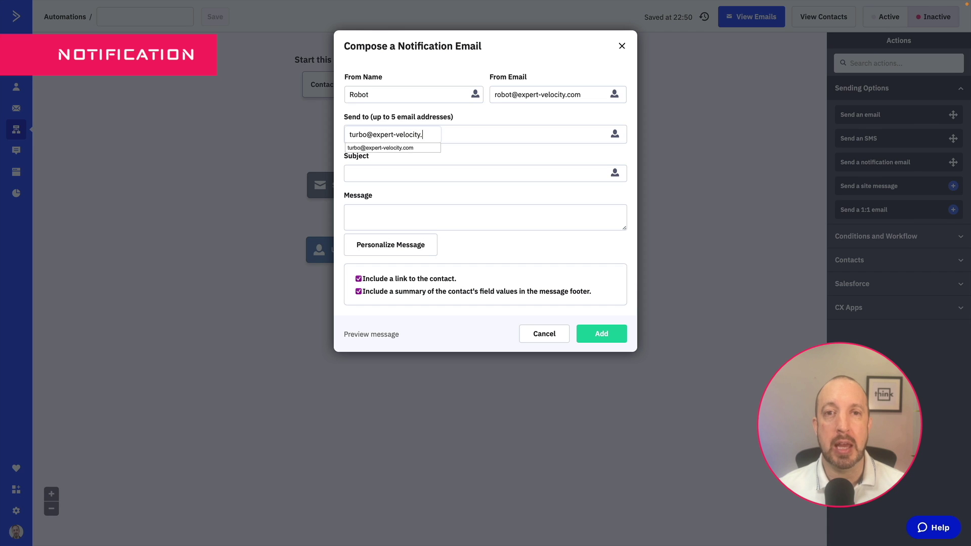
pyautogui.click(393, 175)
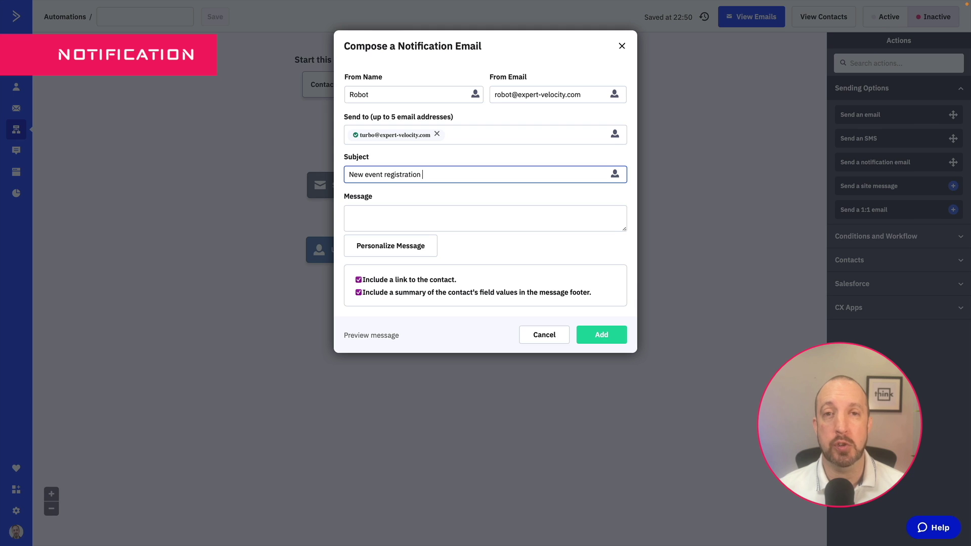
pyautogui.click(388, 211)
pyautogui.write('Thi')
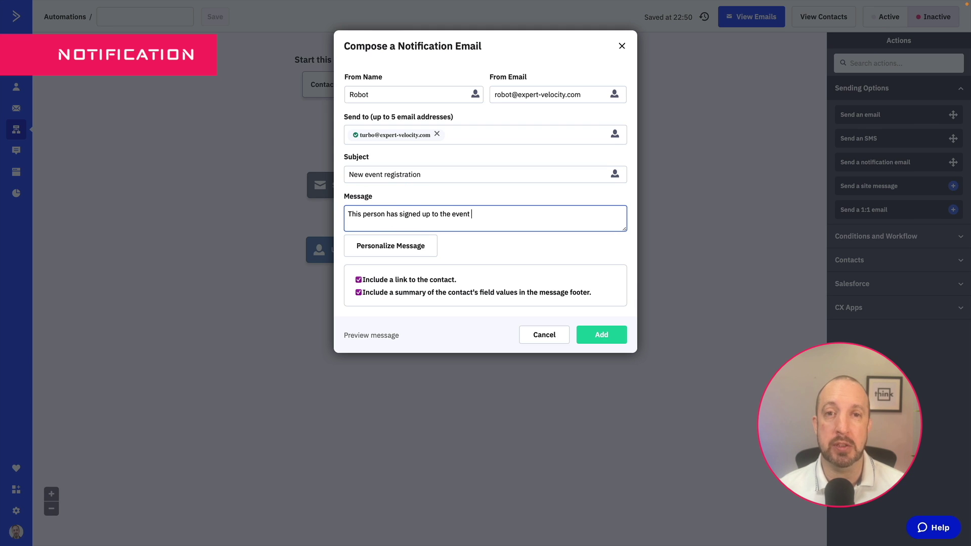
pyautogui.write("'XXX'")
pyautogui.click(598, 335)
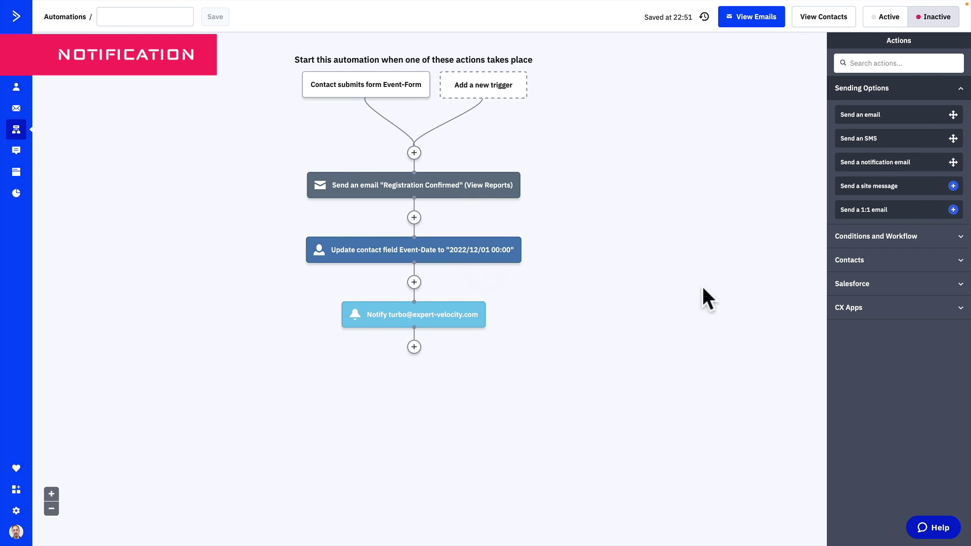
# Add a Wait step after the notification that waits for a specified period of 10 minutes
pyautogui.click(415, 347)
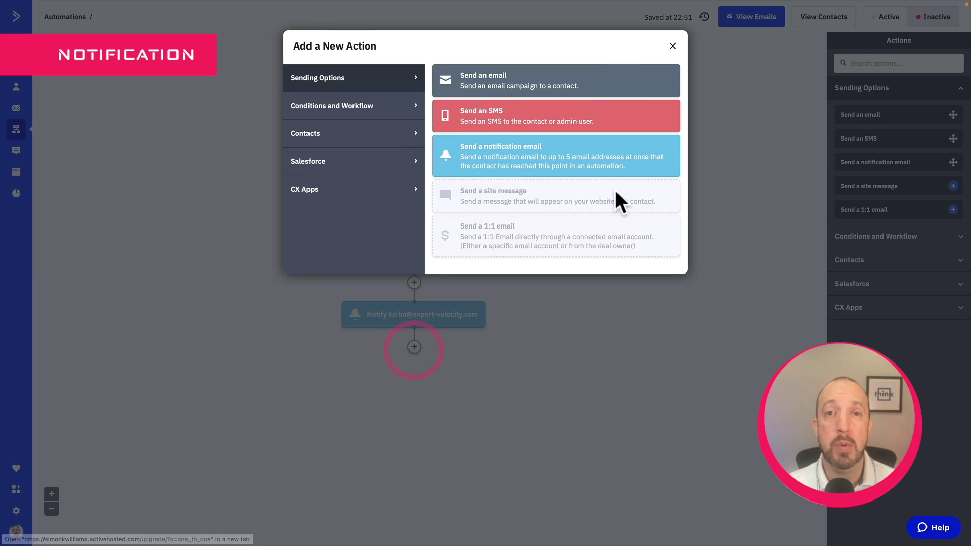
pyautogui.click(815, 86)
pyautogui.click(910, 62)
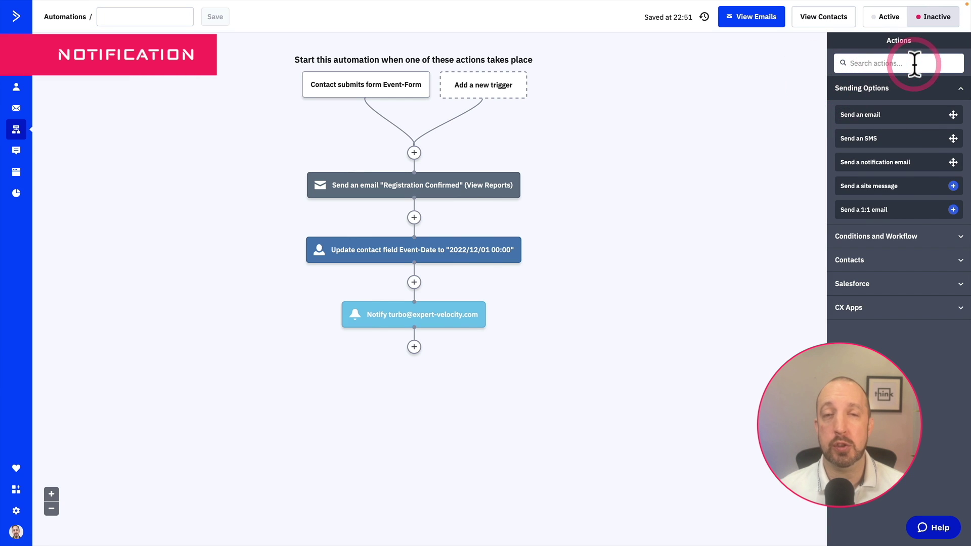
pyautogui.write('wai')
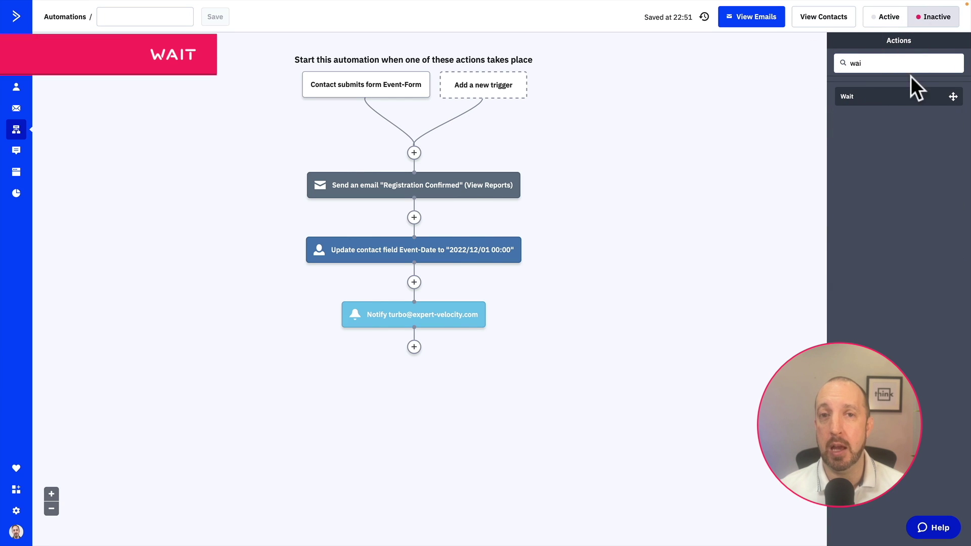
pyautogui.moveTo(893, 98); pyautogui.dragTo(407, 349)
pyautogui.click(316, 338)
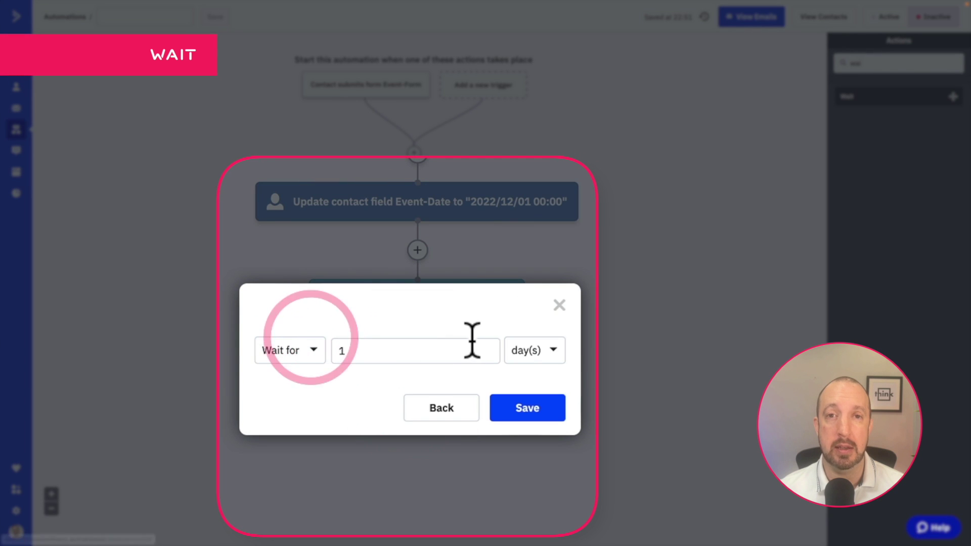
pyautogui.click(456, 346)
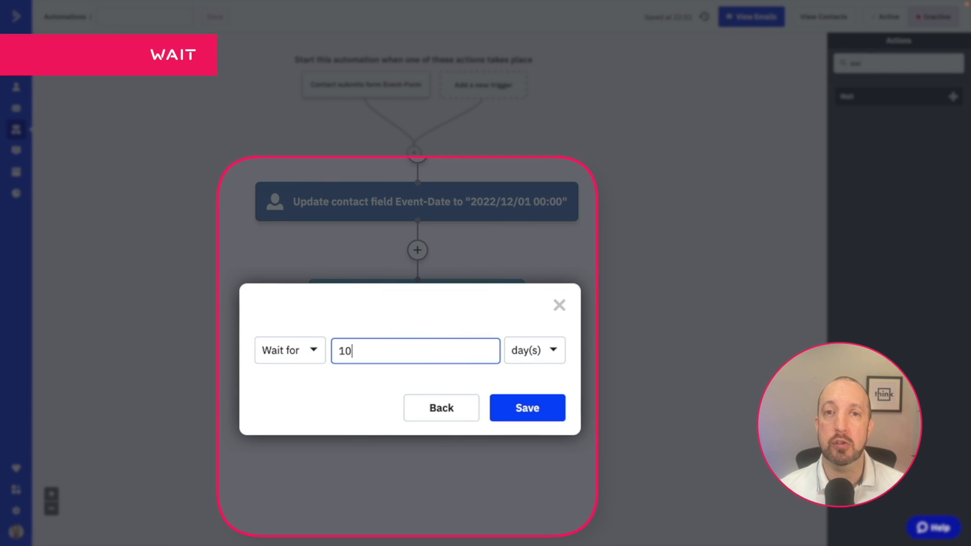
pyautogui.write('0')
pyautogui.click(531, 355)
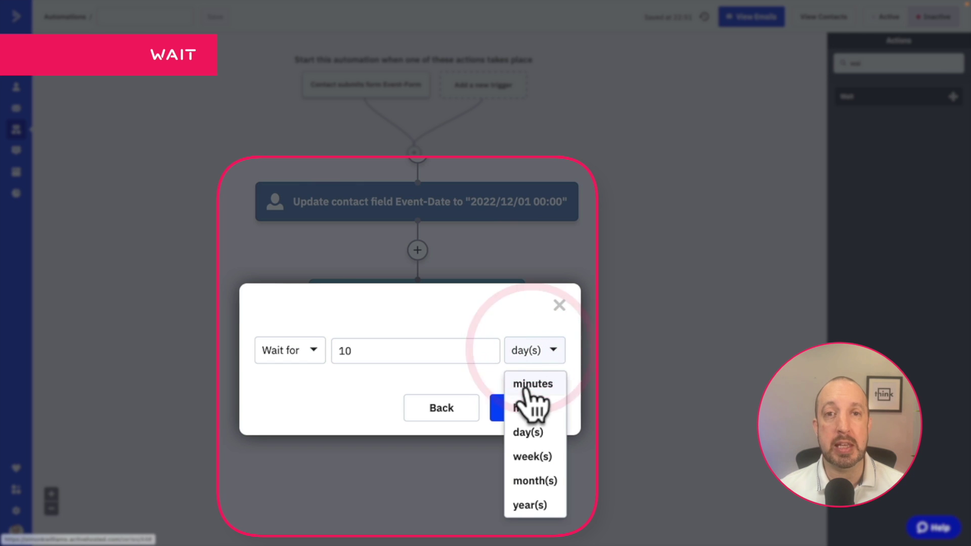
pyautogui.click(526, 387)
pyautogui.click(523, 408)
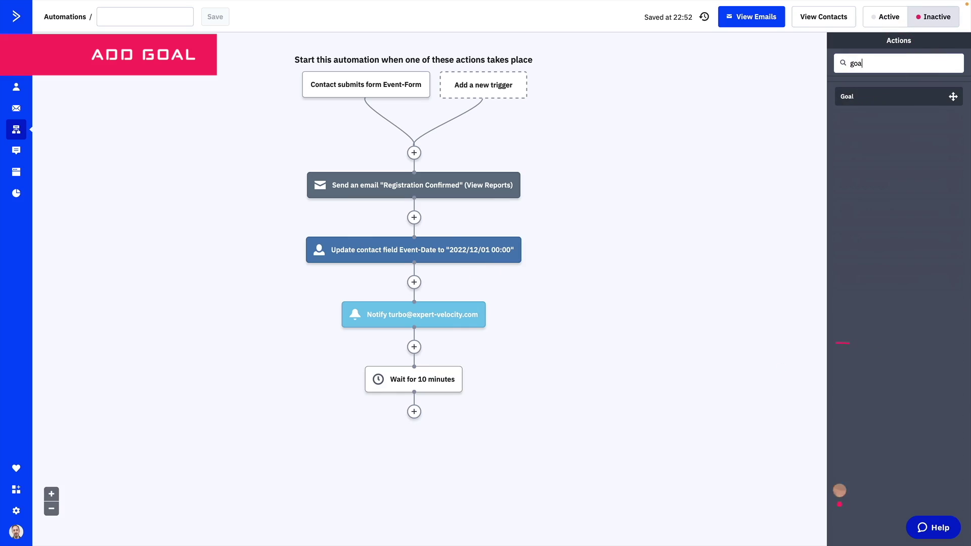
# Place a goal step below the wait and base its condition on the Event-Date field
pyautogui.write('l')
pyautogui.moveTo(900, 99); pyautogui.dragTo(412, 419)
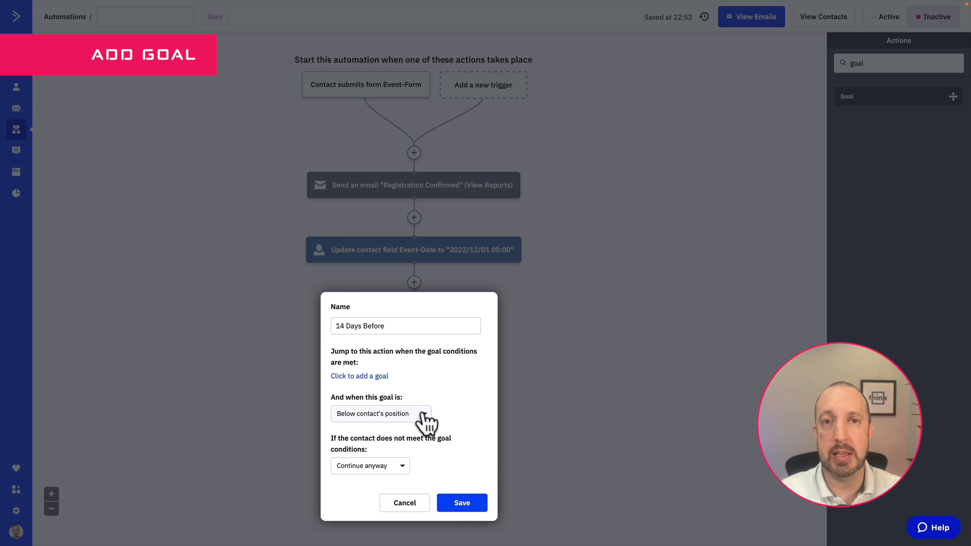
pyautogui.click(372, 377)
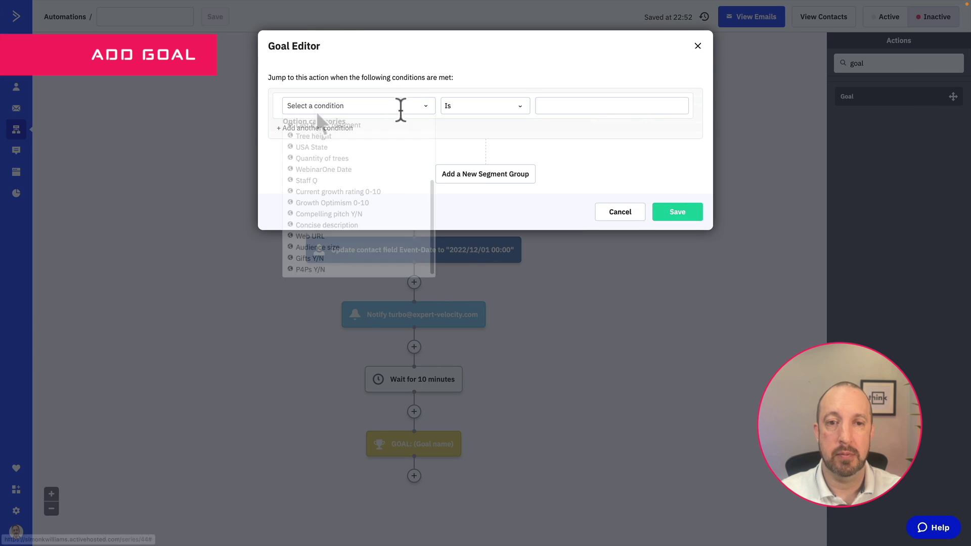
pyautogui.click(316, 105)
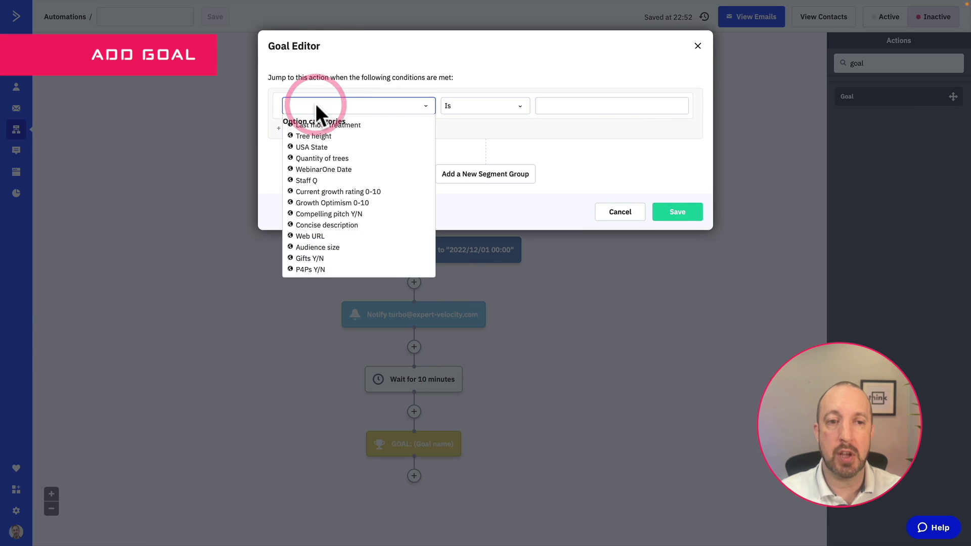
pyautogui.write('event')
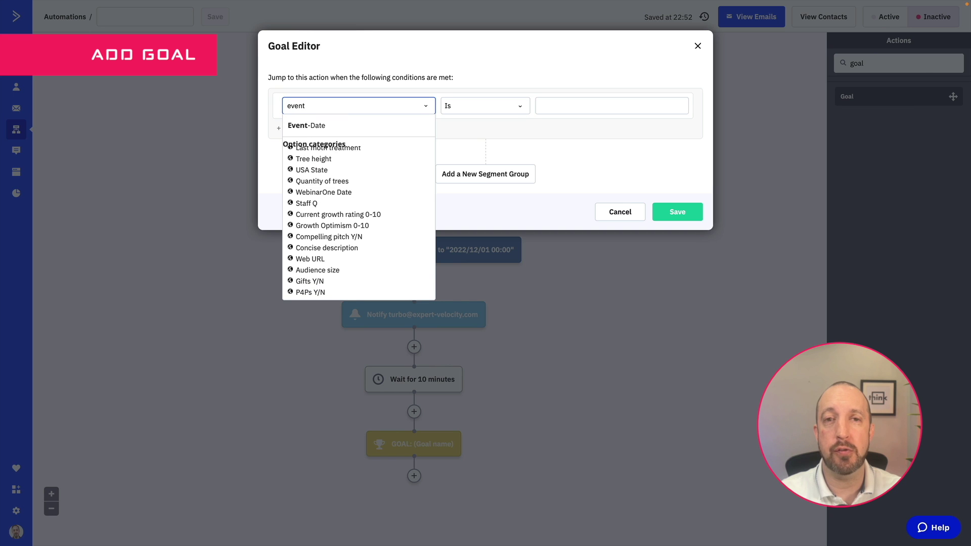
pyautogui.click(313, 125)
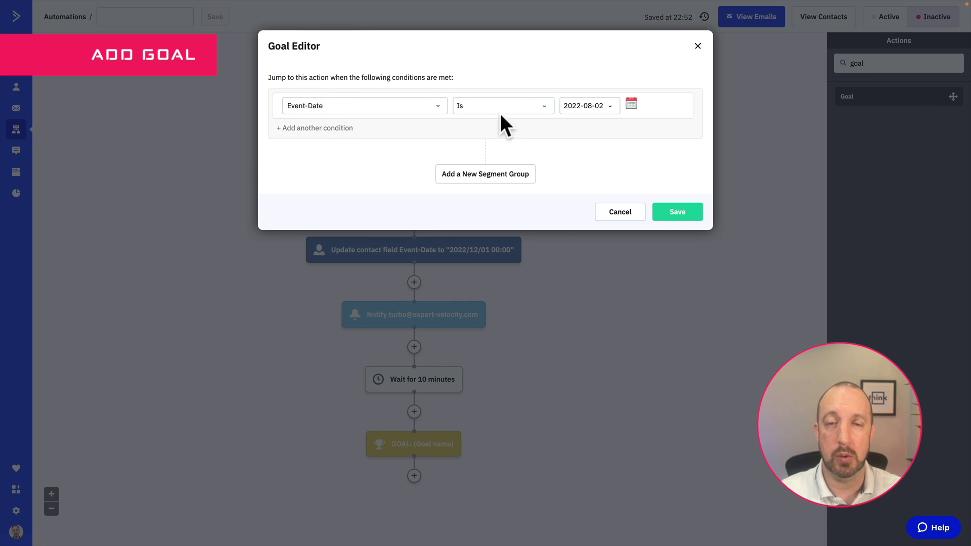
# Make the condition 'is on or before' the current date plus a 14-day offset
pyautogui.click(544, 106)
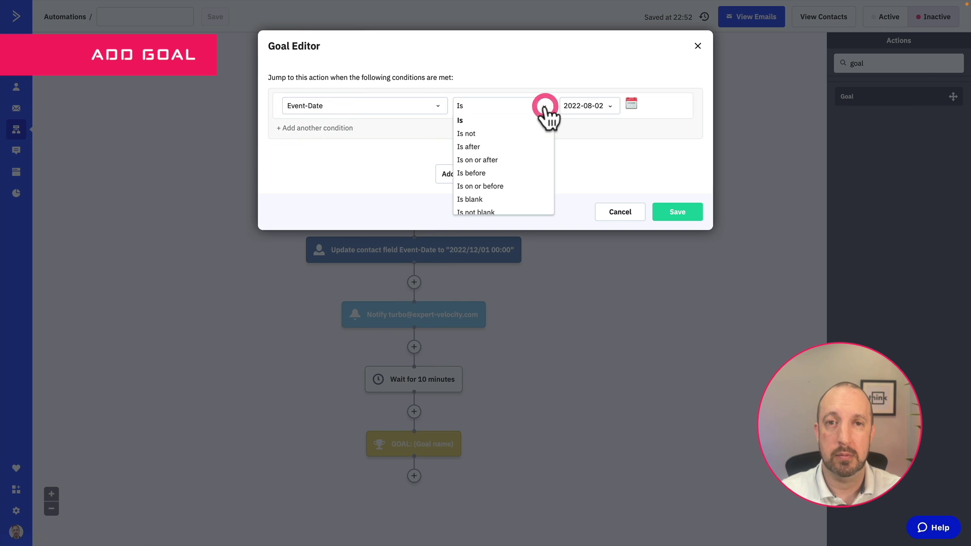
pyautogui.click(498, 186)
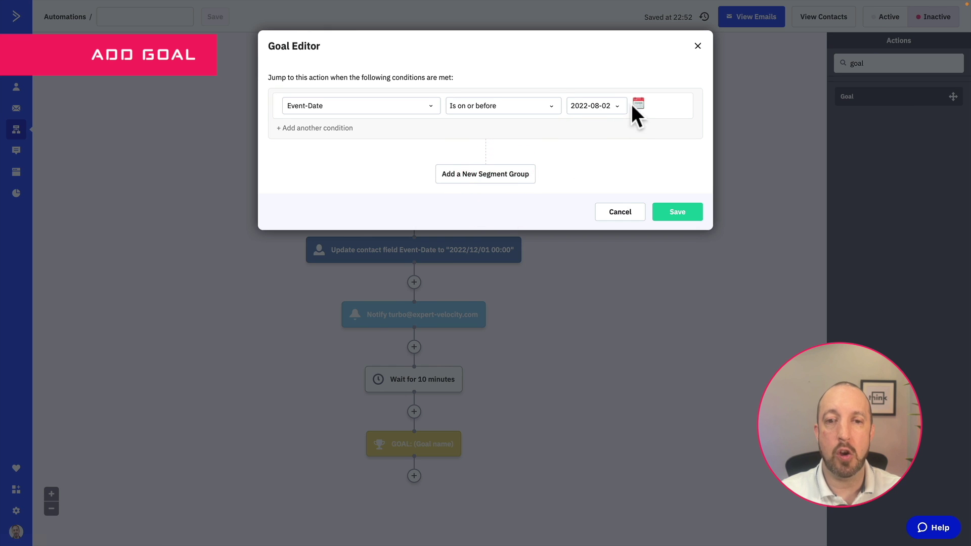
pyautogui.click(617, 107)
pyautogui.click(598, 133)
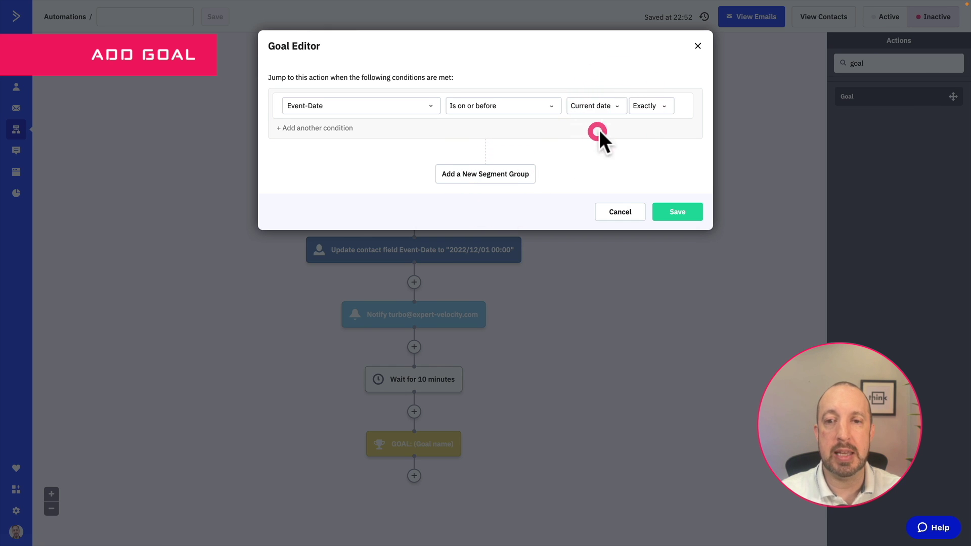
pyautogui.click(663, 106)
pyautogui.click(652, 133)
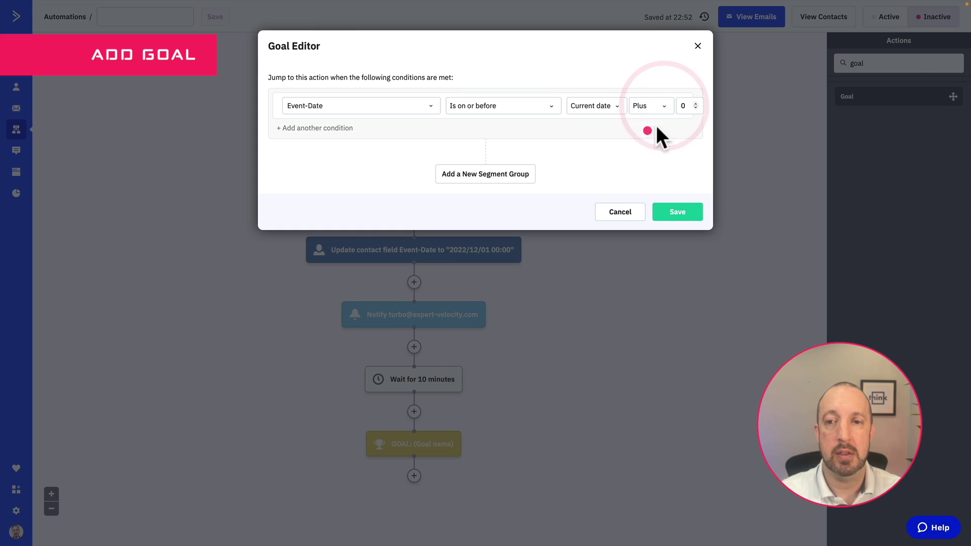
pyautogui.click(683, 108)
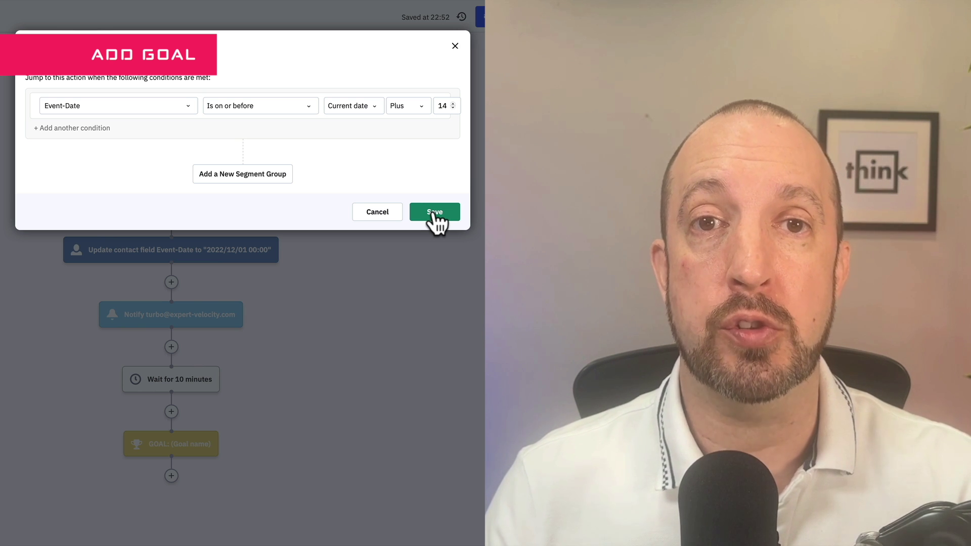
# Save the Event-Date condition and make the 14 Days Before goal wait until conditions are met
pyautogui.click(435, 213)
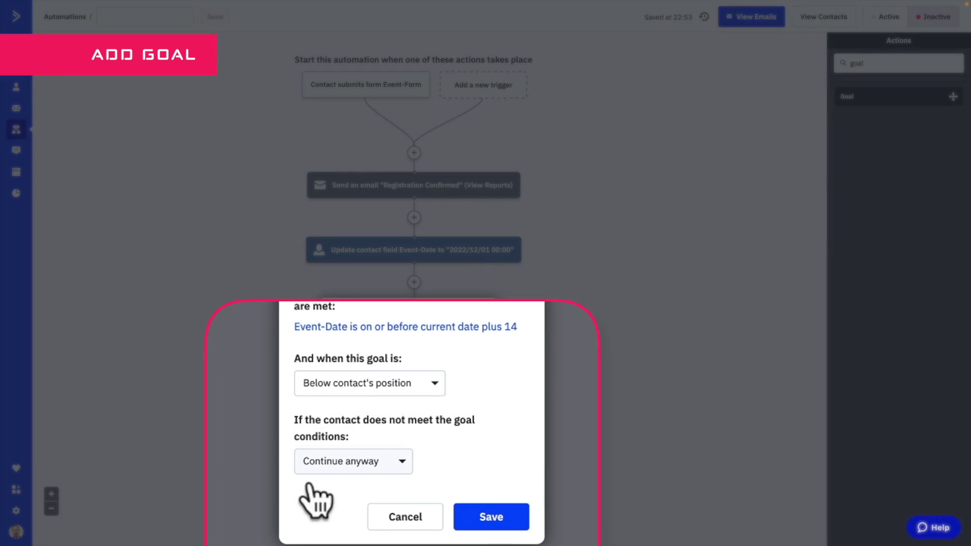
pyautogui.click(402, 463)
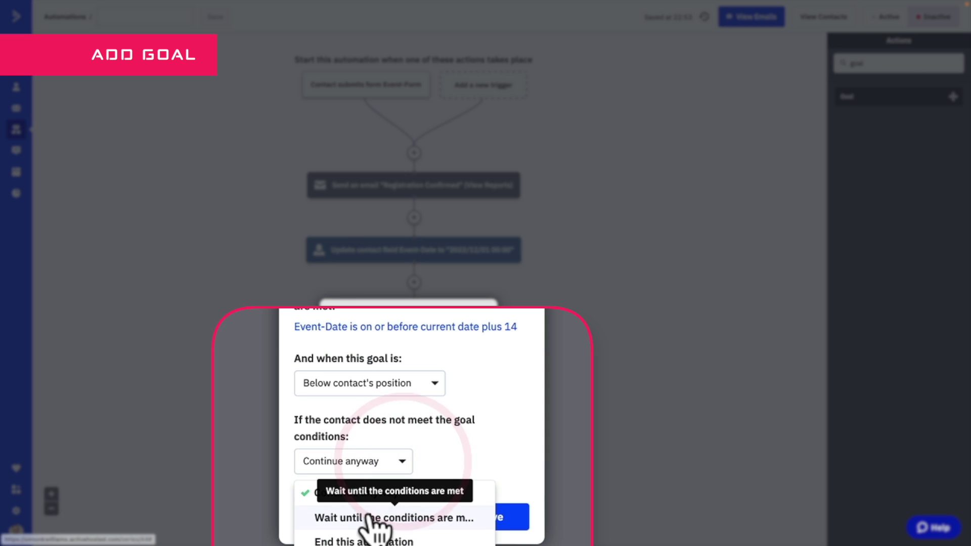
pyautogui.click(386, 516)
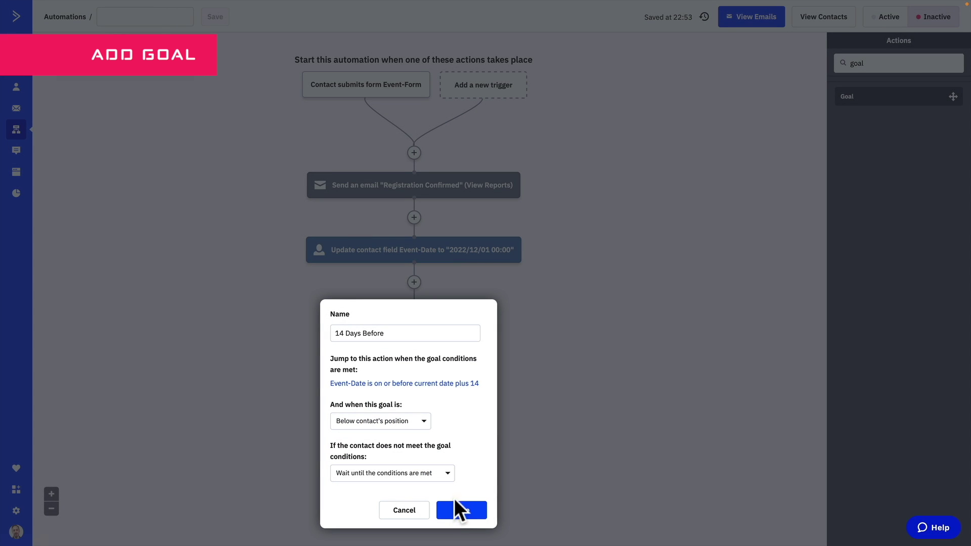
pyautogui.click(461, 511)
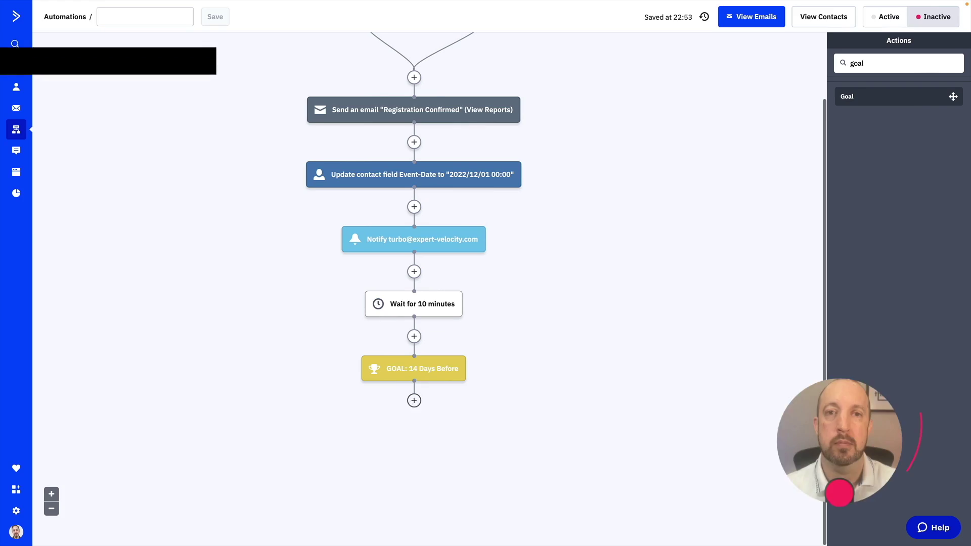
# Add a send-email step below the goal and create a new email named 'Event Details'
pyautogui.click(413, 401)
pyautogui.click(486, 94)
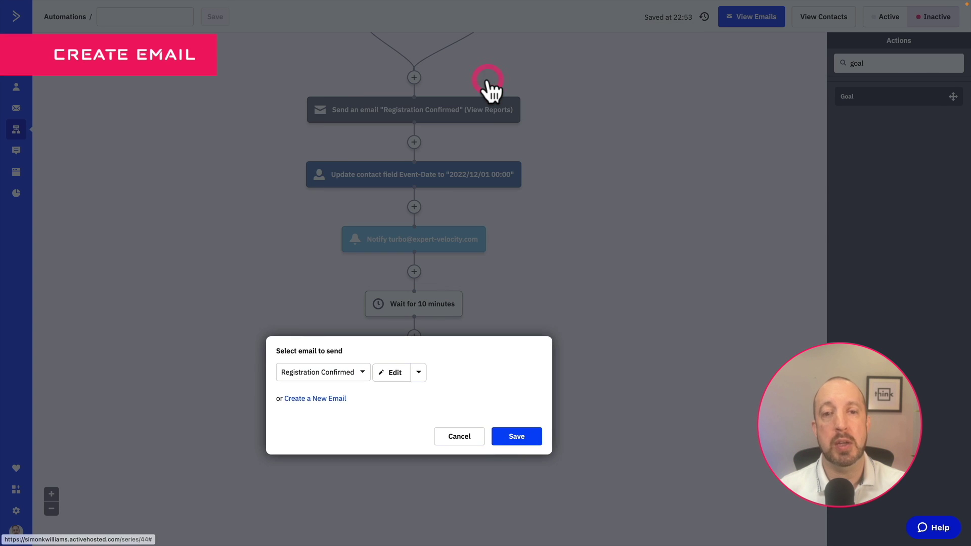
pyautogui.click(335, 399)
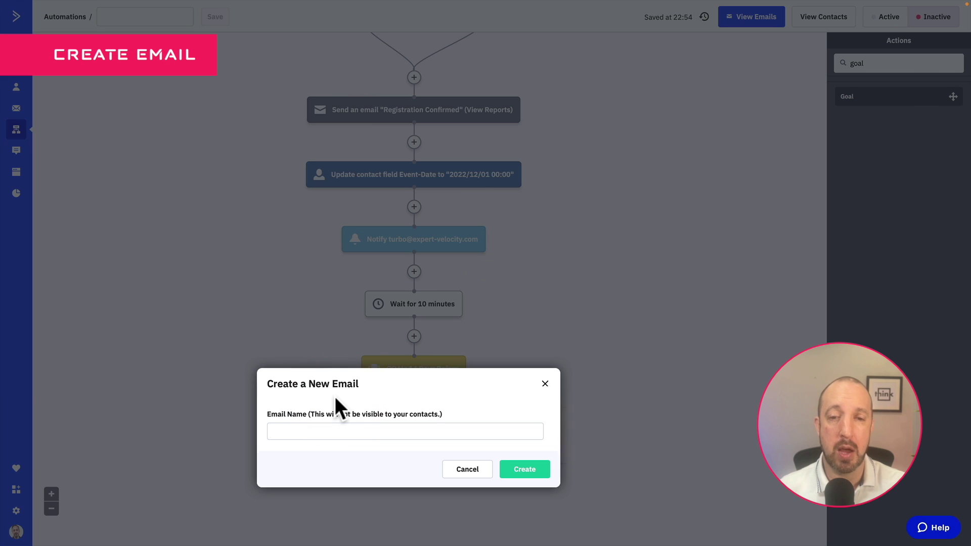
pyautogui.click(424, 430)
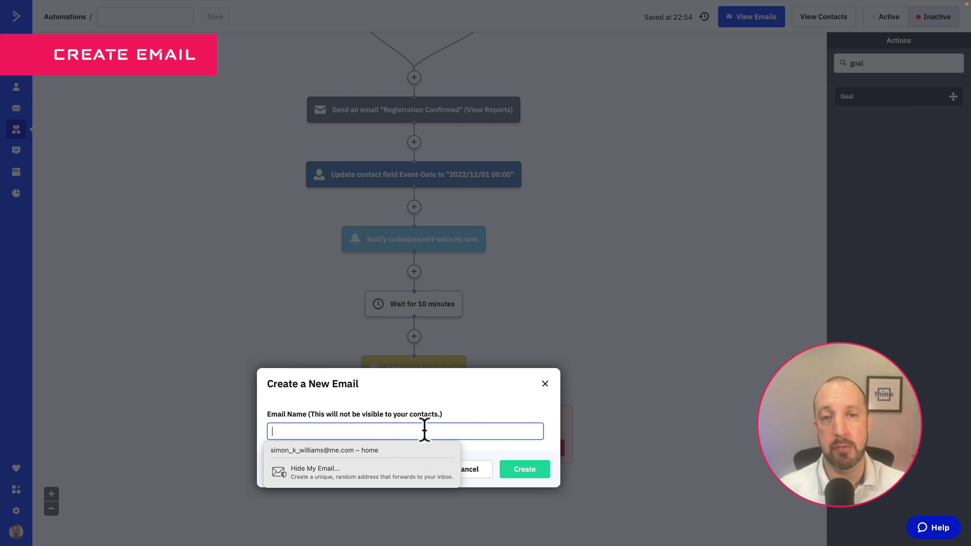
pyautogui.write('Event')
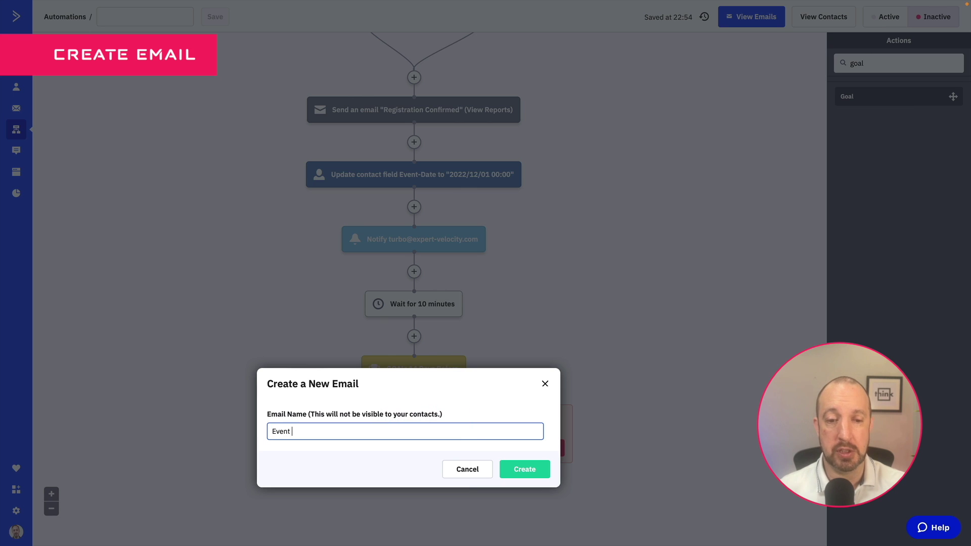
pyautogui.write(' Details')
pyautogui.click(524, 470)
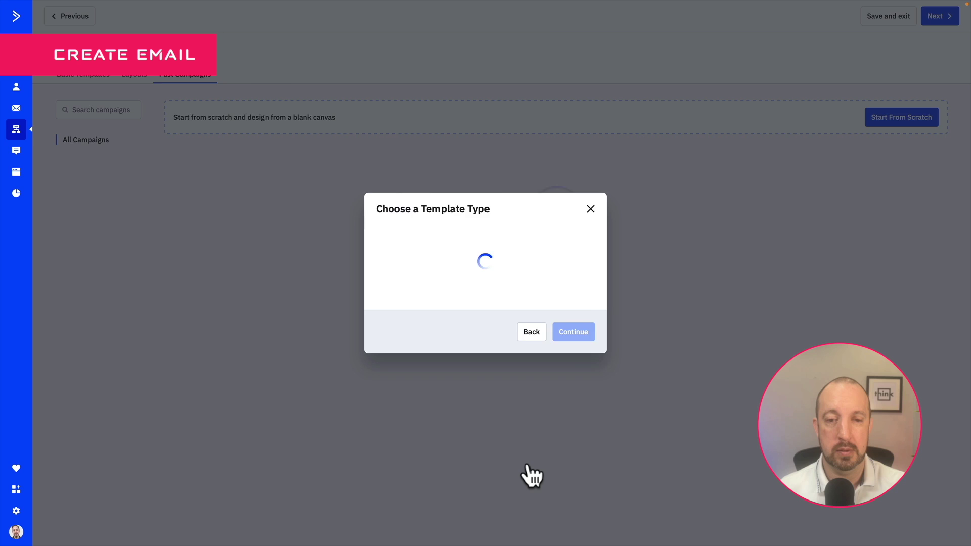
# Base the classic email on a past campaign, with subject 'Here's your Event Details :)'
pyautogui.click(446, 270)
pyautogui.click(653, 338)
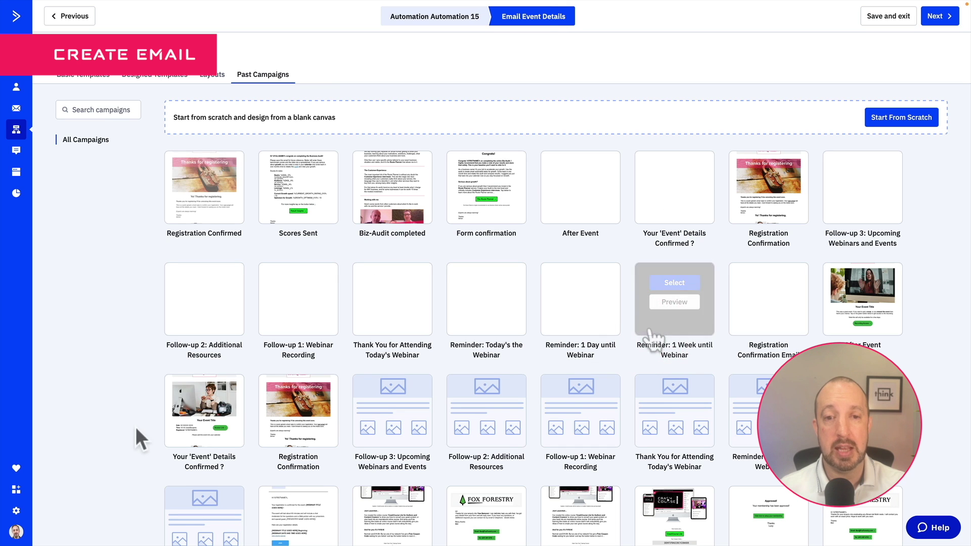
pyautogui.click(204, 395)
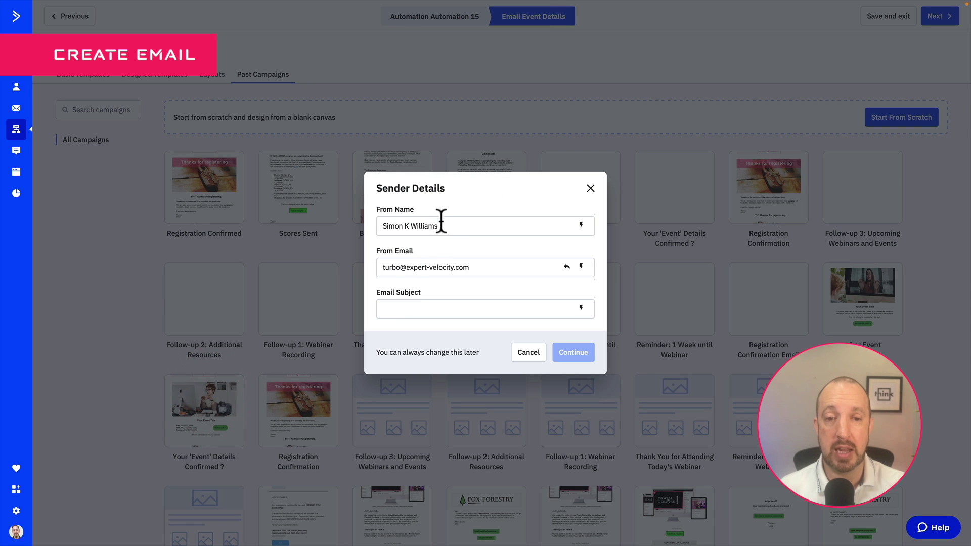
pyautogui.click(488, 308)
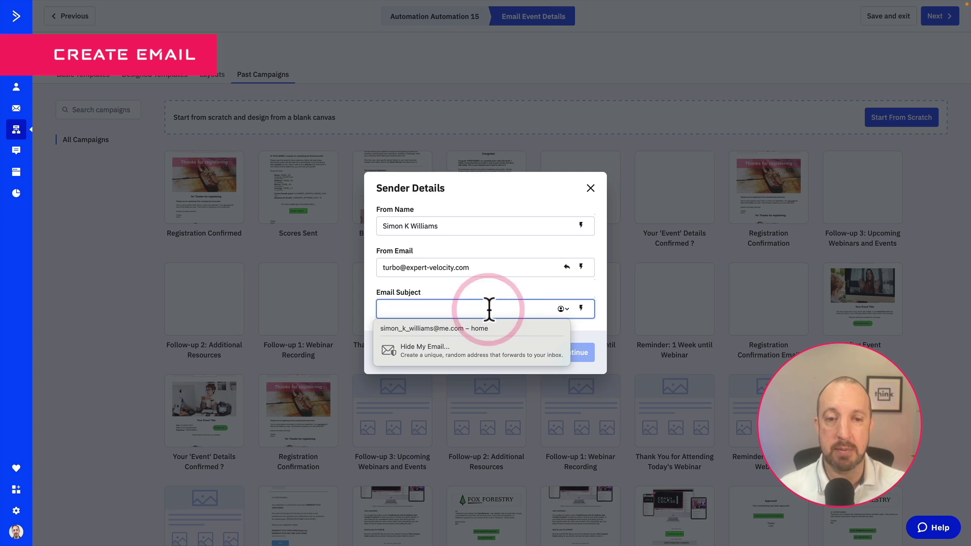
pyautogui.write("Here's your Event Details :)")
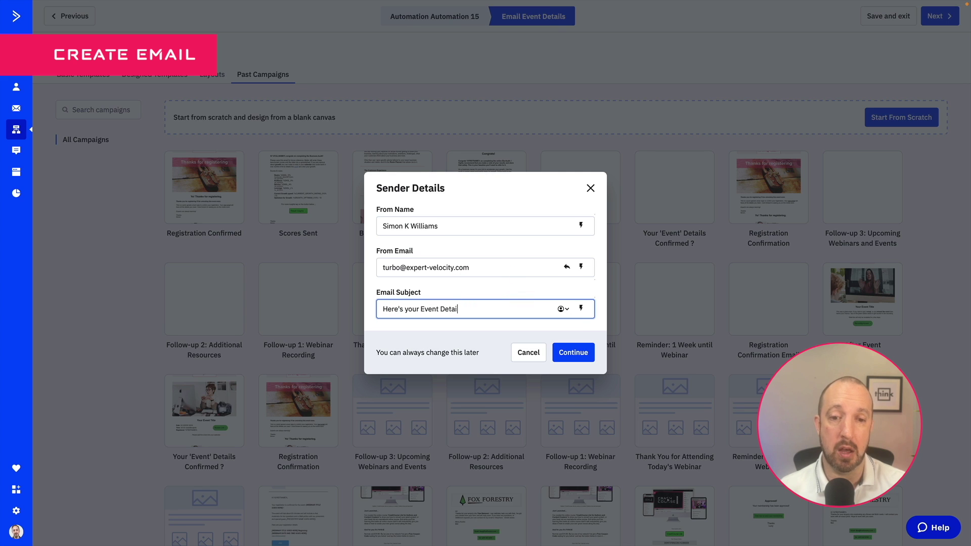
pyautogui.click(589, 349)
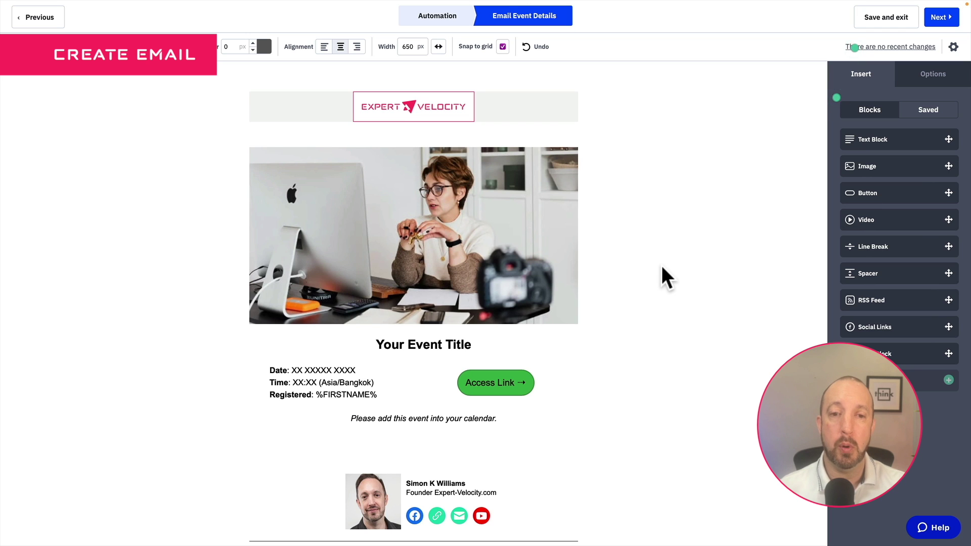
# Inspect the event title, date/time text and Access Link button's link in the email design
pyautogui.scroll(-2, 663, 276)
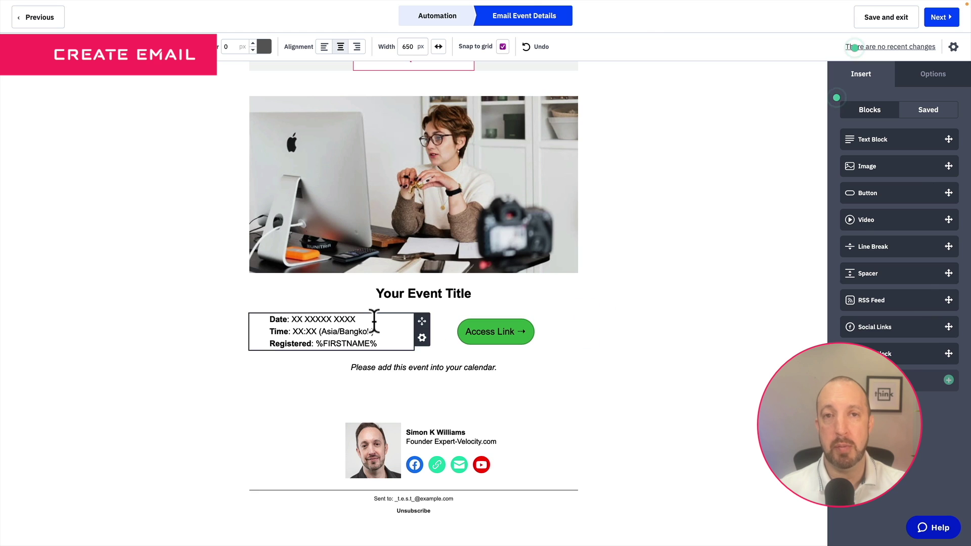
pyautogui.moveTo(474, 293); pyautogui.dragTo(372, 295)
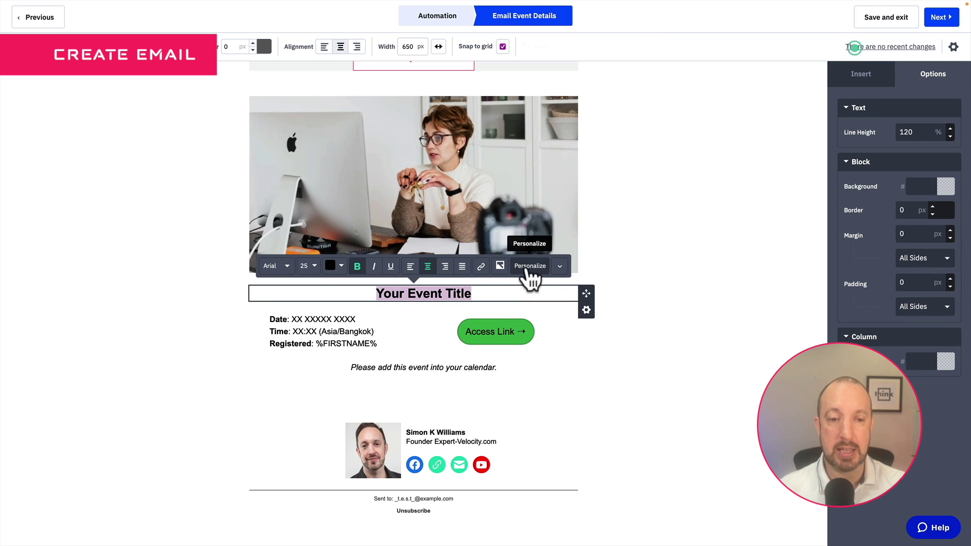
pyautogui.moveTo(346, 319); pyautogui.dragTo(288, 319)
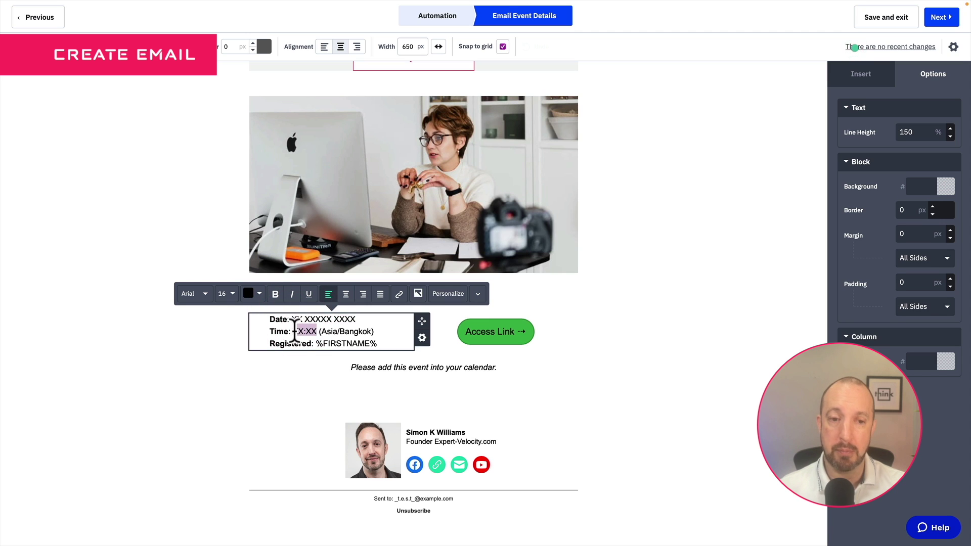
pyautogui.click(295, 331)
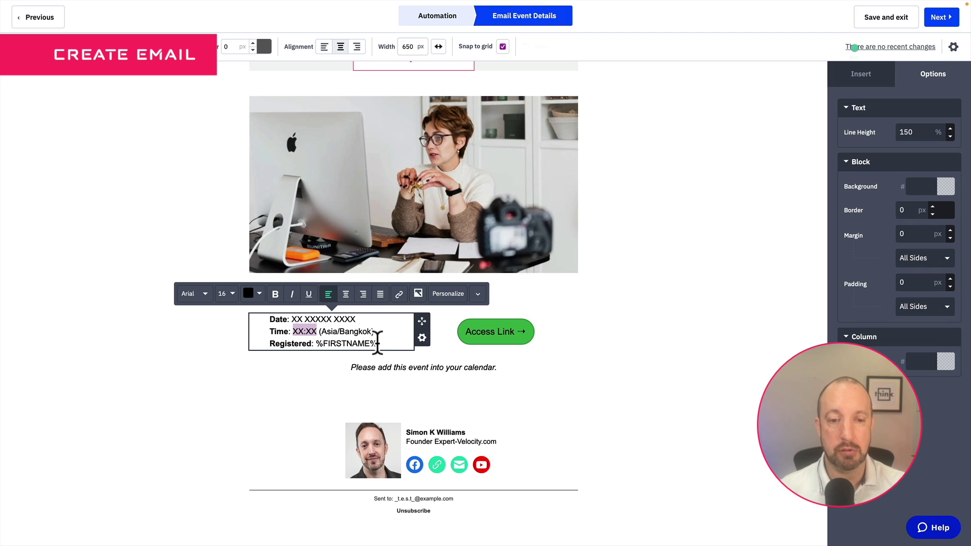
pyautogui.click(631, 341)
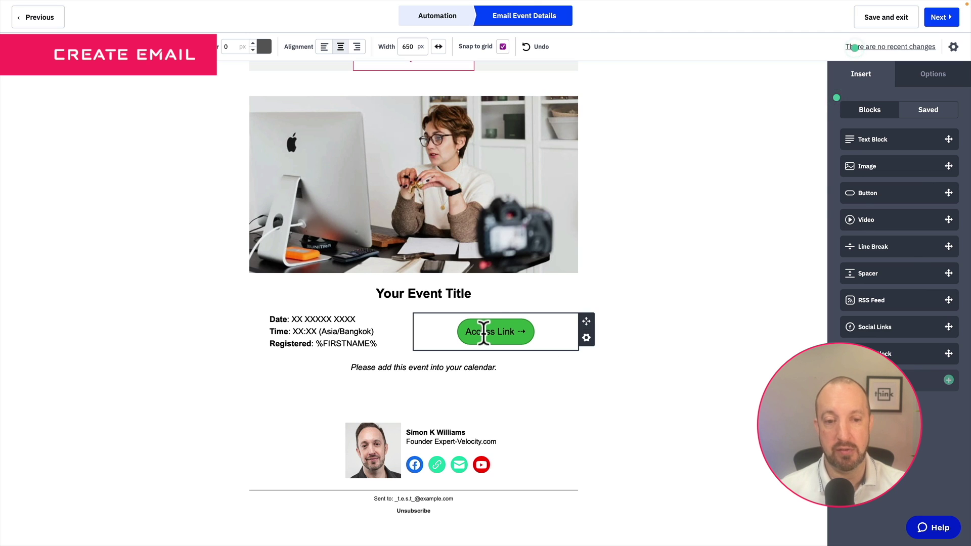
pyautogui.click(485, 333)
pyautogui.click(917, 132)
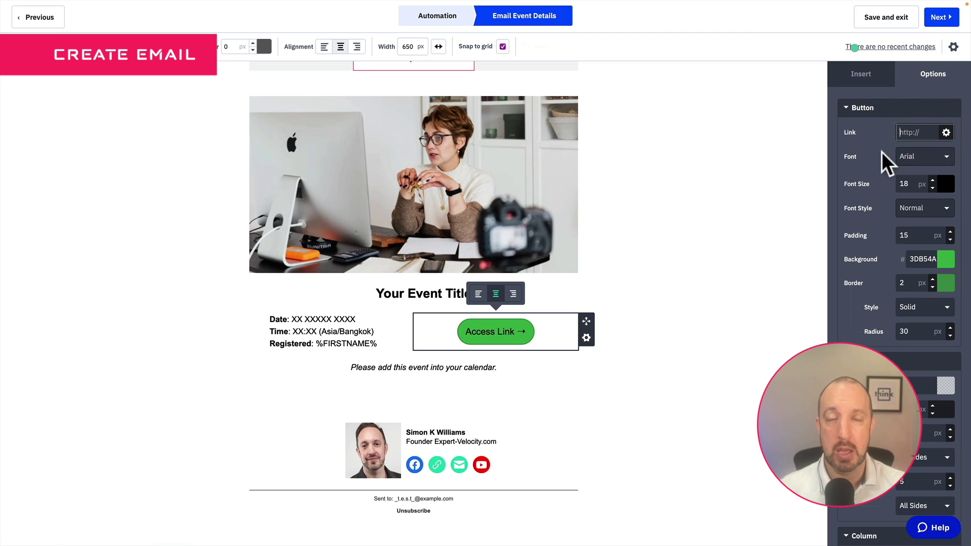
pyautogui.click(711, 269)
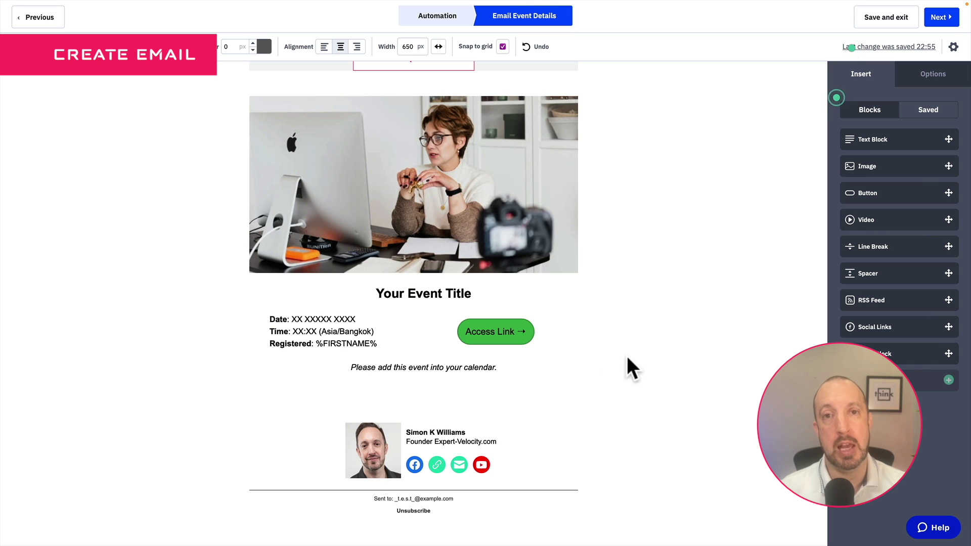
# Scroll through the email and continue to the Campaign Summary
pyautogui.scroll(-2, 682, 344)
pyautogui.scroll(3, 680, 348)
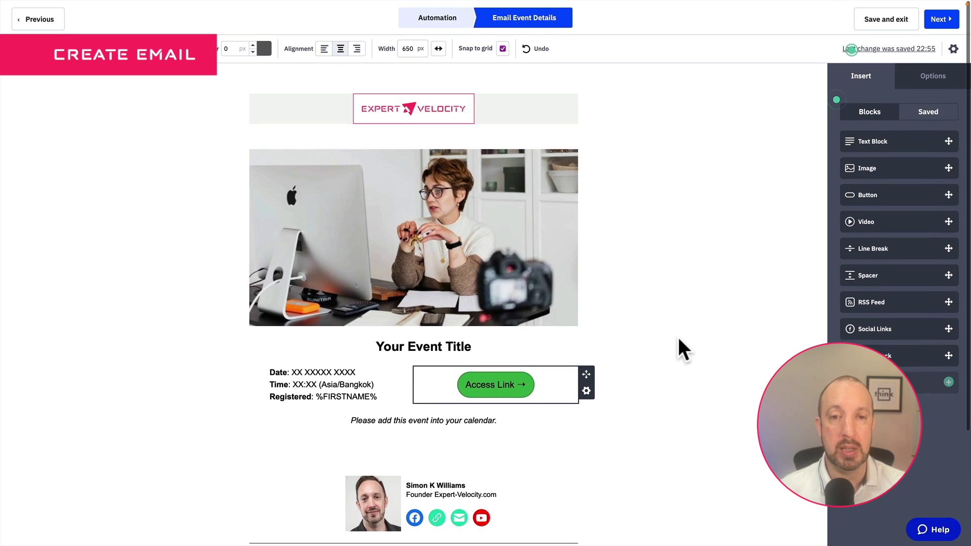
pyautogui.scroll(-2, 726, 169)
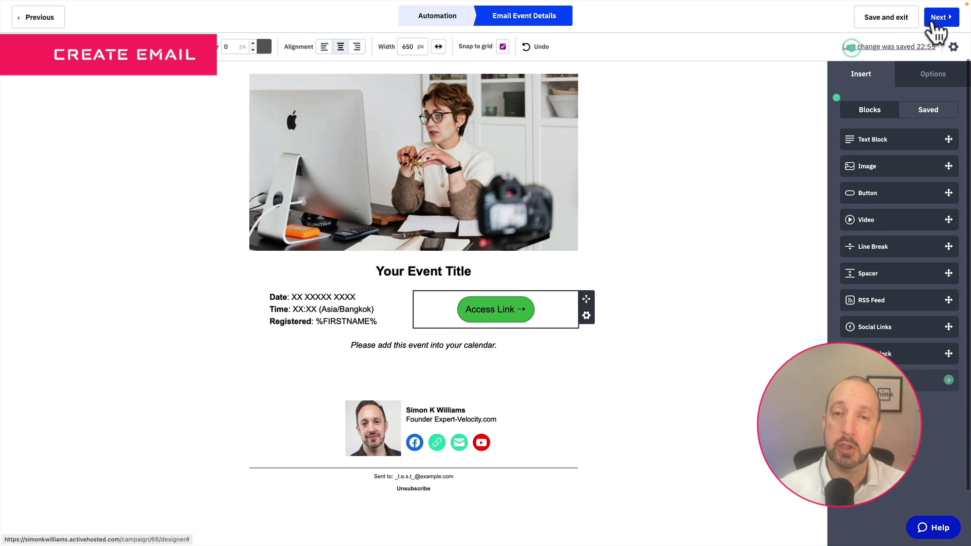
pyautogui.click(940, 18)
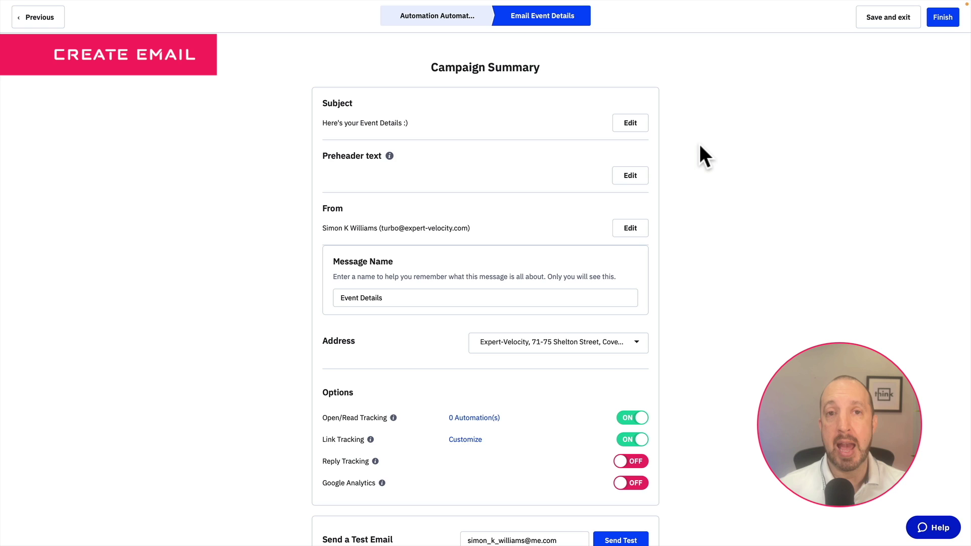
# Finish the Event Details email, add it as a step, and drag the 14 Days Before goal below it
pyautogui.click(944, 18)
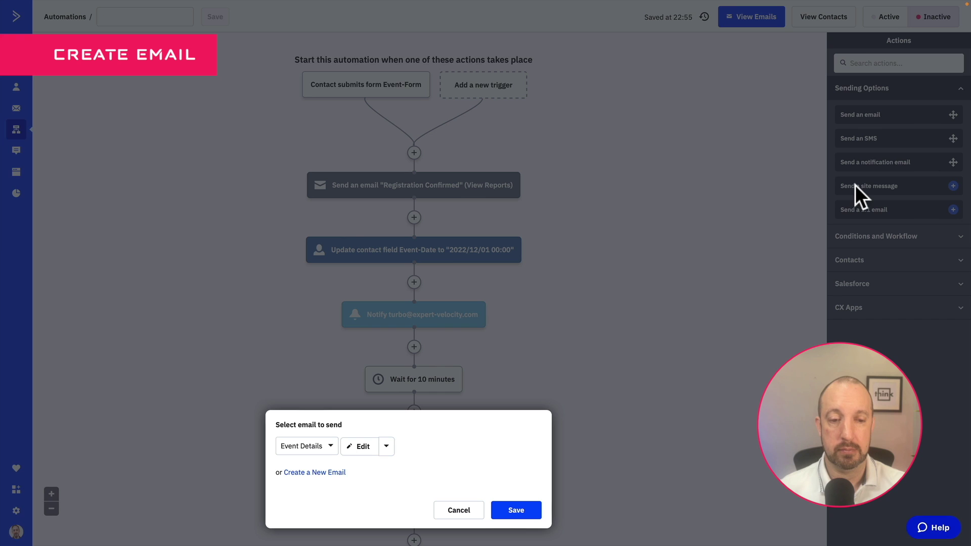
pyautogui.click(516, 511)
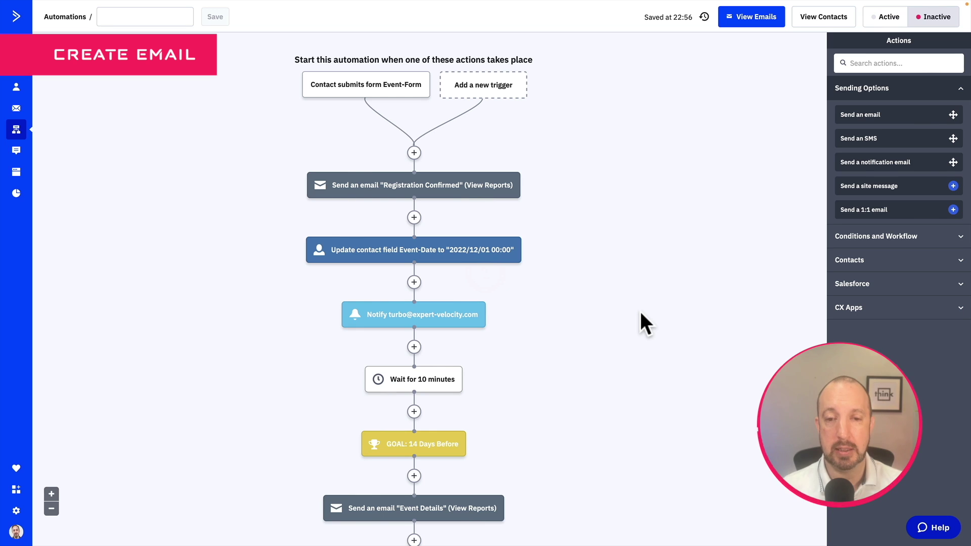
pyautogui.scroll(-3, 637, 324)
pyautogui.moveTo(438, 311)
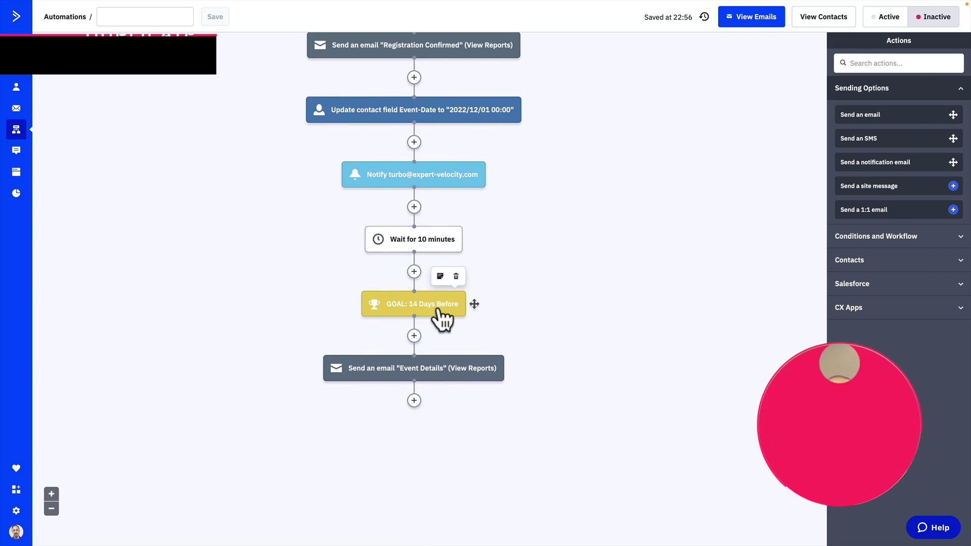
pyautogui.moveTo(435, 306); pyautogui.dragTo(405, 403)
# Copy the goal as '7 Days Before' with Event-Date within current date plus 7
pyautogui.click(371, 400)
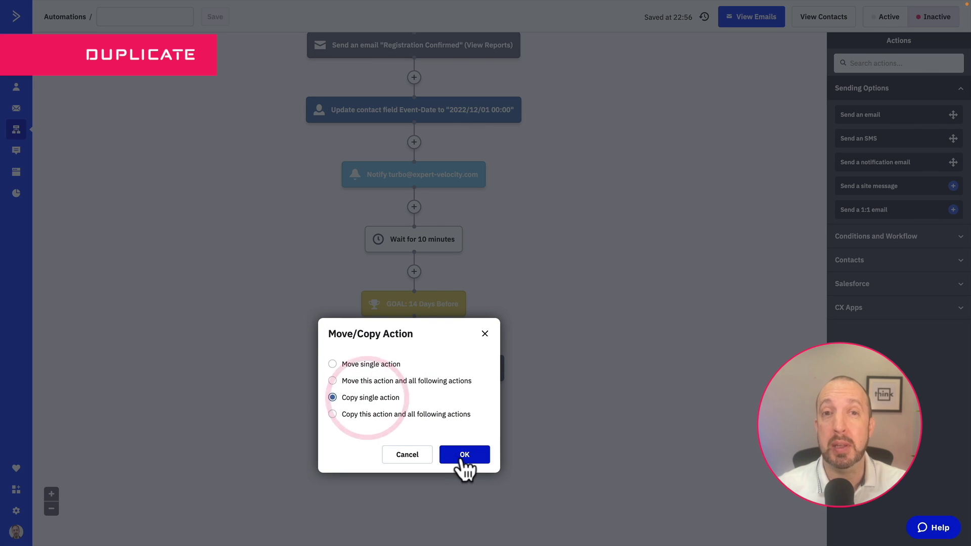
pyautogui.click(462, 458)
pyautogui.click(410, 445)
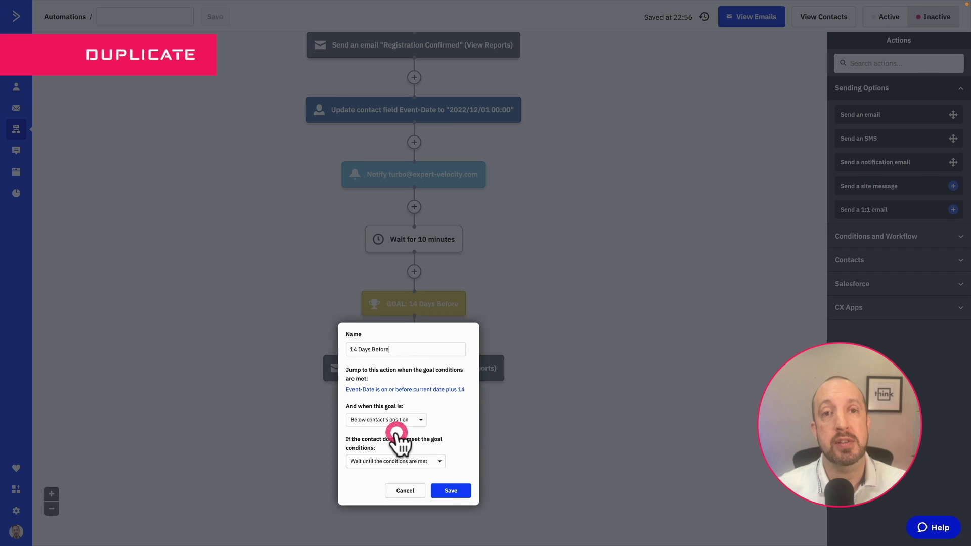
pyautogui.doubleClick(338, 334)
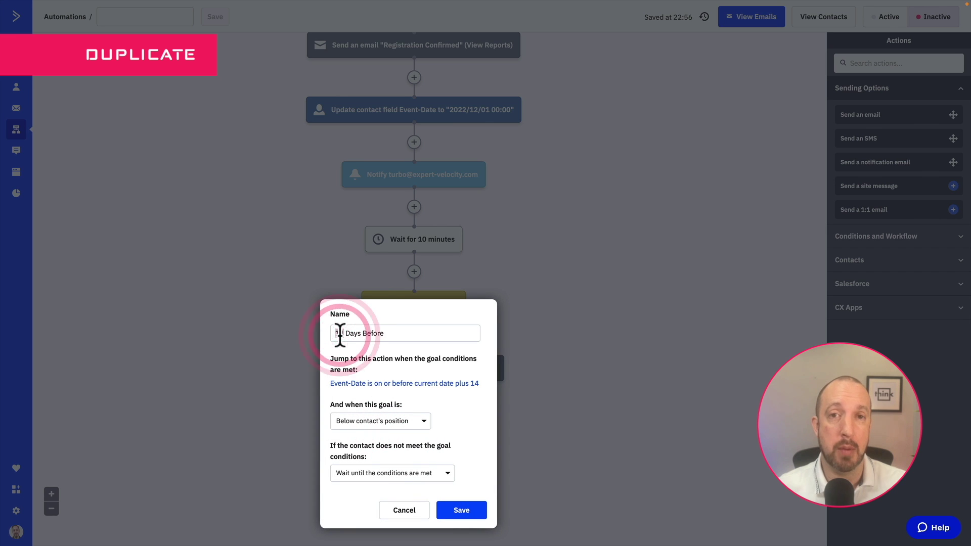
pyautogui.write('7')
pyautogui.click(418, 385)
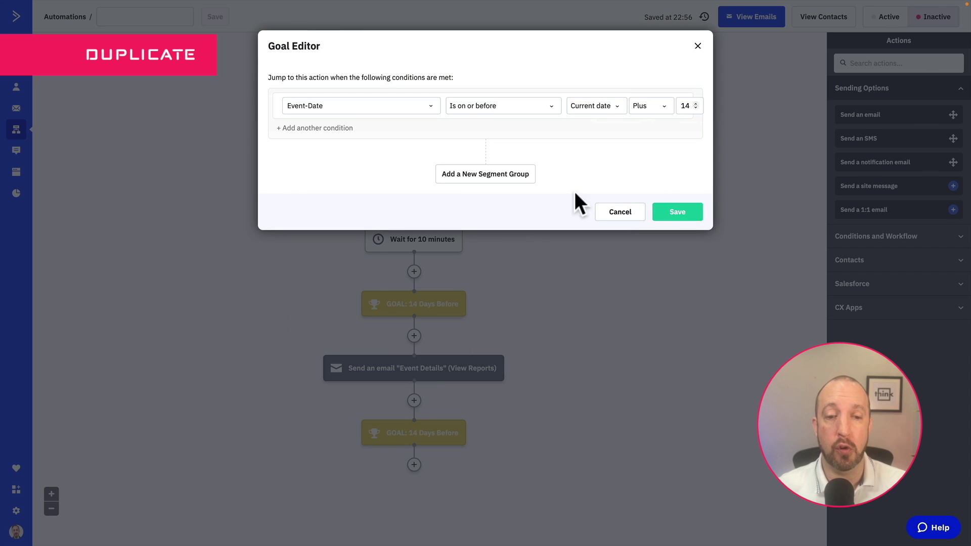
pyautogui.click(696, 108)
pyautogui.click(696, 108)
pyautogui.click(696, 108)
pyautogui.click(696, 108)
pyautogui.click(696, 107)
pyautogui.click(696, 107)
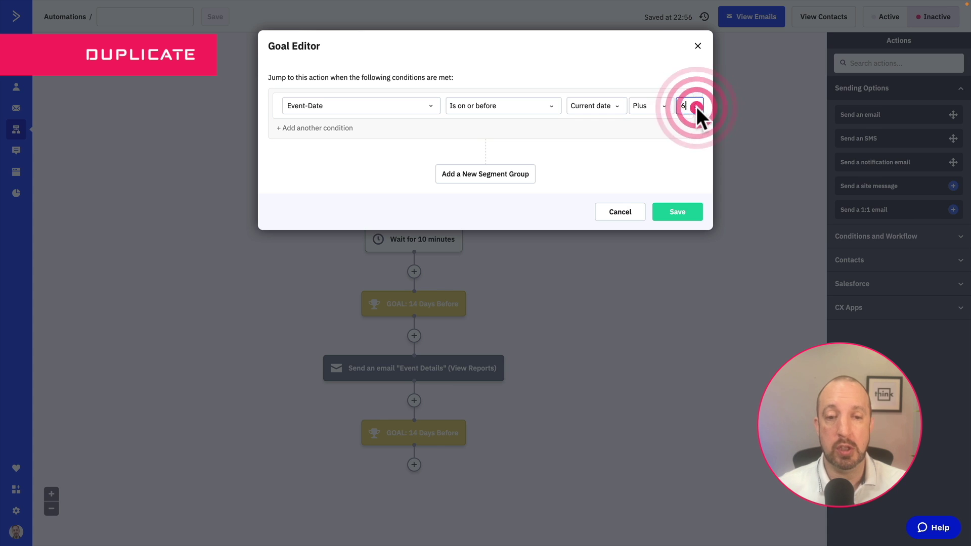
pyautogui.click(679, 211)
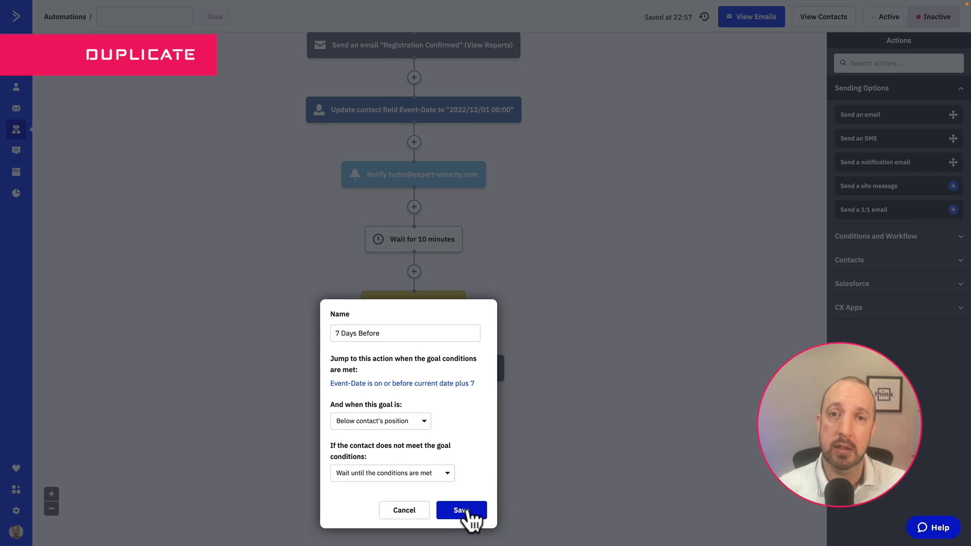
pyautogui.click(462, 511)
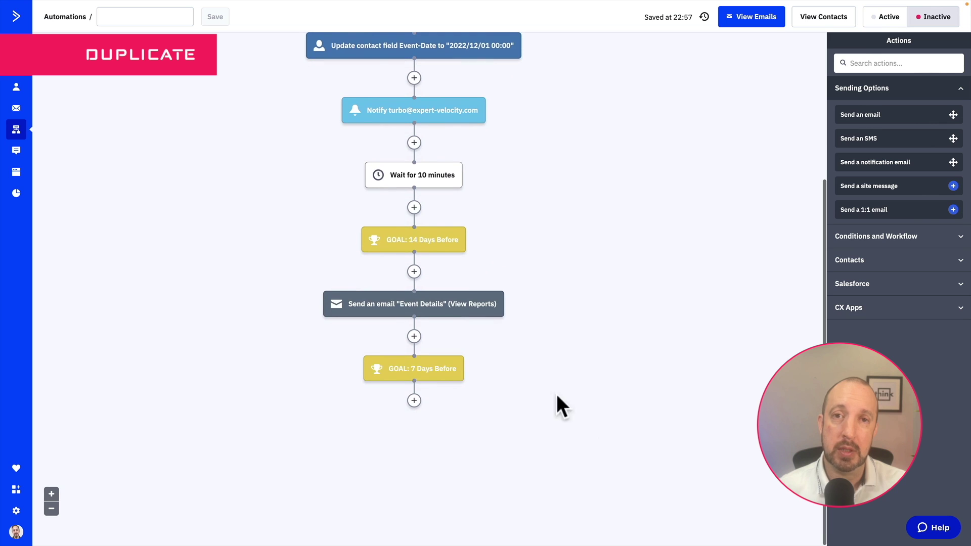
# Copy the Event Details email below the 7 Days Before goal and dismiss suggested actions
pyautogui.moveTo(408, 312); pyautogui.dragTo(411, 402)
pyautogui.click(367, 398)
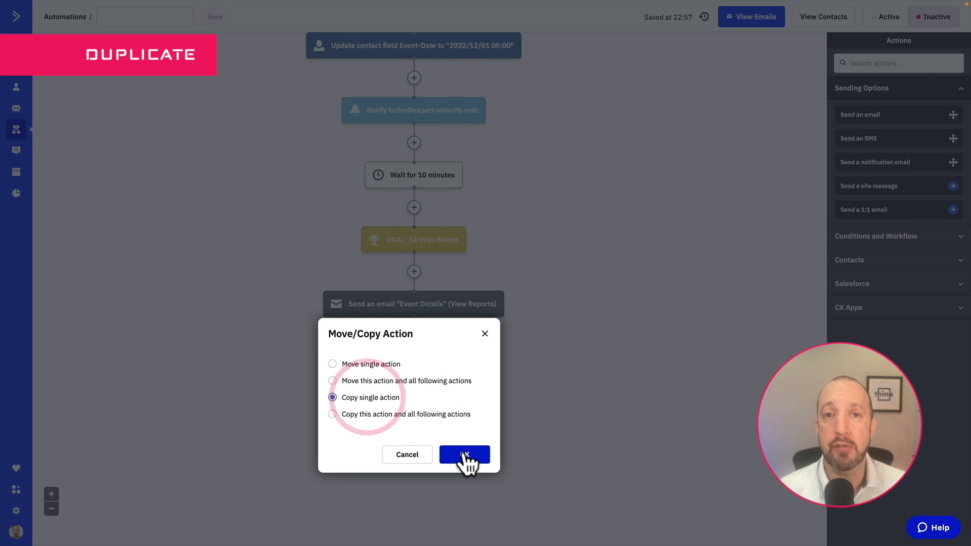
pyautogui.click(464, 454)
pyautogui.click(590, 372)
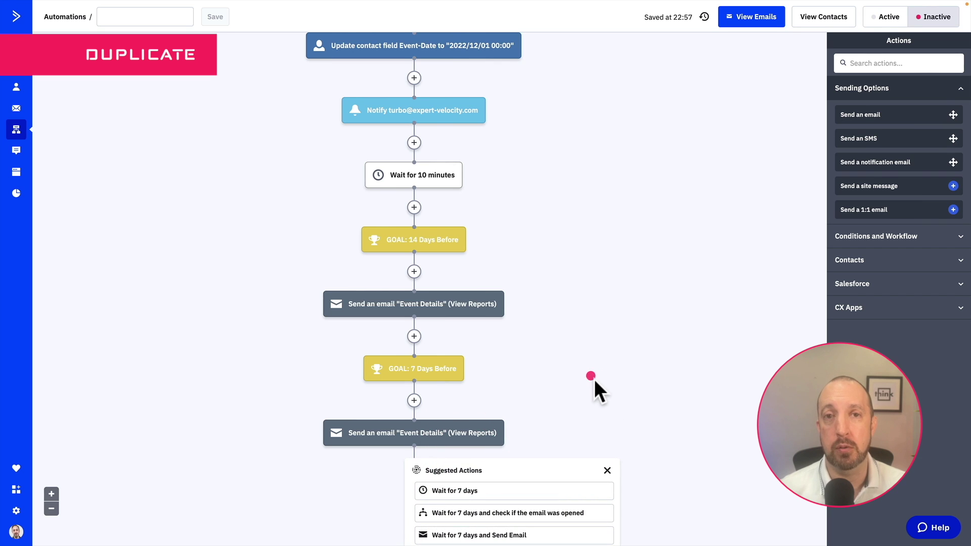
pyautogui.click(607, 469)
# Drag the 7 Days Before goal to the end of the flow to copy it
pyautogui.scroll(-2, 615, 347)
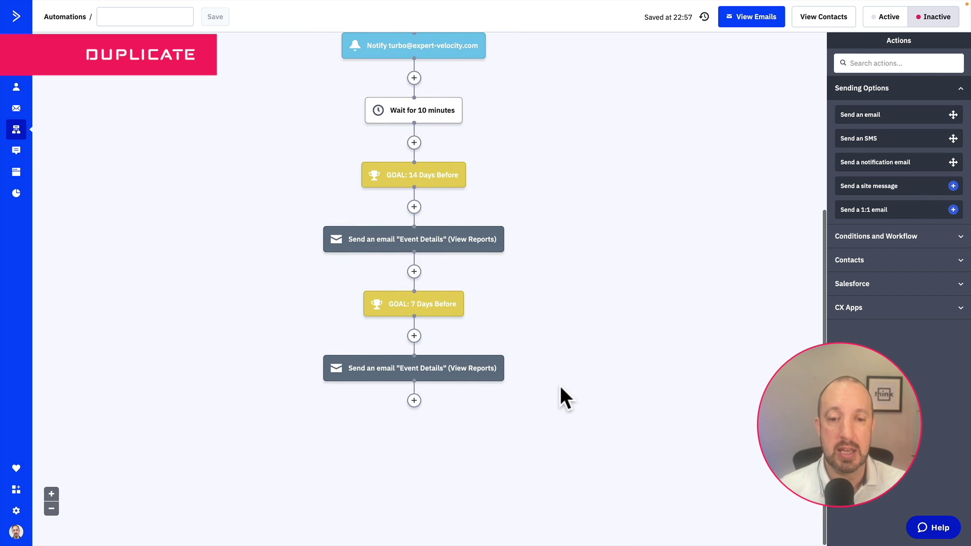
pyautogui.moveTo(405, 310)
pyautogui.moveTo(407, 307); pyautogui.dragTo(414, 401)
# Copy the goal as '3 Days Before' with Event-Date within current date plus 3
pyautogui.click(375, 398)
pyautogui.click(465, 455)
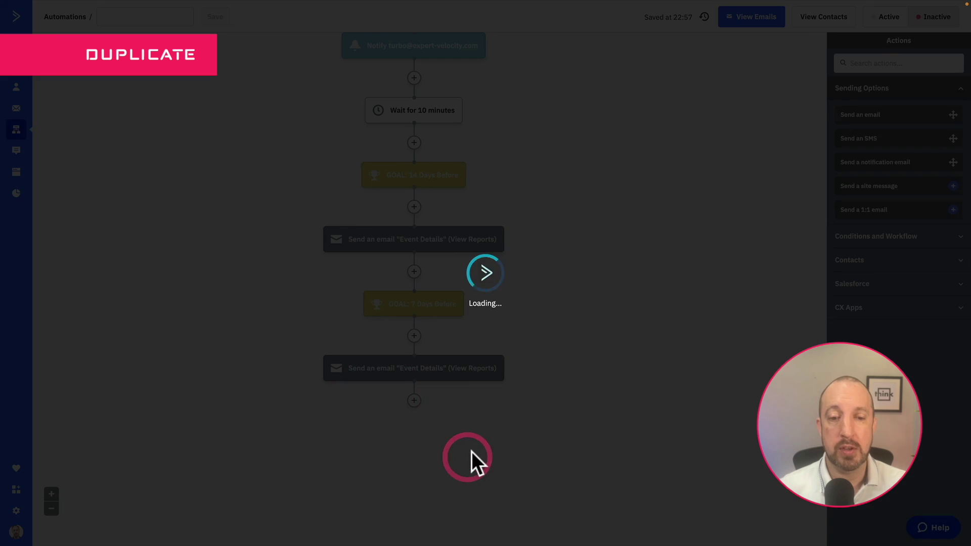
pyautogui.scroll(-2, 506, 405)
pyautogui.click(420, 375)
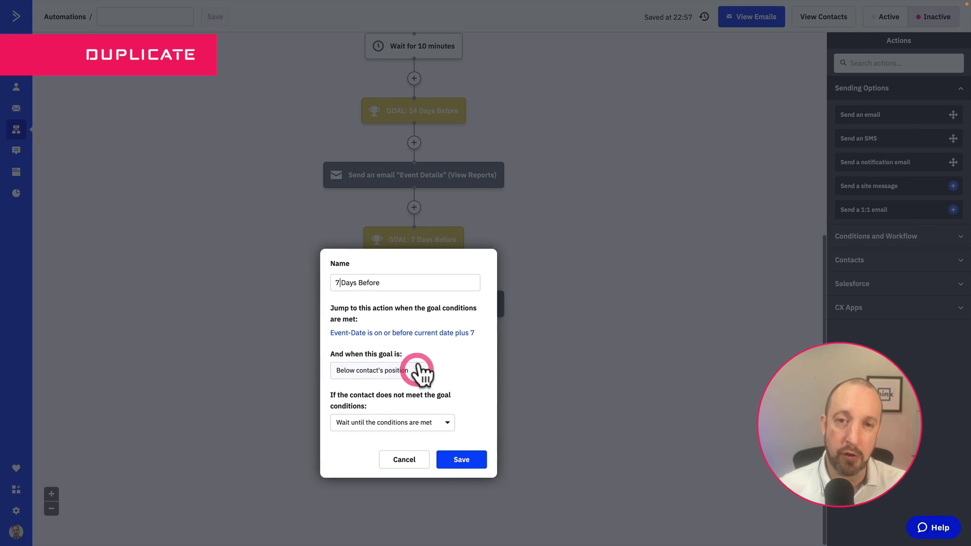
pyautogui.doubleClick(338, 283)
pyautogui.write('3')
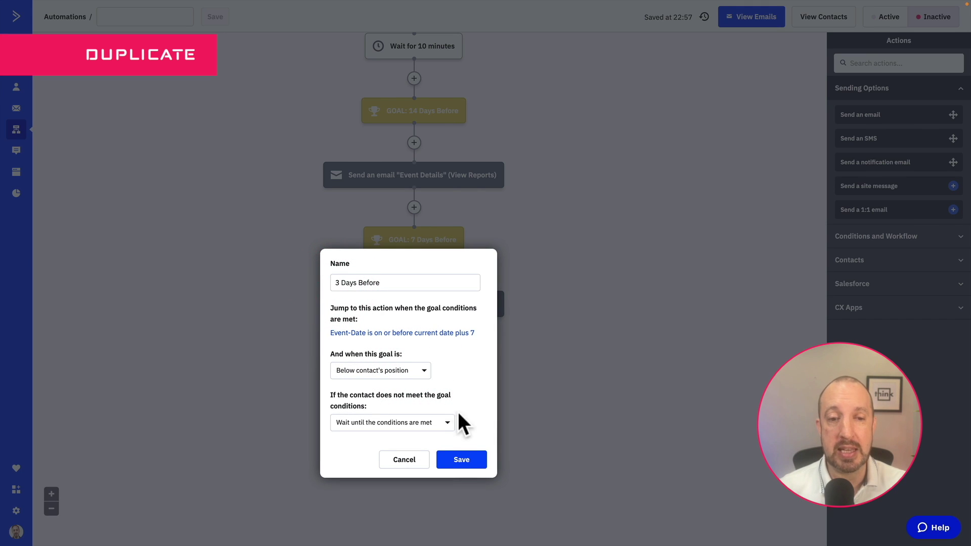
pyautogui.click(386, 330)
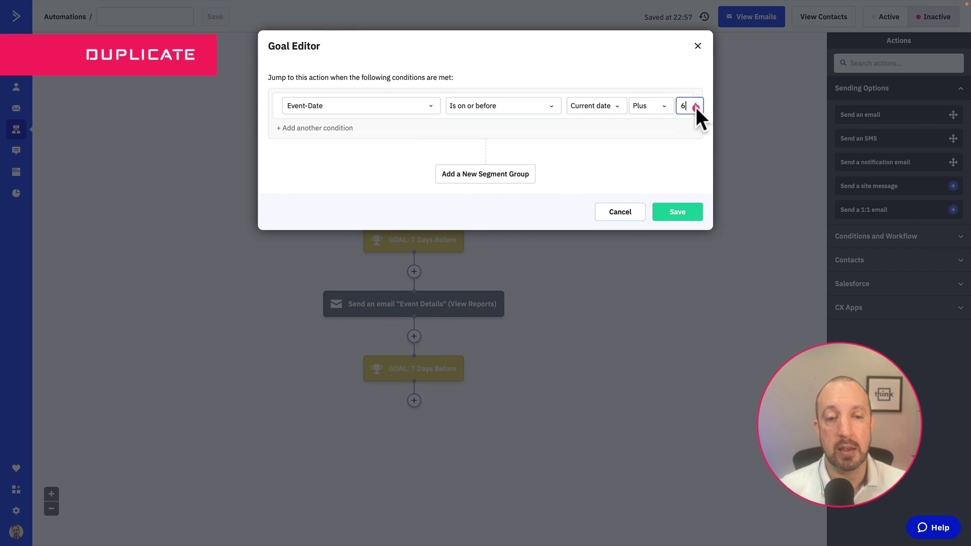
pyautogui.click(696, 108)
pyautogui.click(696, 108)
pyautogui.click(696, 109)
pyautogui.click(678, 213)
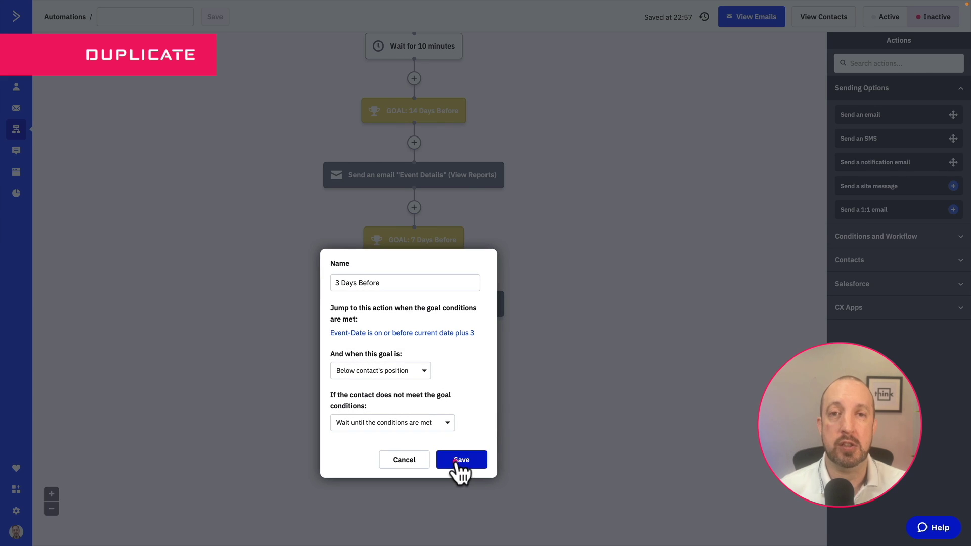
pyautogui.click(461, 460)
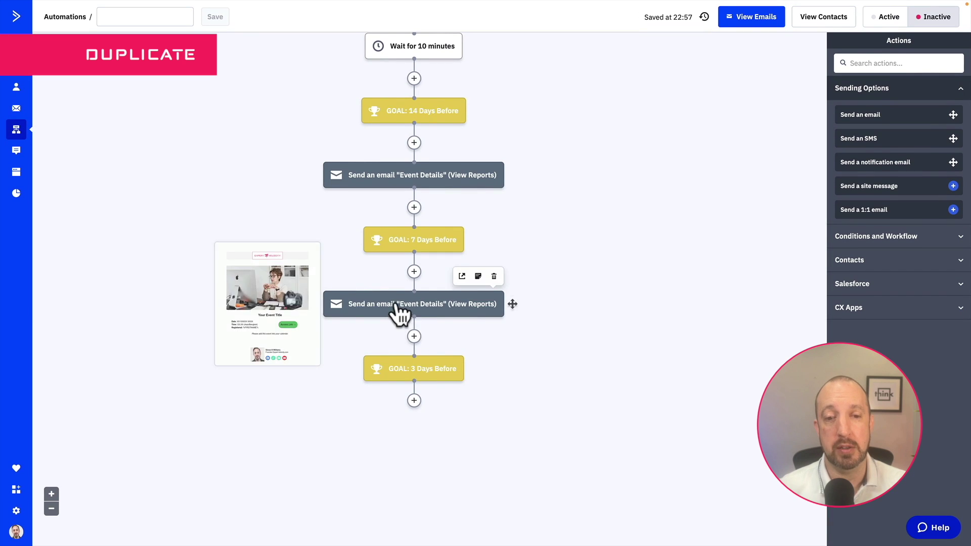
# Copy the Event Details email below the 3 Days Before goal
pyautogui.moveTo(397, 308); pyautogui.dragTo(414, 405)
pyautogui.click(371, 396)
pyautogui.click(473, 454)
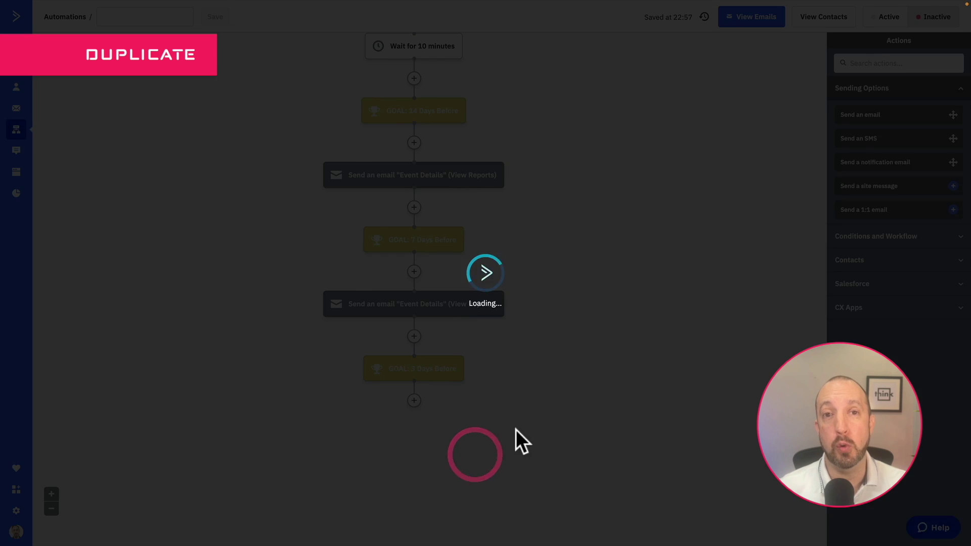
pyautogui.click(607, 472)
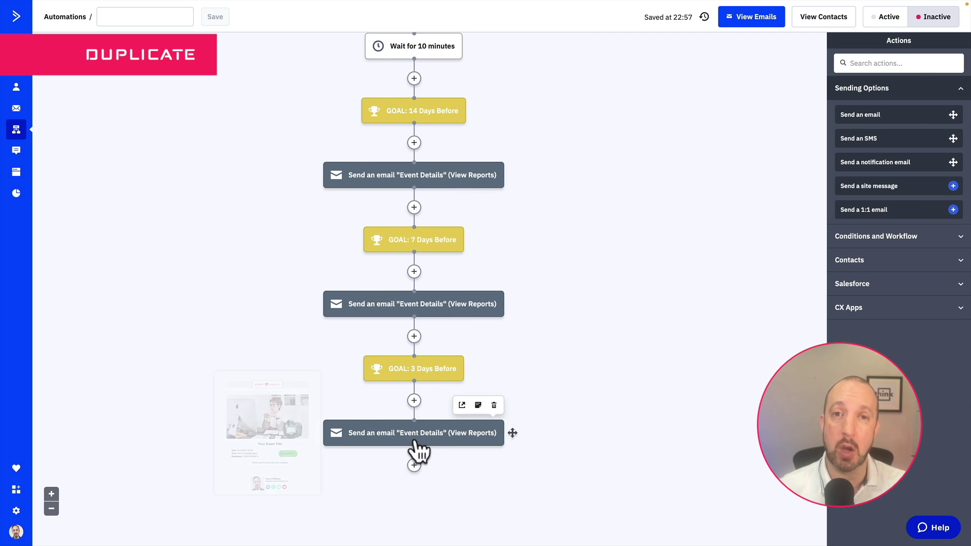
# Drag a single-action copy of the 3 Days Before goal to the end
pyautogui.scroll(-1, 599, 405)
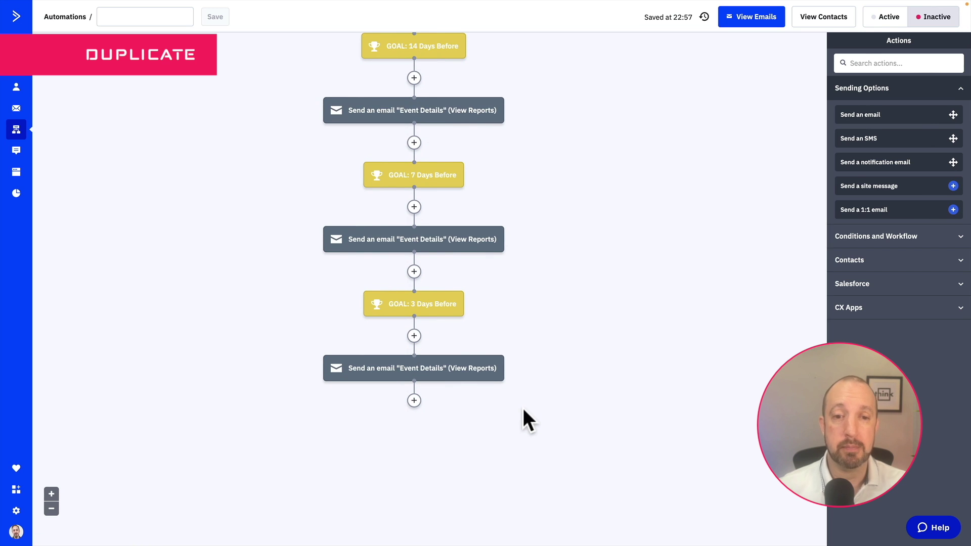
pyautogui.moveTo(424, 305); pyautogui.dragTo(414, 421)
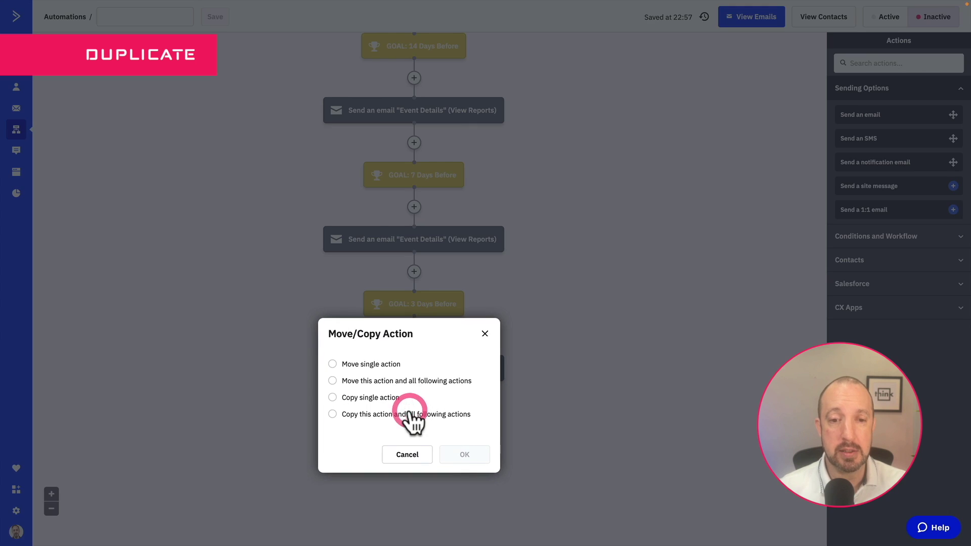
pyautogui.click(372, 397)
# Turn the copied goal into '1 Days Before' with Event-Date within current date plus 1
pyautogui.click(463, 453)
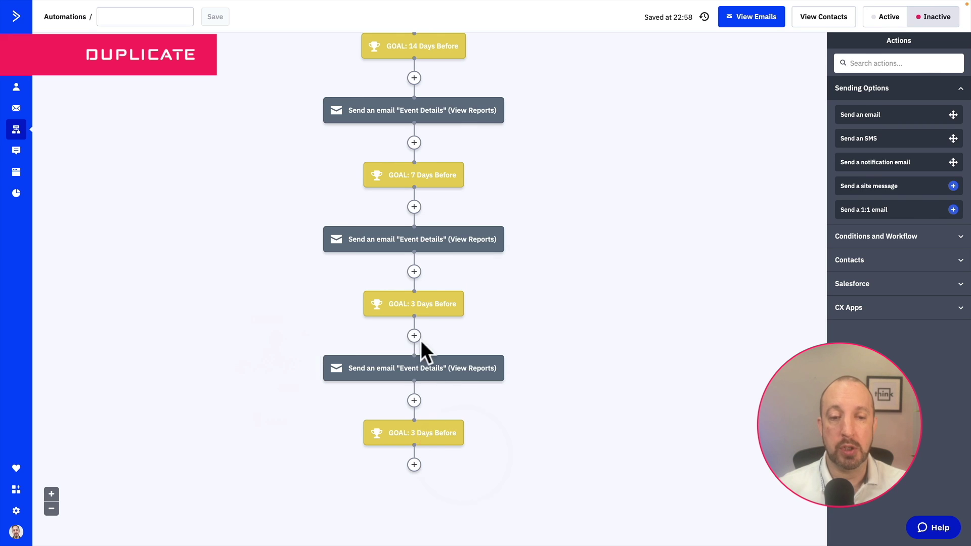
pyautogui.click(424, 441)
pyautogui.click(389, 383)
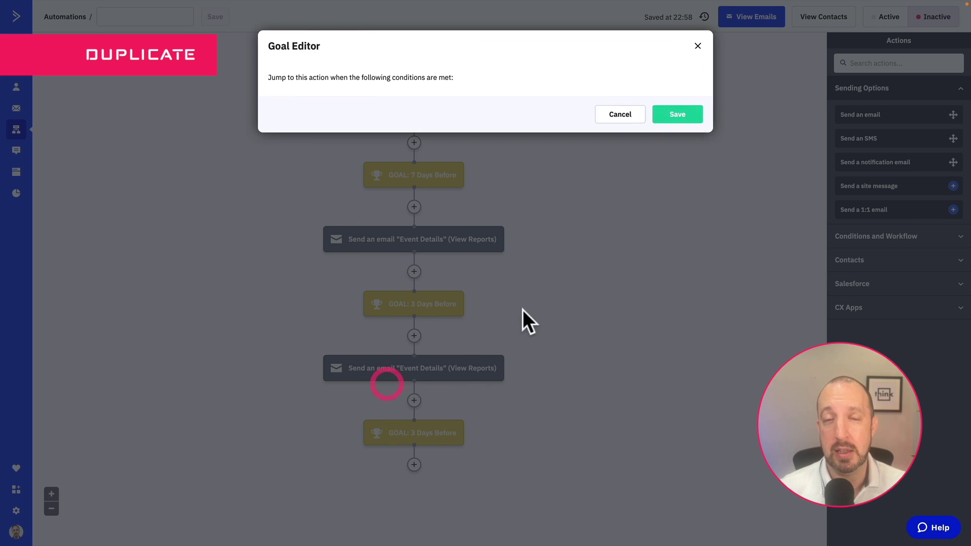
pyautogui.doubleClick(696, 109)
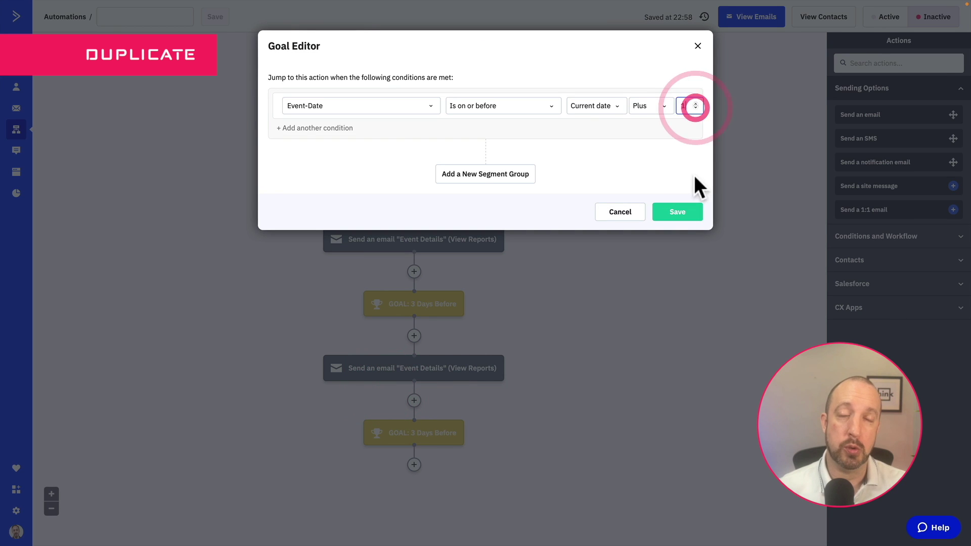
pyautogui.click(684, 216)
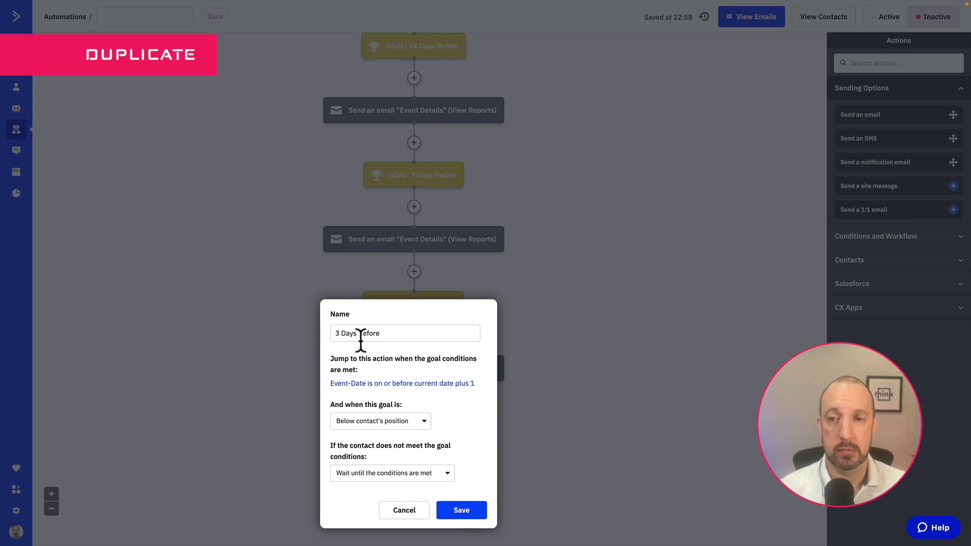
pyautogui.doubleClick(337, 334)
pyautogui.write('1')
pyautogui.click(462, 510)
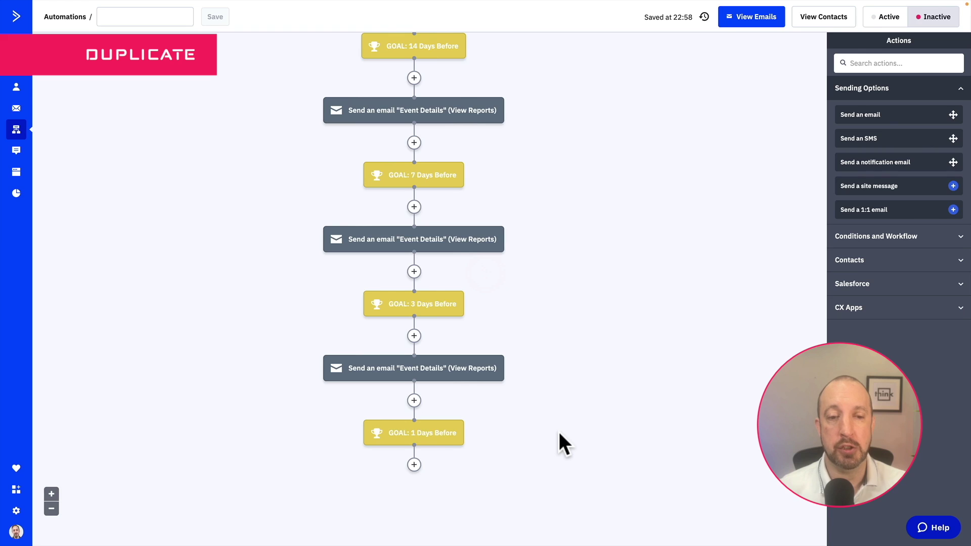
# Copy the Event Details email below the 1 Days Before goal and dismiss suggestions
pyautogui.scroll(-2, 560, 435)
pyautogui.moveTo(394, 316); pyautogui.dragTo(421, 404)
pyautogui.click(365, 397)
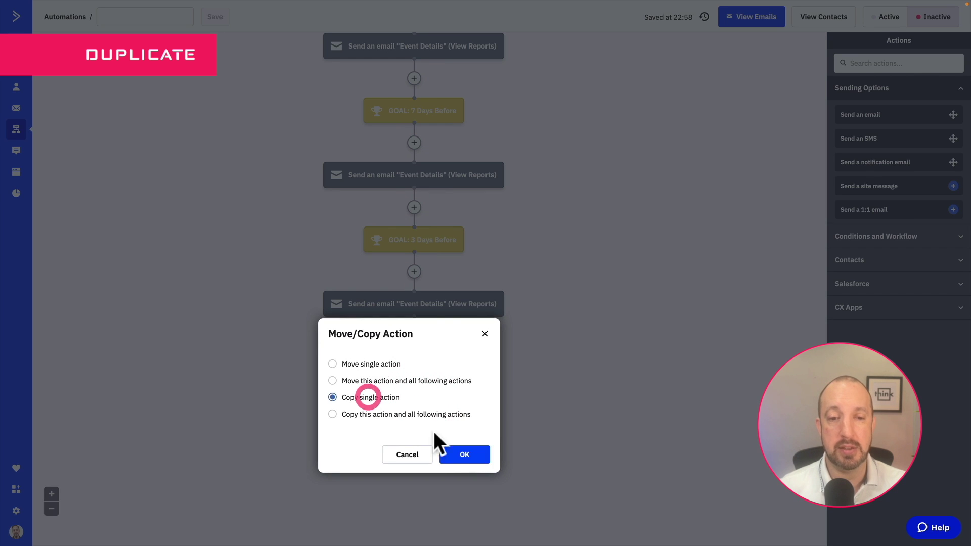
pyautogui.click(458, 452)
pyautogui.scroll(-1, 567, 385)
pyautogui.click(607, 405)
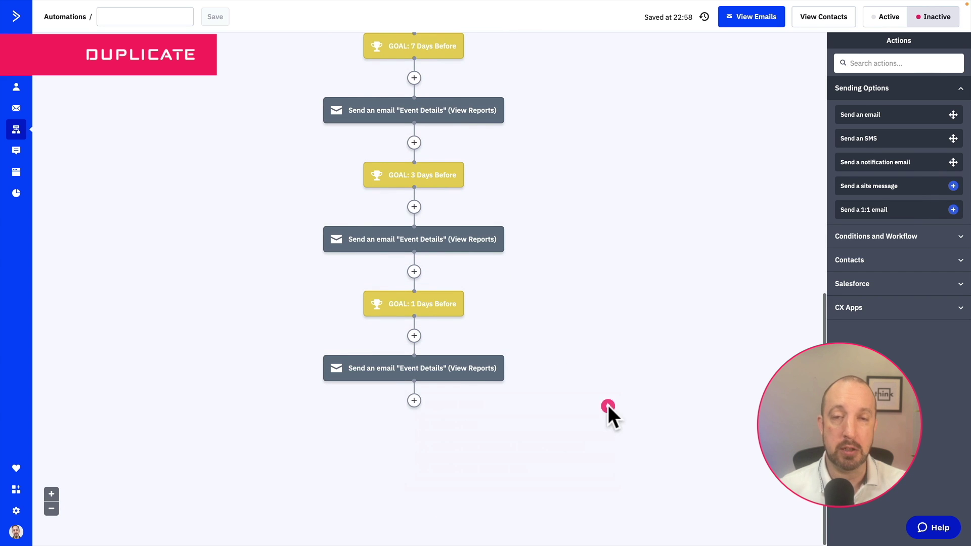
# Copy the 1 Days Before goal to the end and rename it 'Today Event'
pyautogui.moveTo(416, 306); pyautogui.dragTo(411, 409)
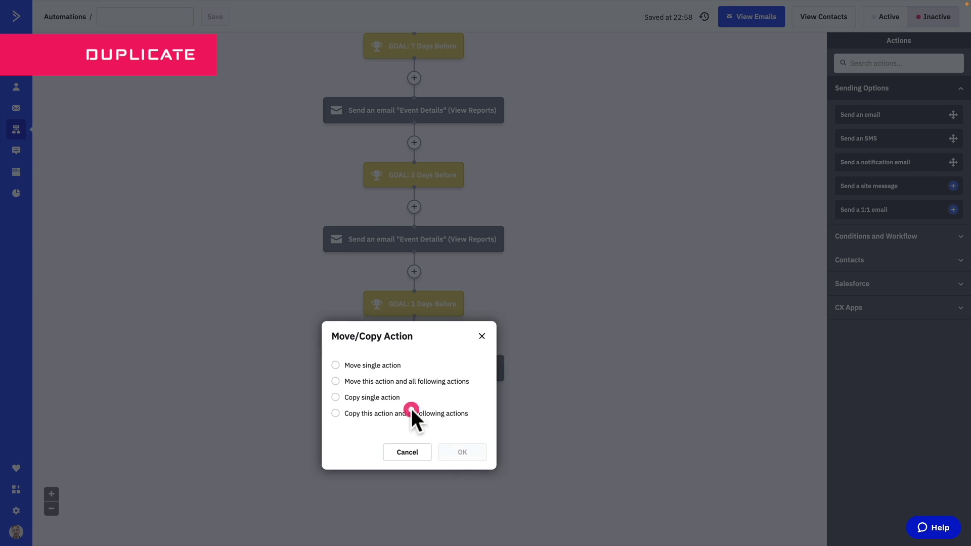
pyautogui.click(360, 398)
pyautogui.click(449, 454)
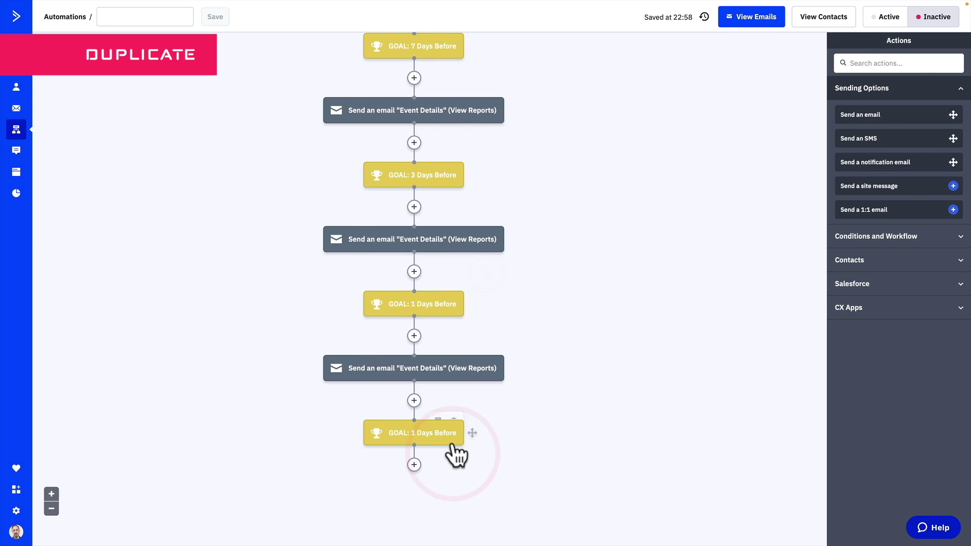
pyautogui.click(431, 434)
pyautogui.moveTo(381, 334); pyautogui.dragTo(339, 328)
pyautogui.write('It')
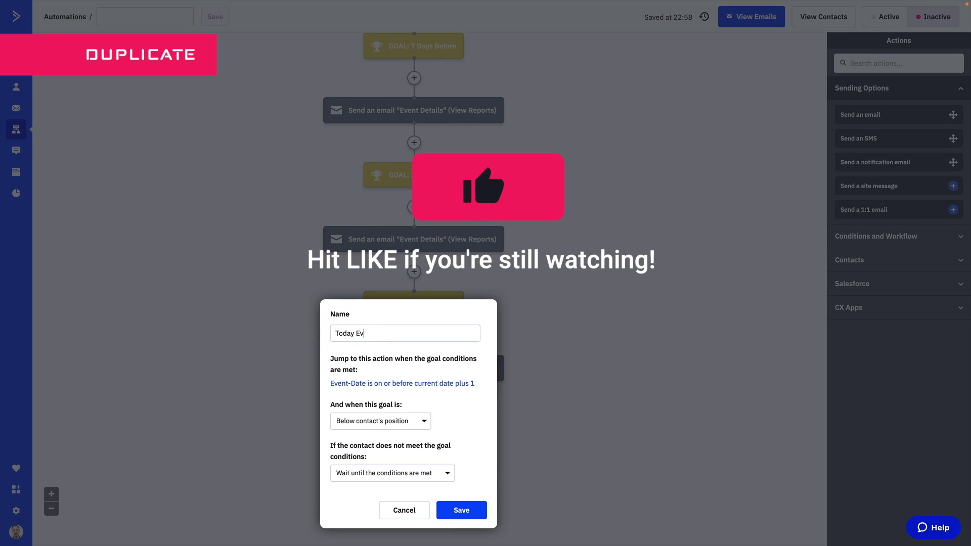
pyautogui.click(461, 511)
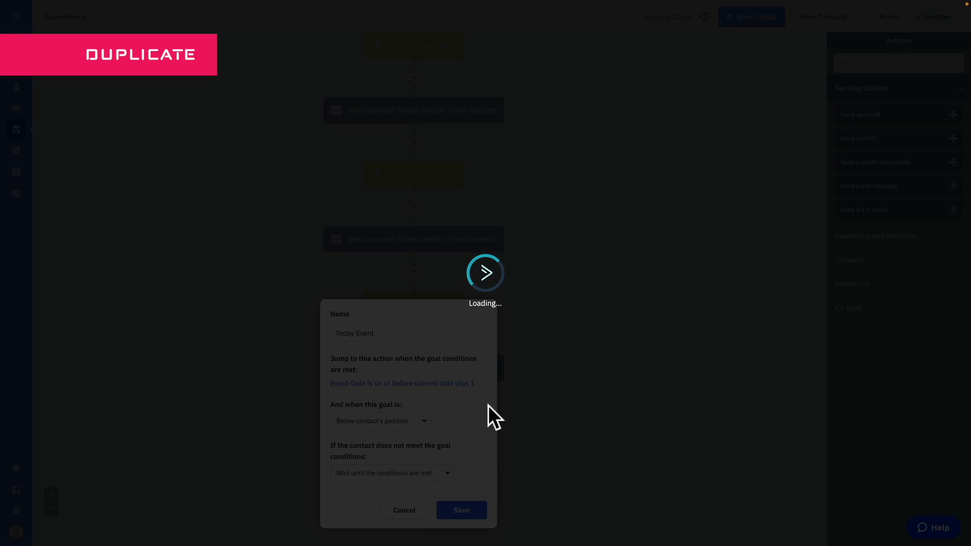
# Change the Today Event condition from Plus to Exactly the current date and save
pyautogui.click(402, 433)
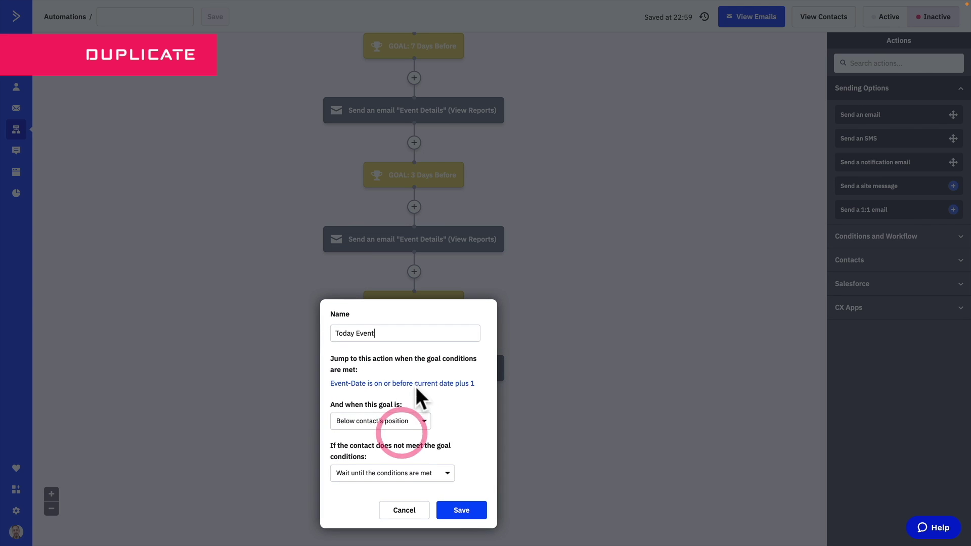
pyautogui.click(418, 384)
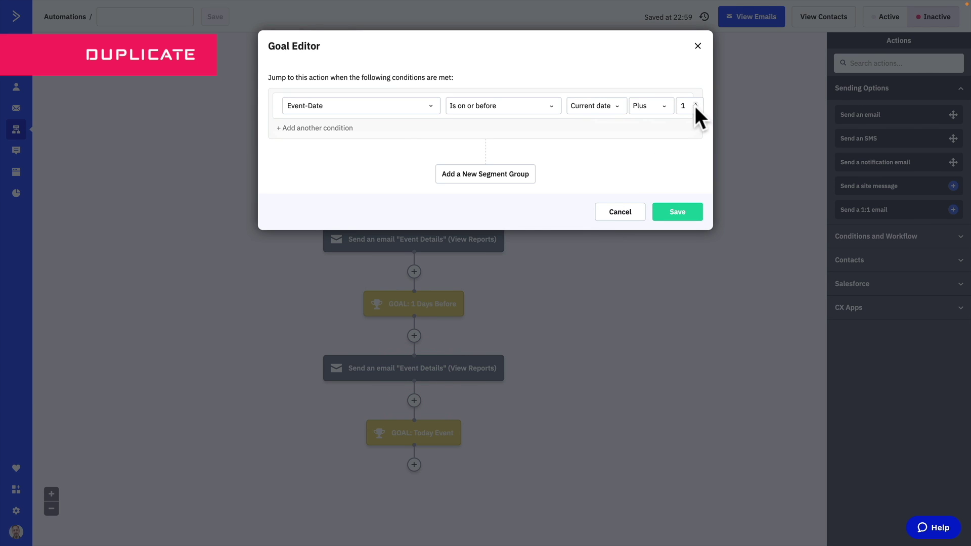
pyautogui.click(660, 107)
pyautogui.click(657, 121)
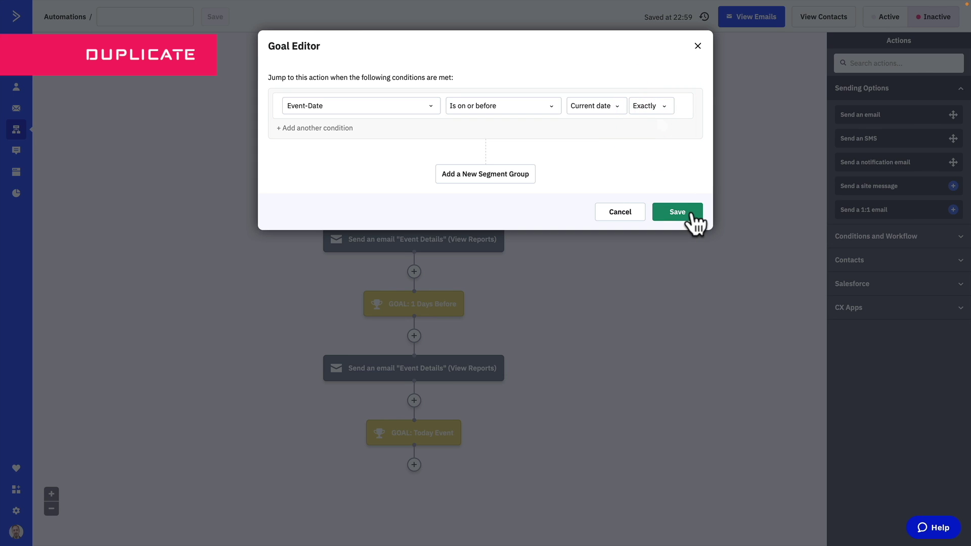
pyautogui.click(697, 212)
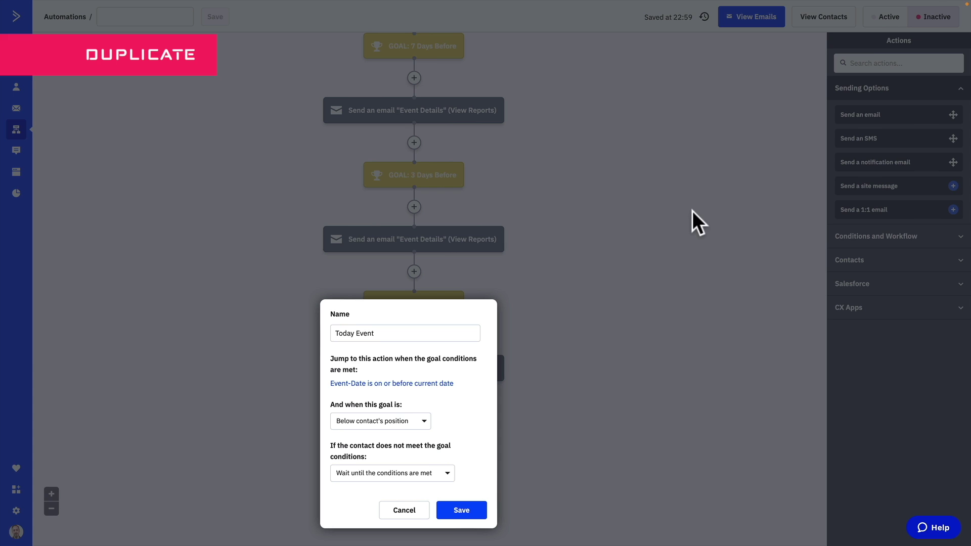
pyautogui.click(476, 515)
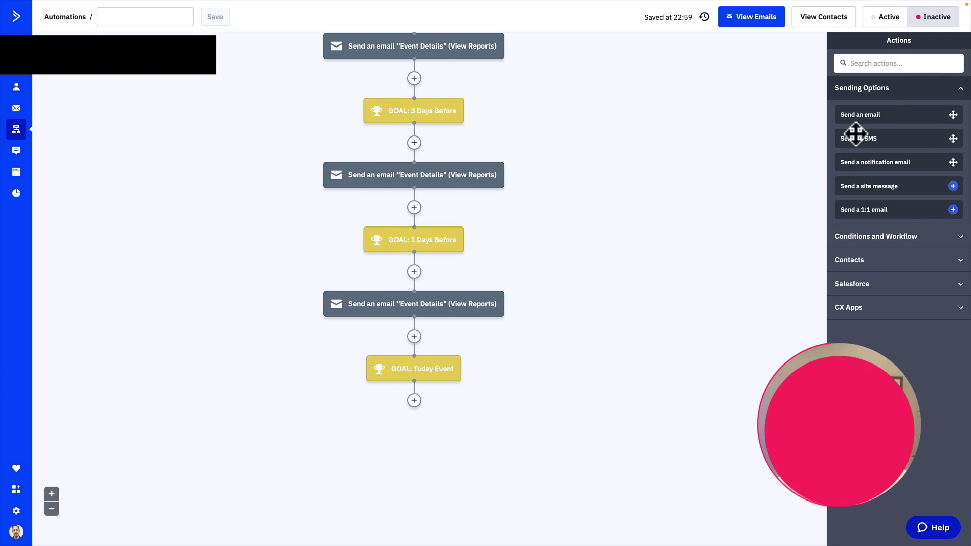
# Add a Wait step under the Today Event goal set to wait until specific conditions are met
pyautogui.click(898, 63)
pyautogui.write('wait')
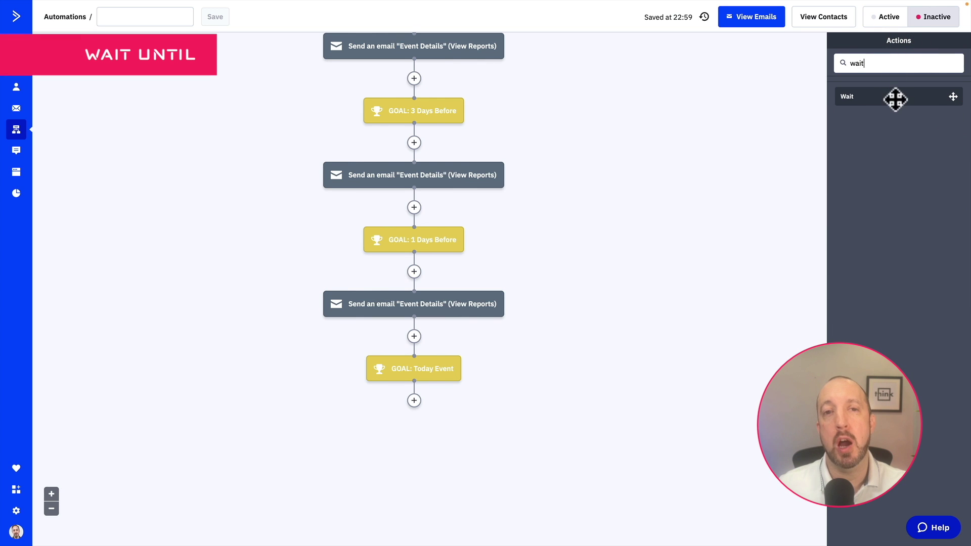
pyautogui.moveTo(895, 100); pyautogui.dragTo(417, 408)
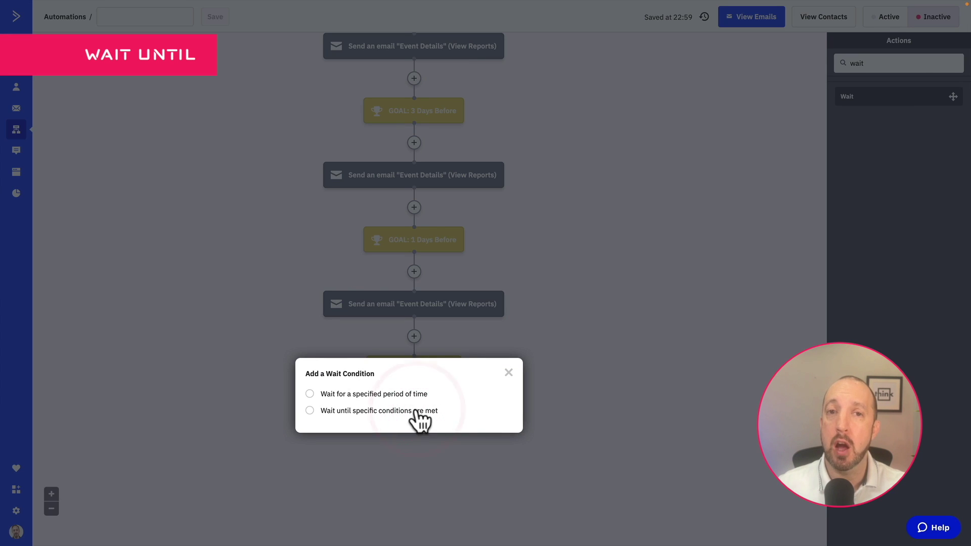
pyautogui.click(409, 412)
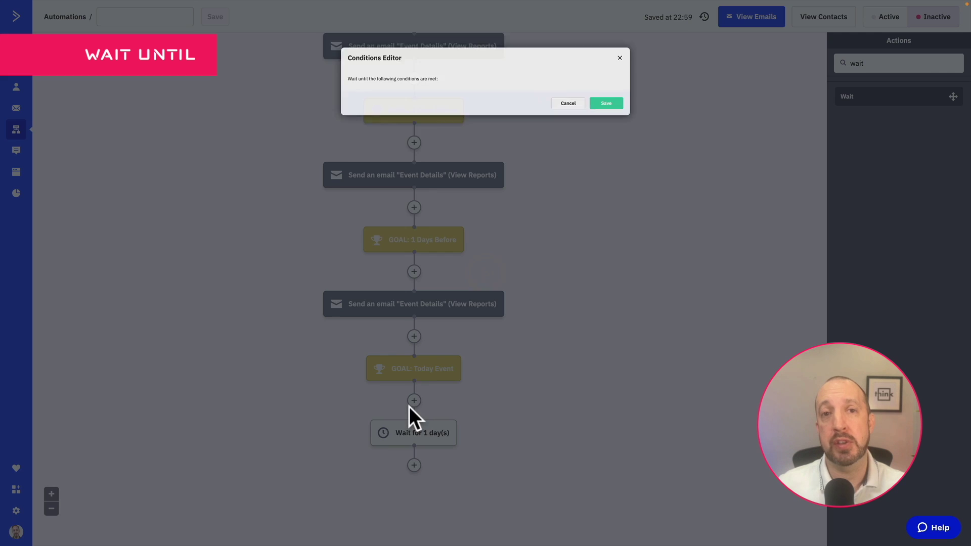
# Set the wait condition to Current time (Asia/Bangkok) is 7 (7AM) and save
pyautogui.click(429, 108)
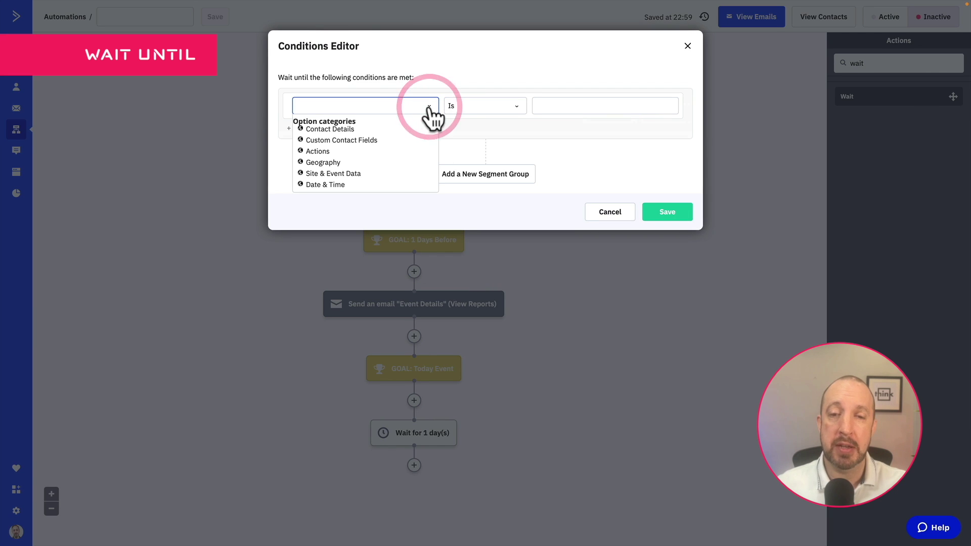
pyautogui.click(328, 183)
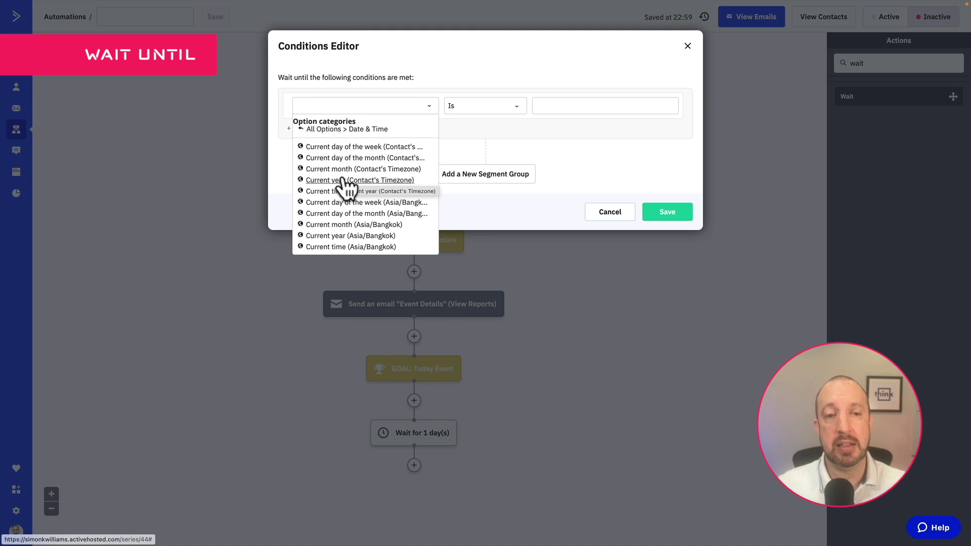
pyautogui.click(356, 246)
pyautogui.click(630, 111)
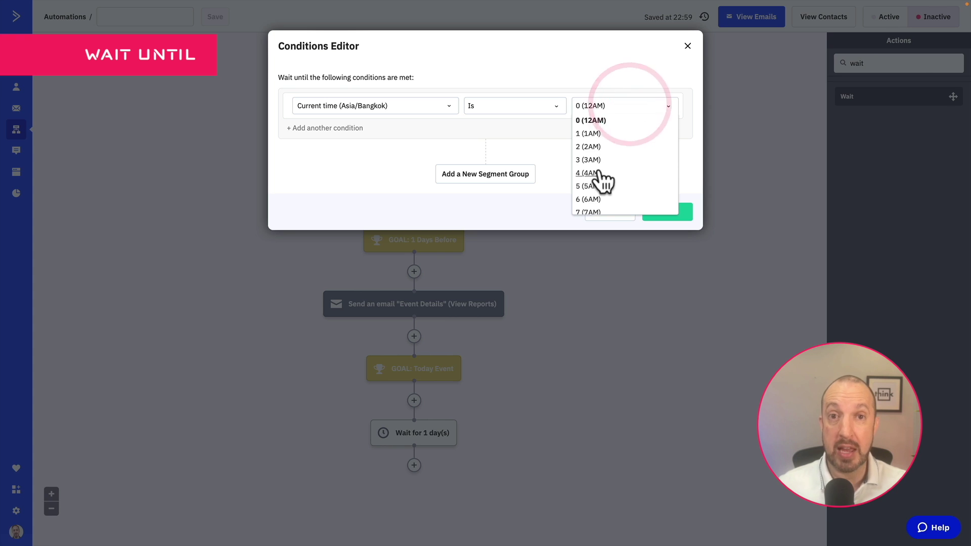
pyautogui.scroll(-3, 605, 182)
pyautogui.scroll(1, 602, 164)
pyautogui.scroll(1, 598, 156)
pyautogui.click(595, 148)
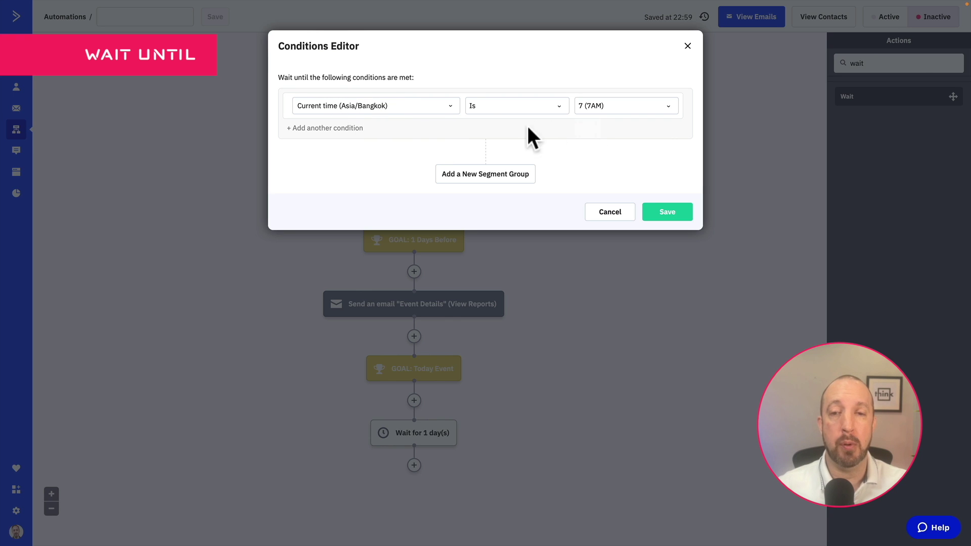
pyautogui.click(668, 213)
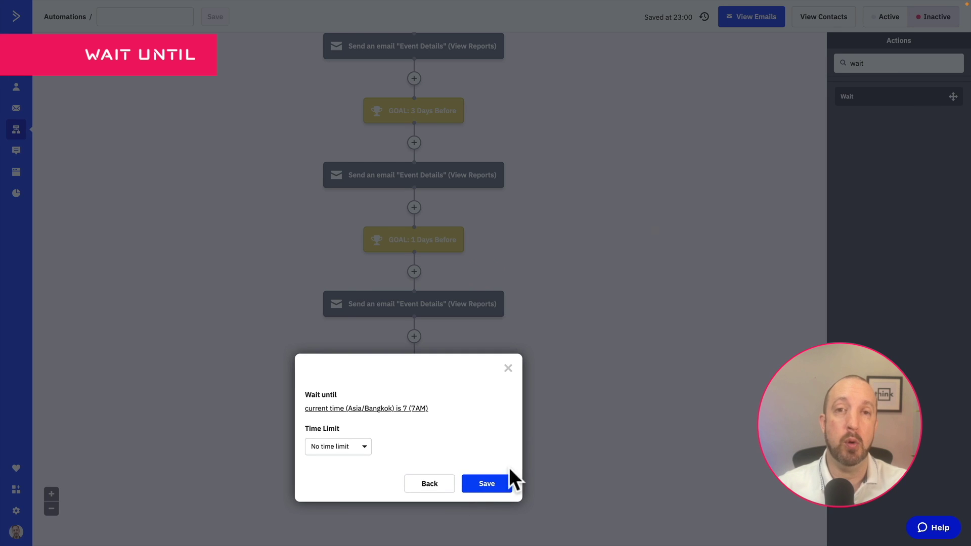
pyautogui.click(476, 485)
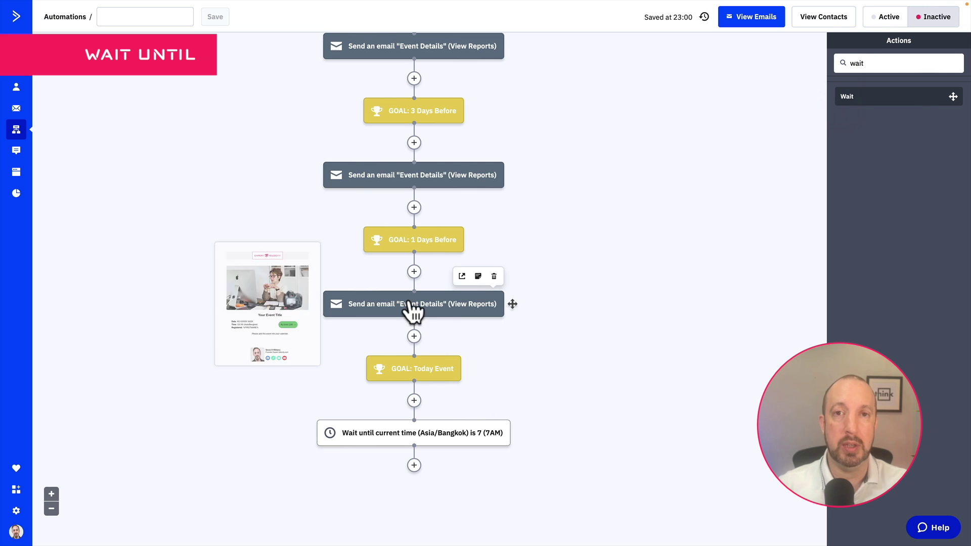
# Copy the Event Details email below the 7AM wait step and dismiss the suggested actions
pyautogui.moveTo(412, 306); pyautogui.dragTo(414, 465)
pyautogui.click(377, 454)
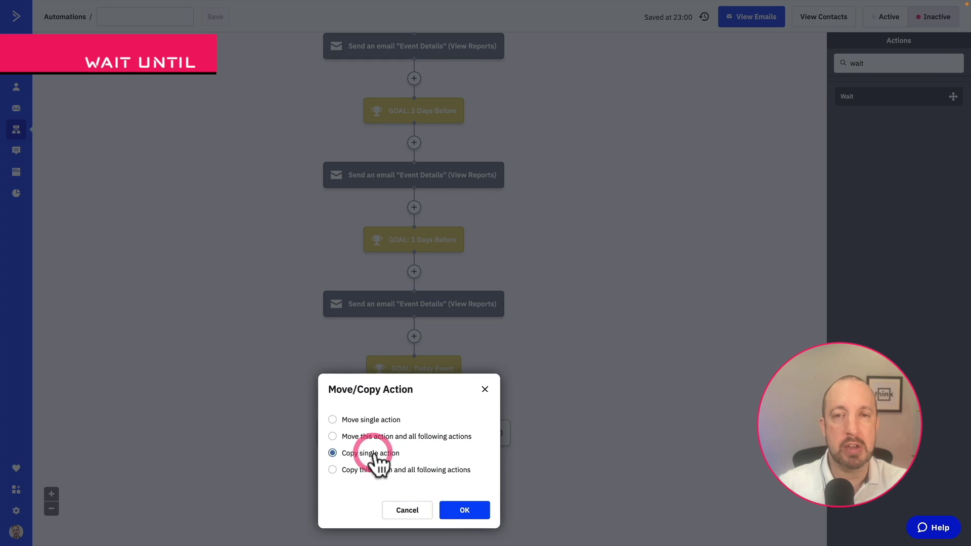
pyautogui.click(467, 512)
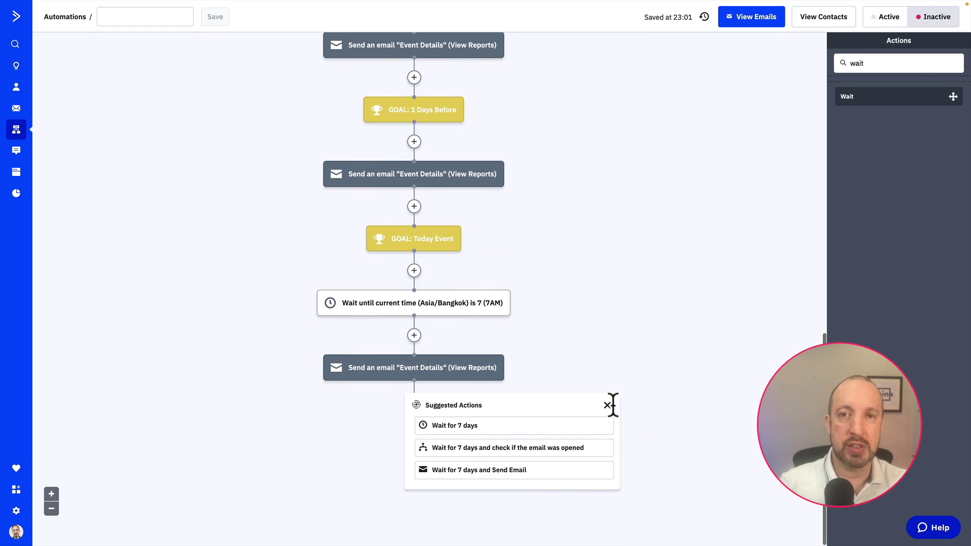
pyautogui.click(607, 407)
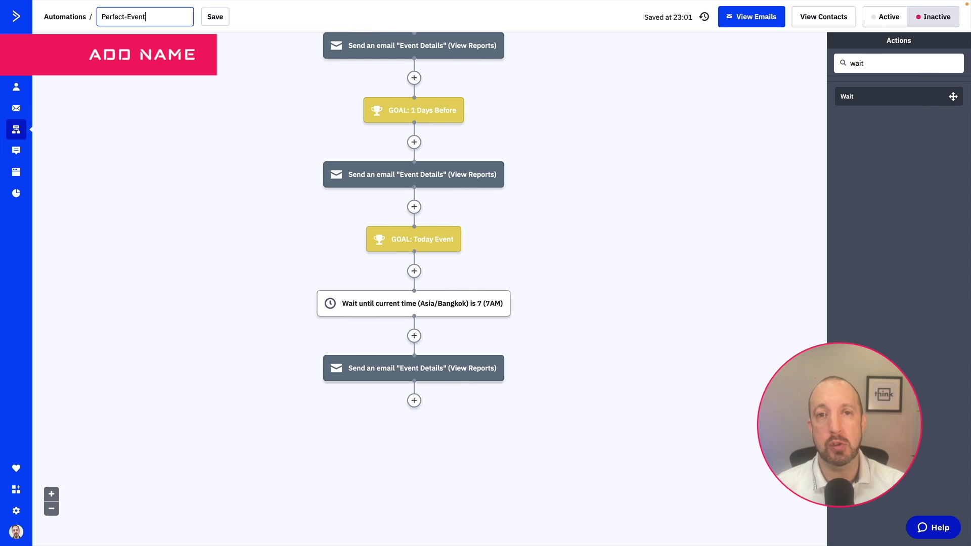
# Finish naming the automation 'Perfect-Event-Automation' and save the name
pyautogui.write('utomation')
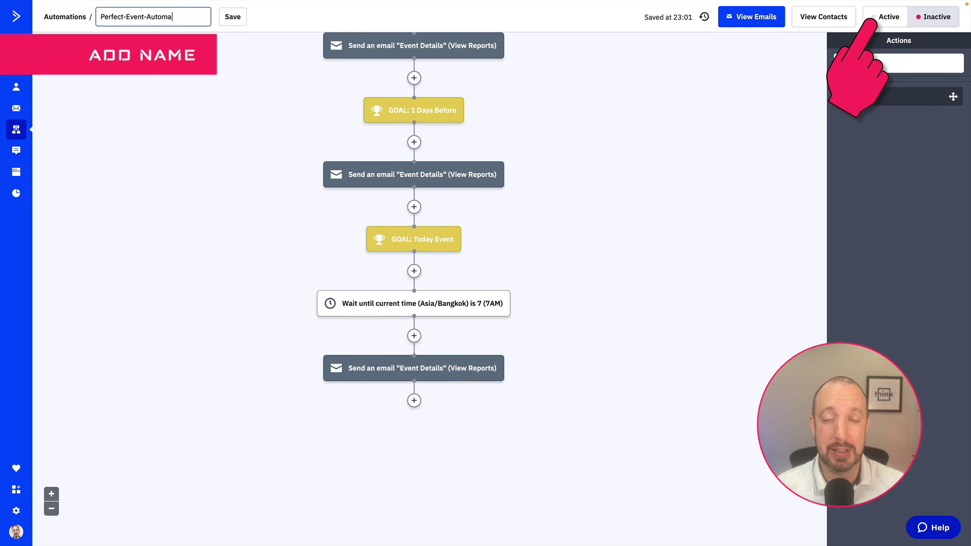
pyautogui.click(242, 18)
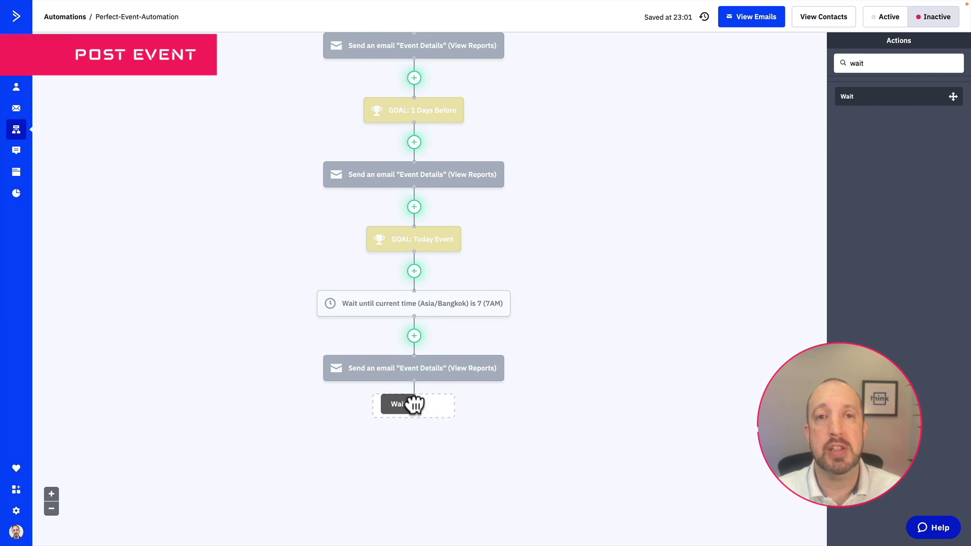
# Set a 1-day wait after the last email and insert an If/Else branch below it
pyautogui.click(360, 395)
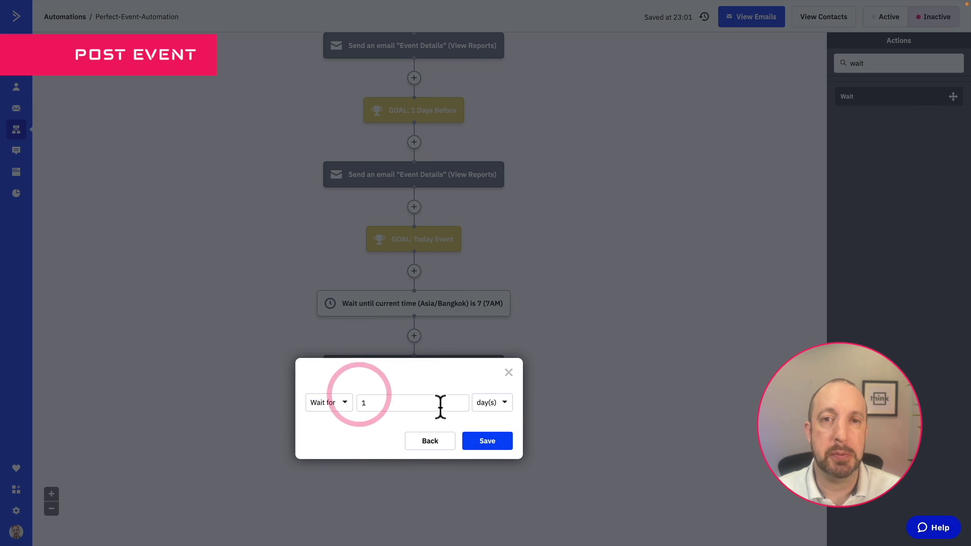
pyautogui.click(488, 441)
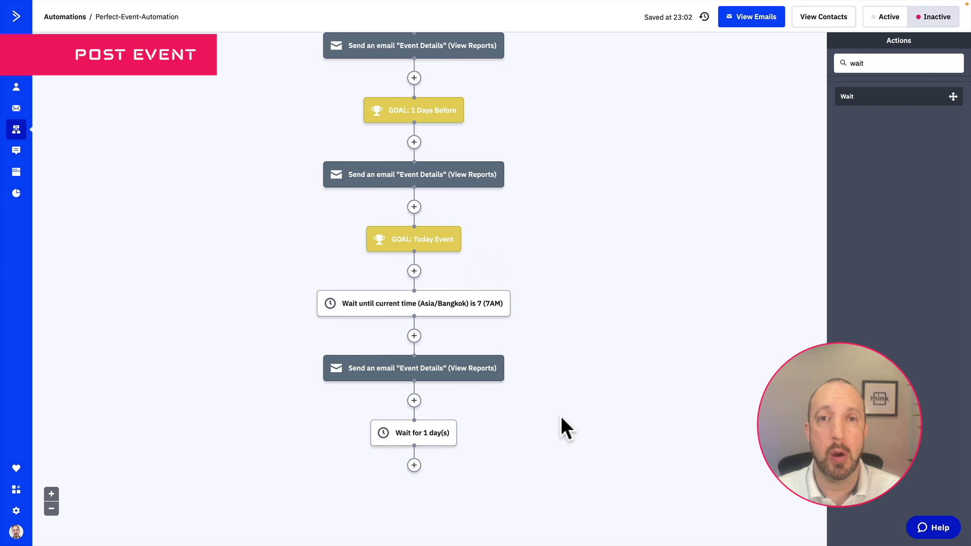
pyautogui.scroll(-2, 547, 423)
pyautogui.doubleClick(885, 62)
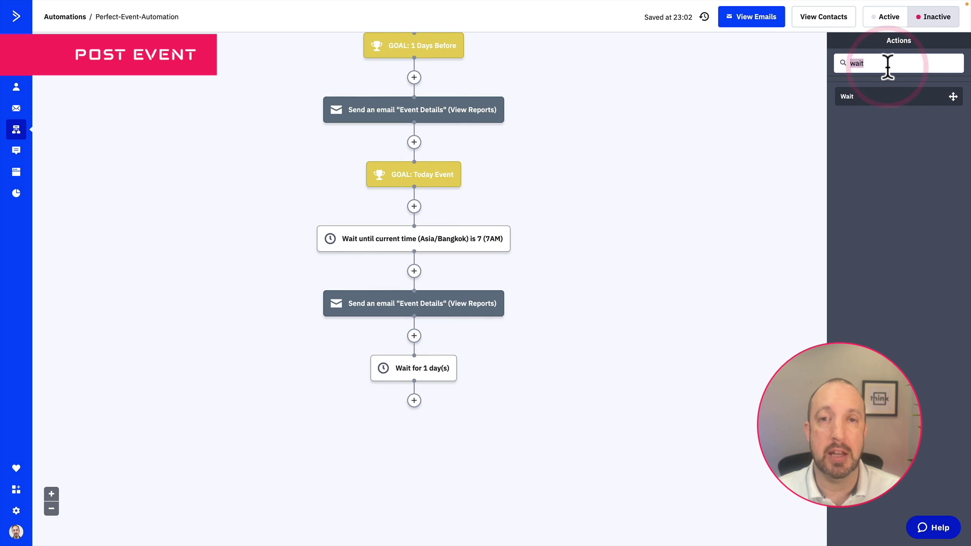
pyautogui.write('if')
pyautogui.moveTo(883, 116); pyautogui.dragTo(424, 417)
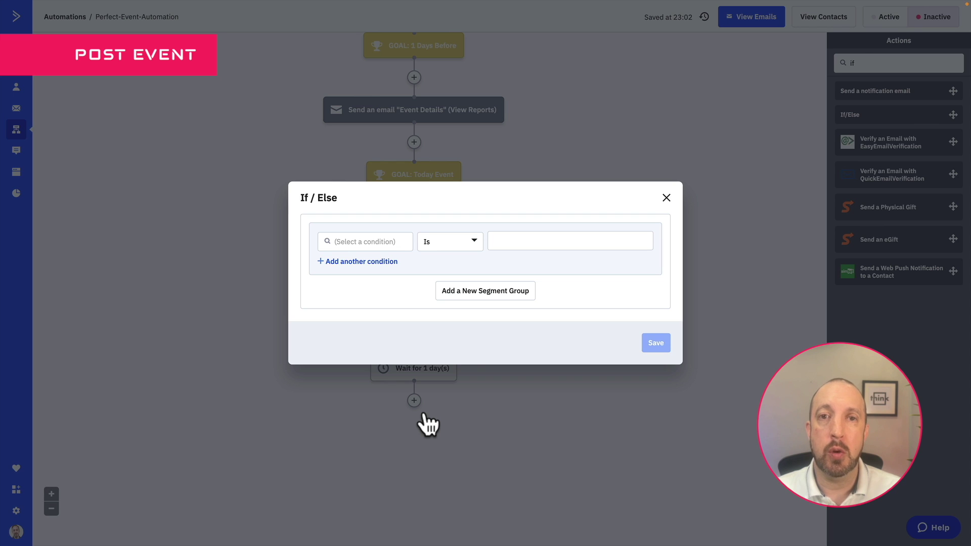
# Make the If/Else check whether contacts clicked any link in Event Details - 08/02/2022
pyautogui.click(373, 242)
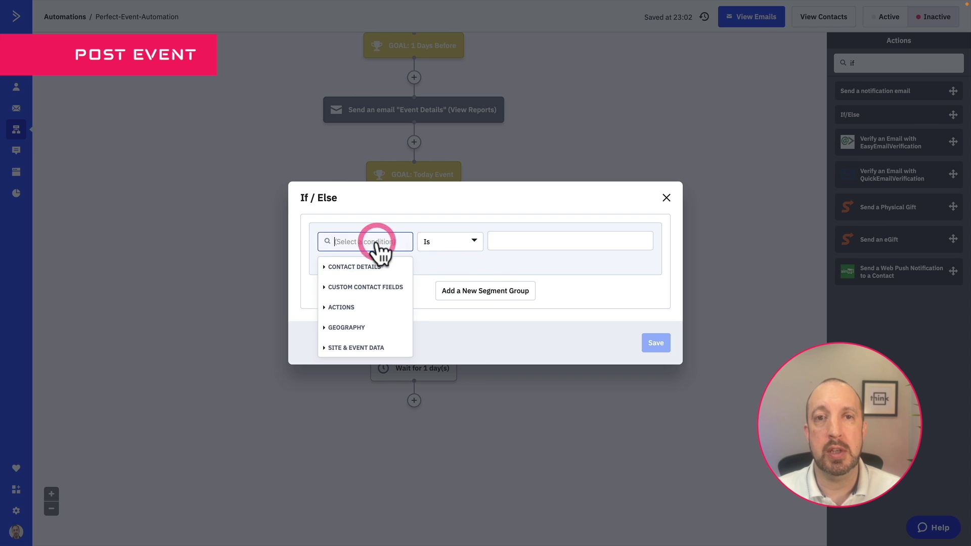
pyautogui.click(348, 307)
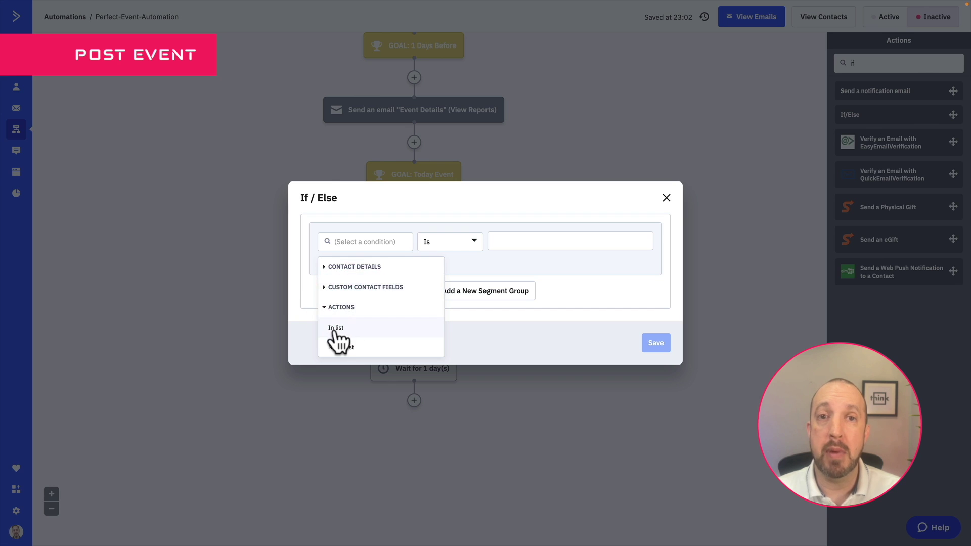
pyautogui.scroll(-2, 338, 335)
pyautogui.scroll(-3, 338, 335)
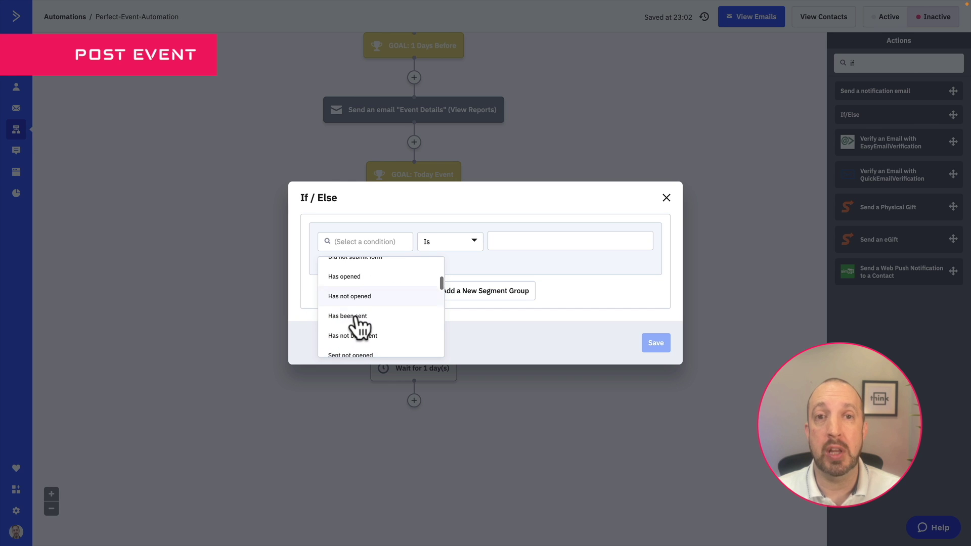
pyautogui.scroll(-2, 362, 328)
pyautogui.click(356, 302)
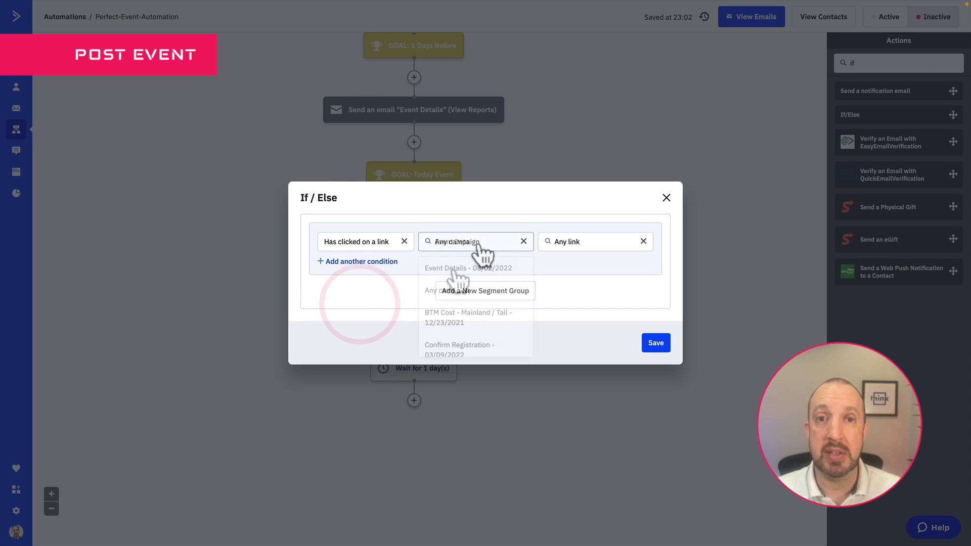
pyautogui.click(483, 241)
pyautogui.write('Event Deta')
pyautogui.scroll(-5, 458, 280)
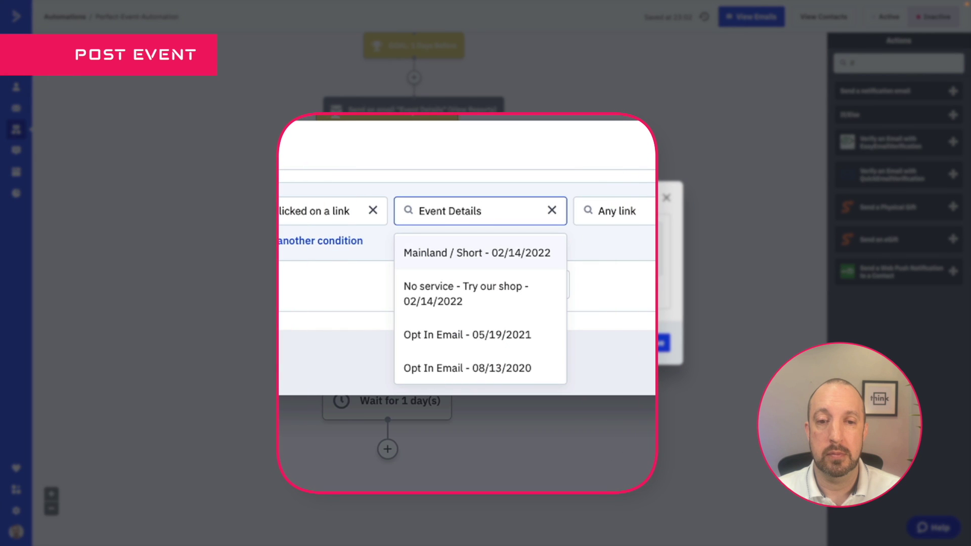
pyautogui.scroll(7, 451, 301)
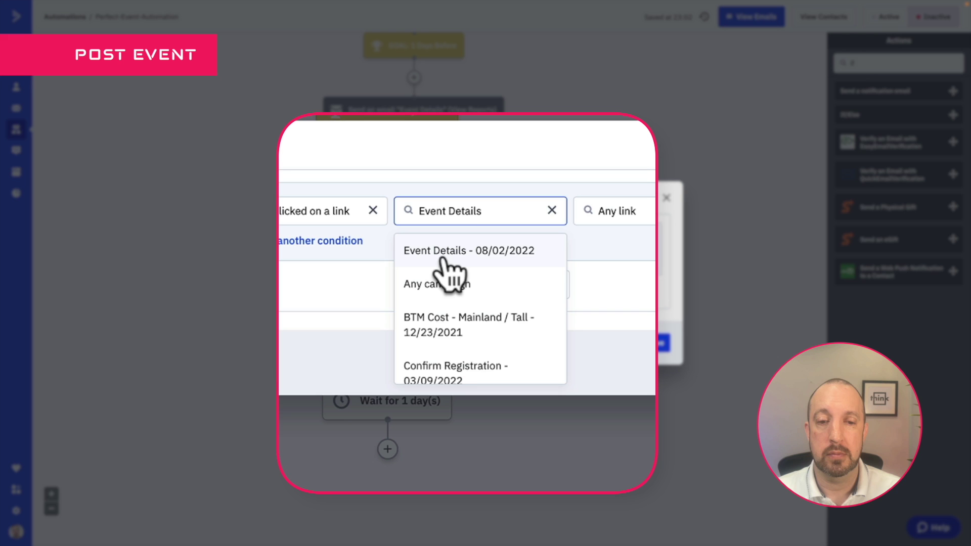
pyautogui.click(444, 259)
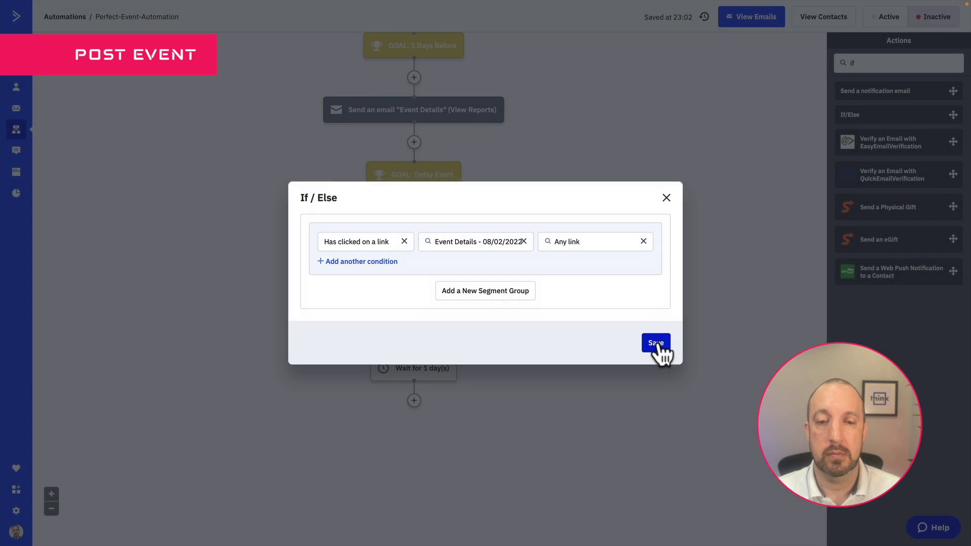
pyautogui.click(658, 346)
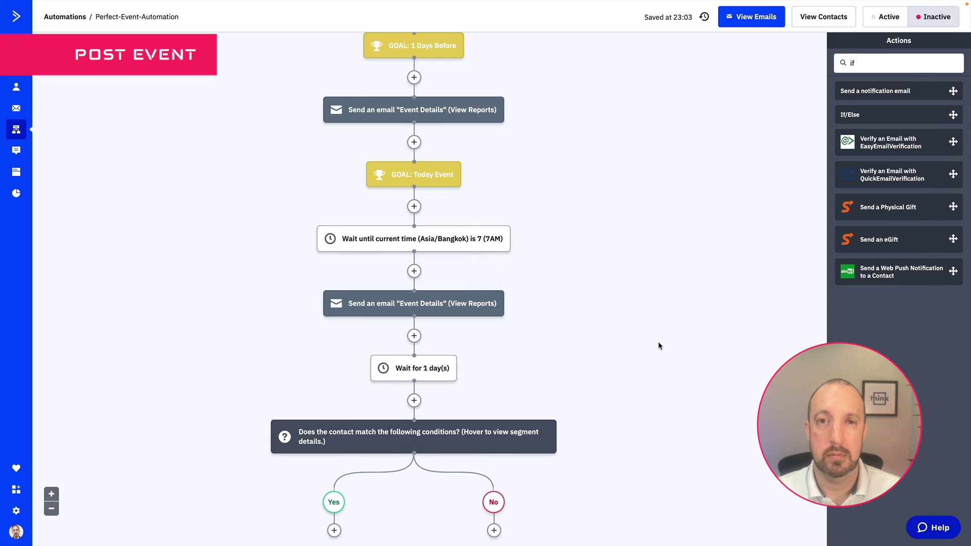
# Move down to the Yes branch and clear the Actions search for its next step
pyautogui.scroll(-3, 658, 344)
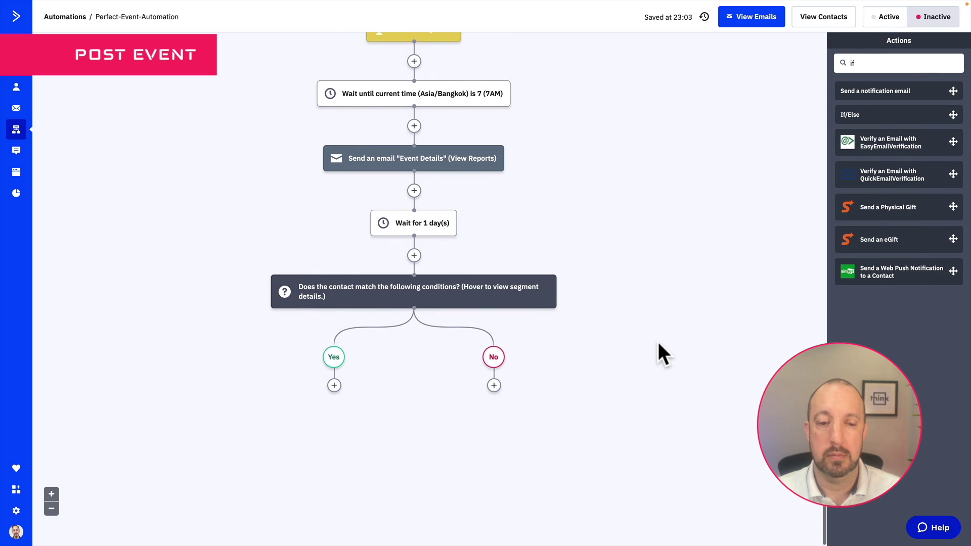
pyautogui.click(334, 389)
pyautogui.click(334, 388)
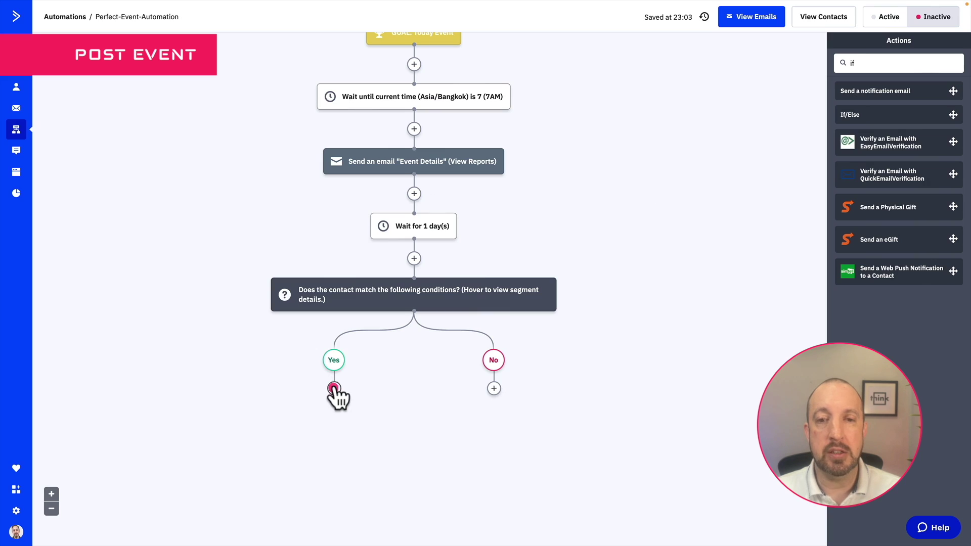
pyautogui.doubleClick(867, 62)
# Tag Yes-branch contacts with Event-XXX-attended
pyautogui.write('tag')
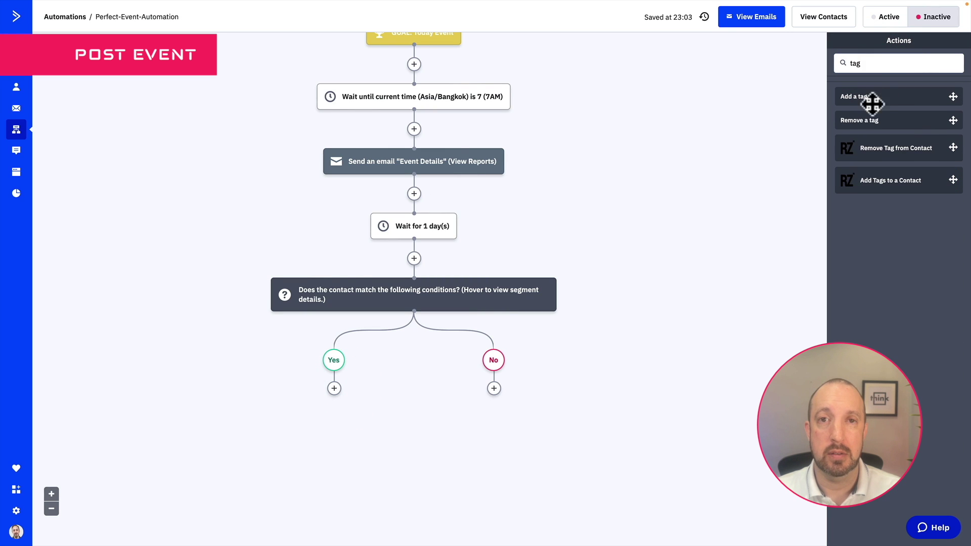
pyautogui.moveTo(872, 103); pyautogui.dragTo(334, 388)
pyautogui.click(302, 374)
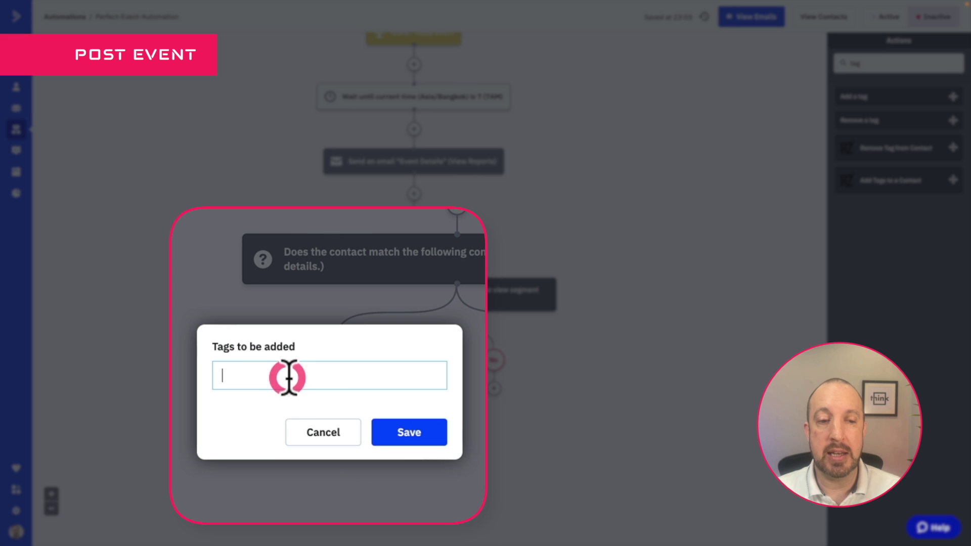
pyautogui.write('Event-XXX-attended')
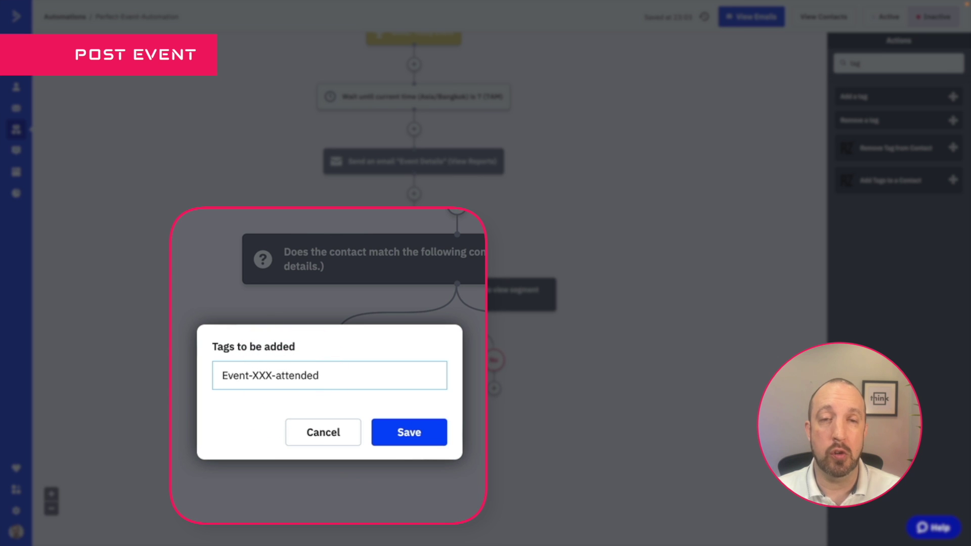
pyautogui.hotkey('ctrl', 'a')
pyautogui.click(399, 434)
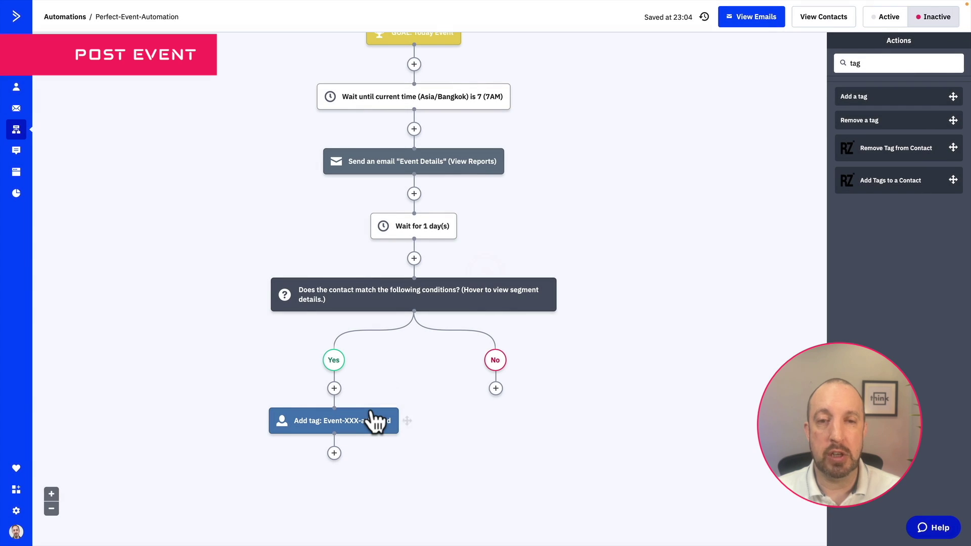
# Create a new email named 'FollowUp Email Post-Event' after the tag step
pyautogui.click(334, 453)
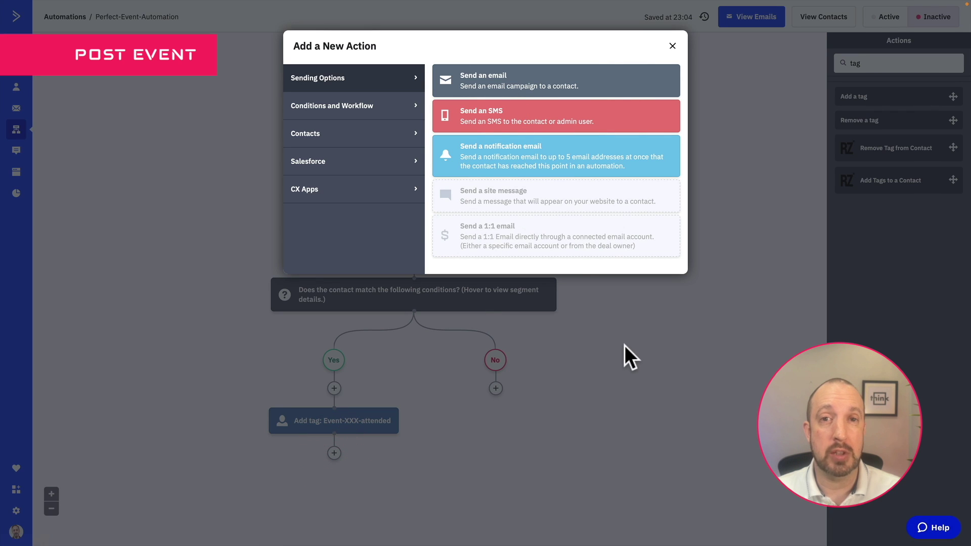
pyautogui.click(499, 91)
pyautogui.click(253, 451)
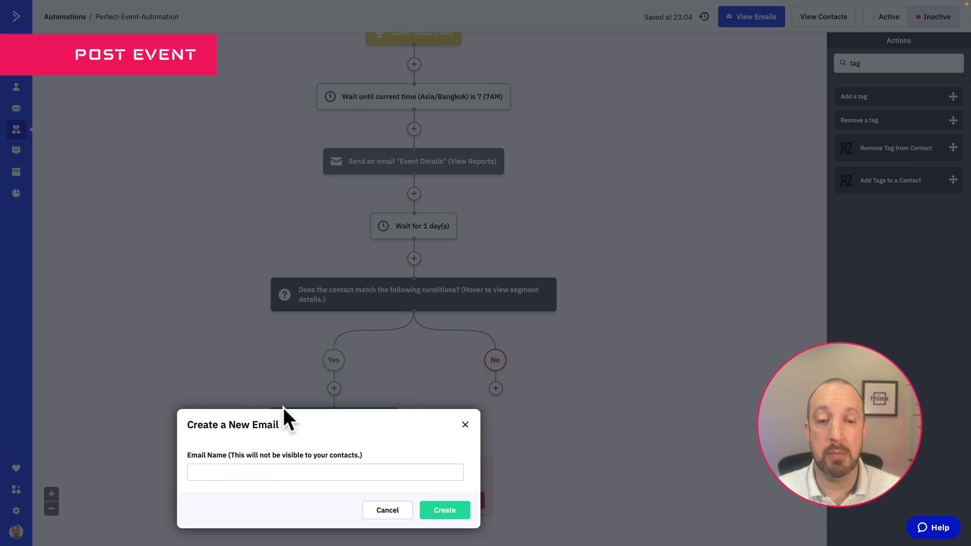
pyautogui.click(276, 473)
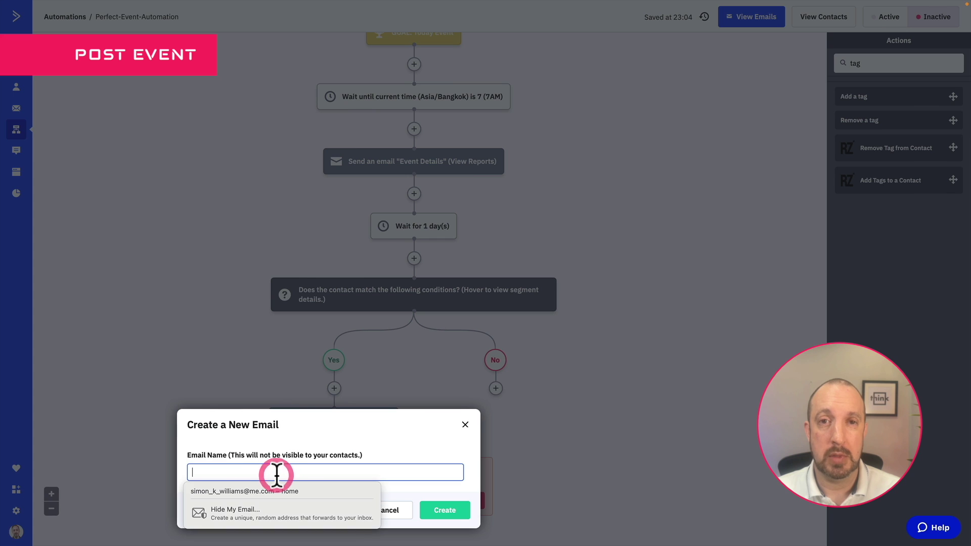
pyautogui.write('FollowUp Email Post-Event')
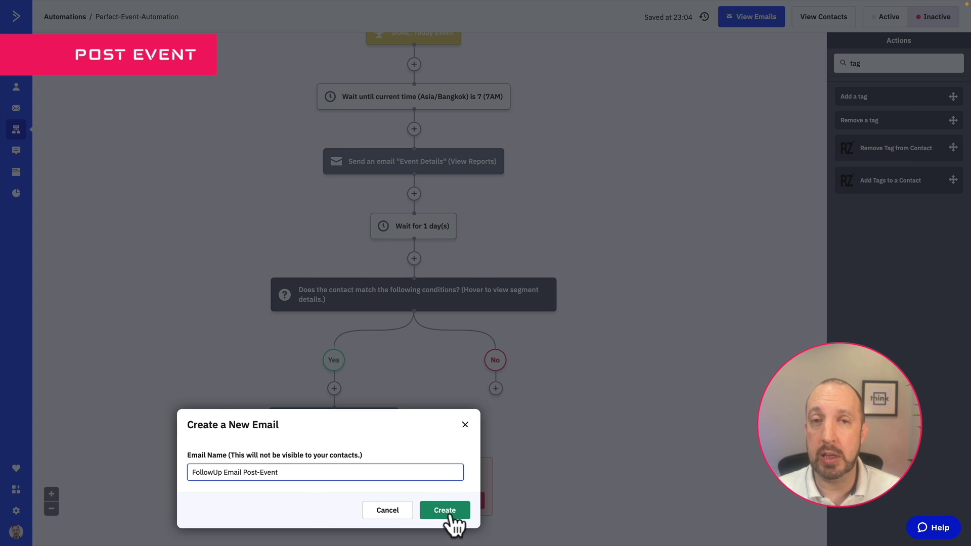
pyautogui.click(445, 512)
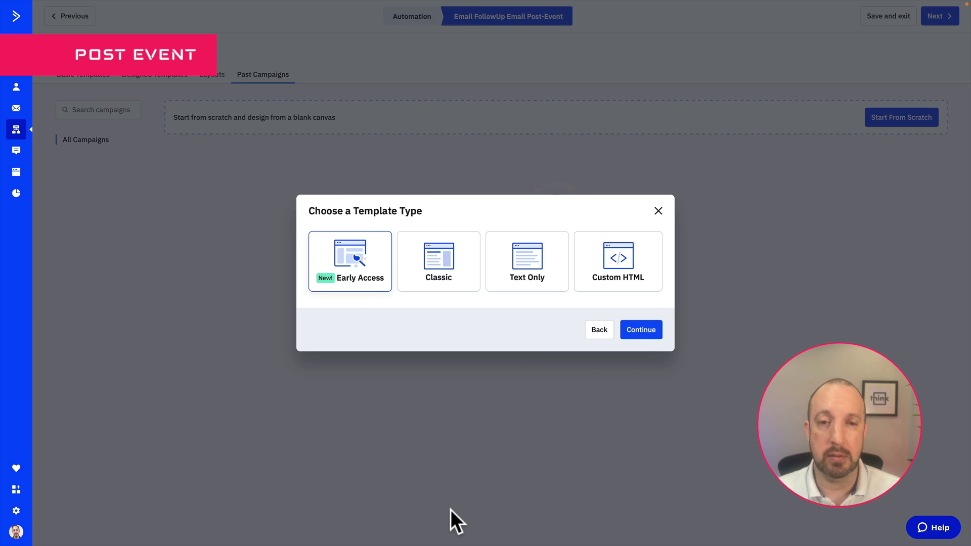
# Build the email from the Classic After Event template with subject 'Event recording'
pyautogui.click(447, 268)
pyautogui.click(643, 330)
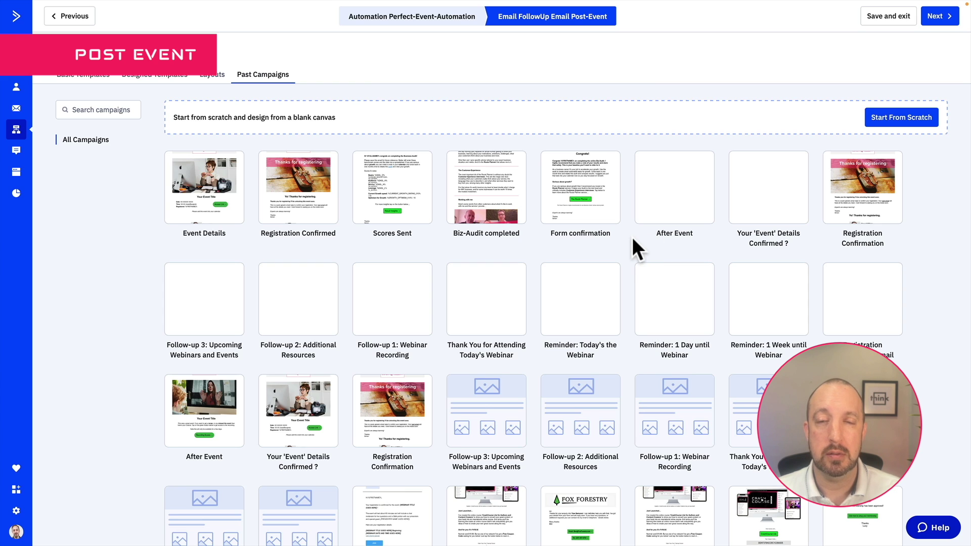
pyautogui.click(674, 172)
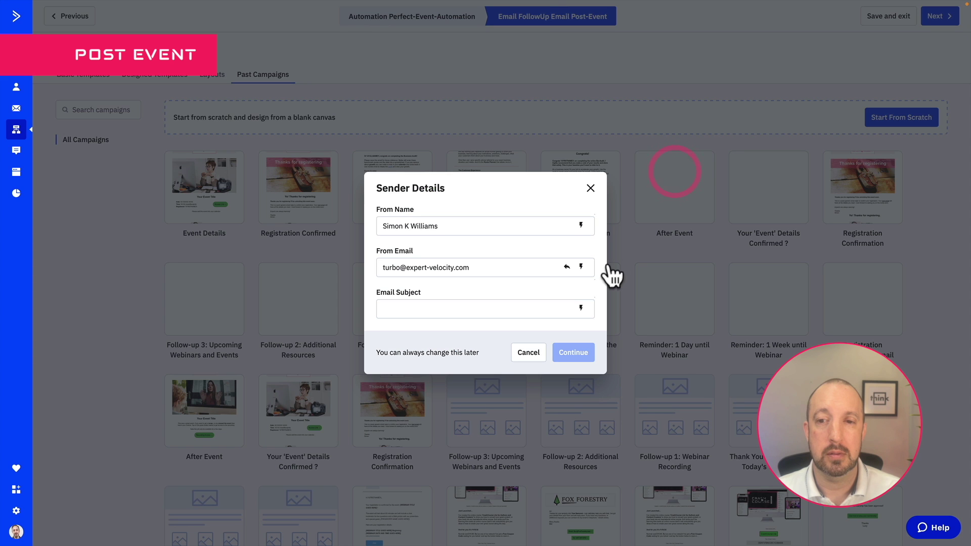
pyautogui.click(445, 309)
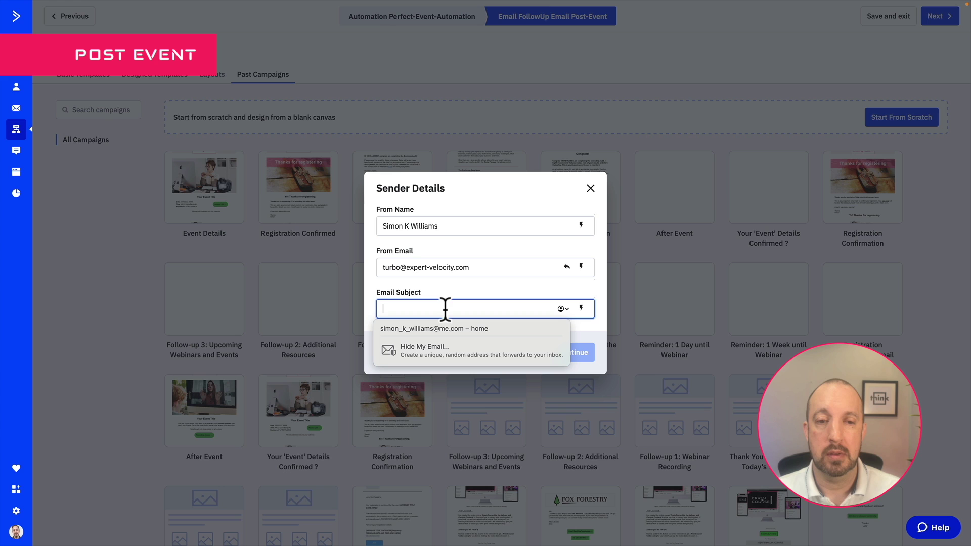
pyautogui.write('Event recording')
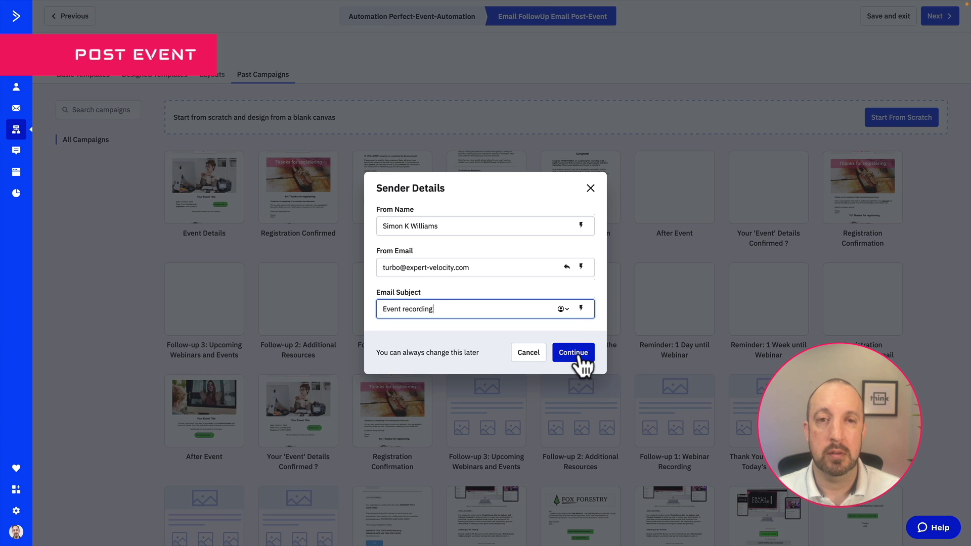
pyautogui.click(580, 356)
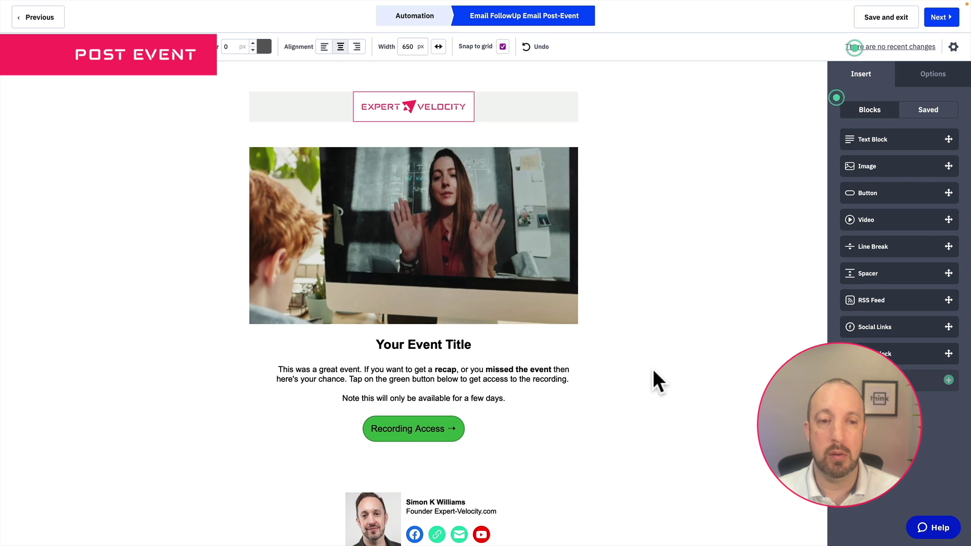
# Check the Recording Access button and proceed to the email's campaign summary
pyautogui.scroll(-2, 653, 371)
pyautogui.click(452, 342)
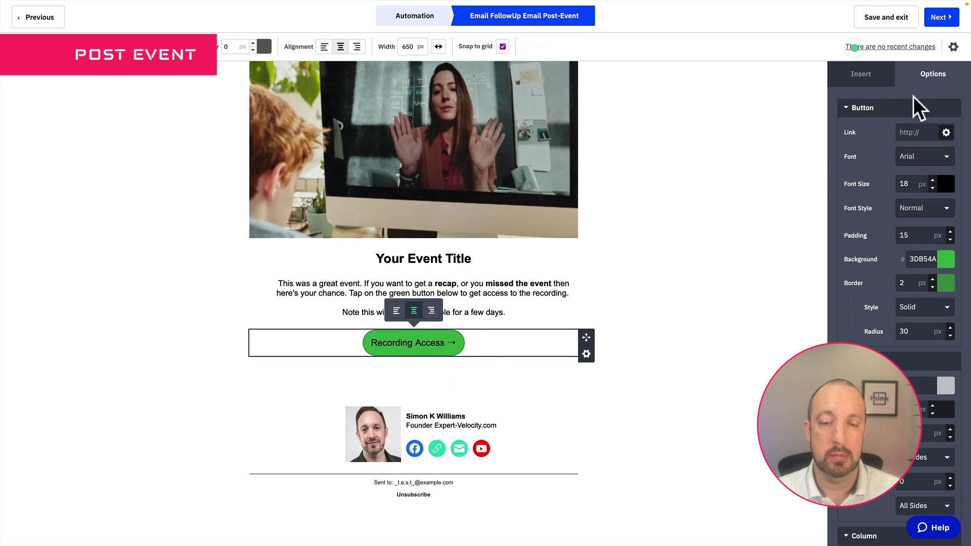
pyautogui.click(678, 363)
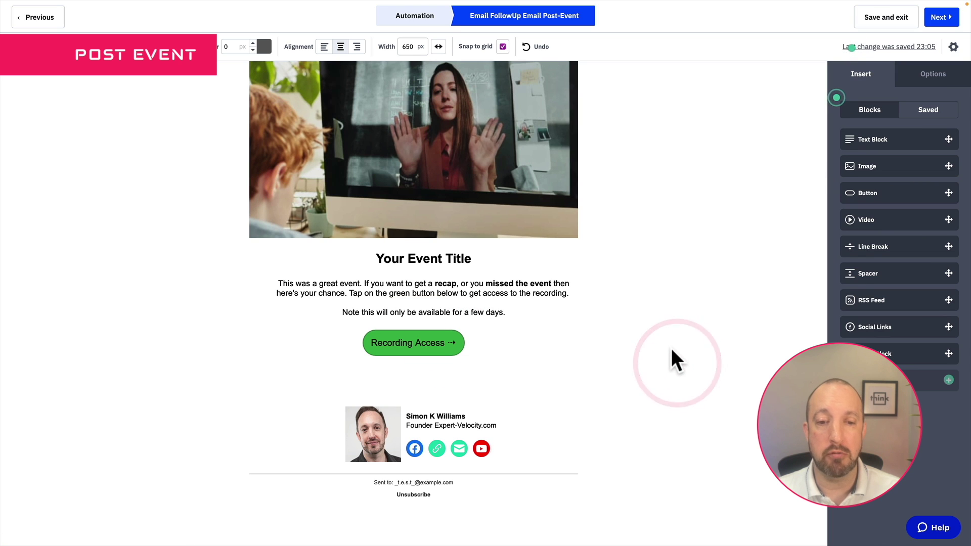
pyautogui.scroll(2, 670, 347)
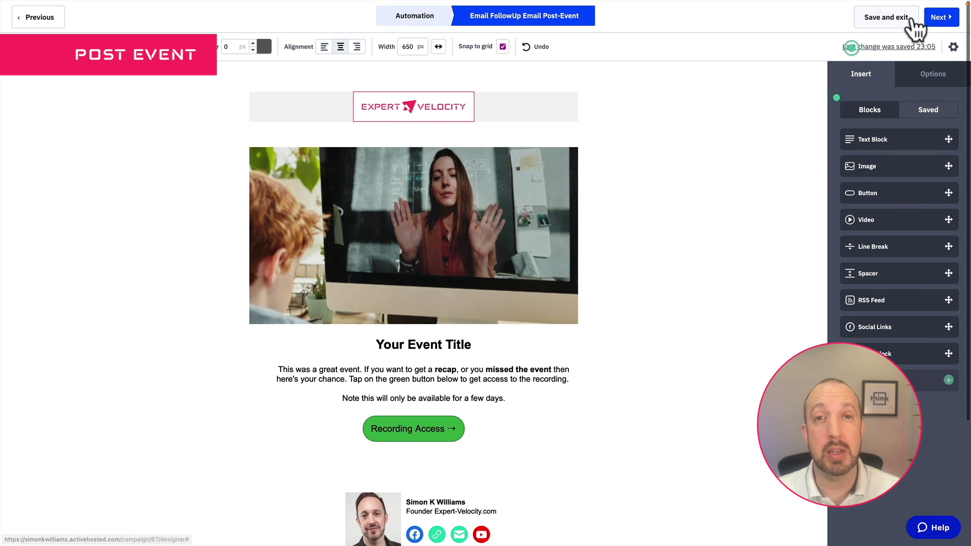
pyautogui.click(942, 17)
# Place FollowUp Email Post-Event on the Yes branch and copy its tag step to the No branch
pyautogui.click(942, 16)
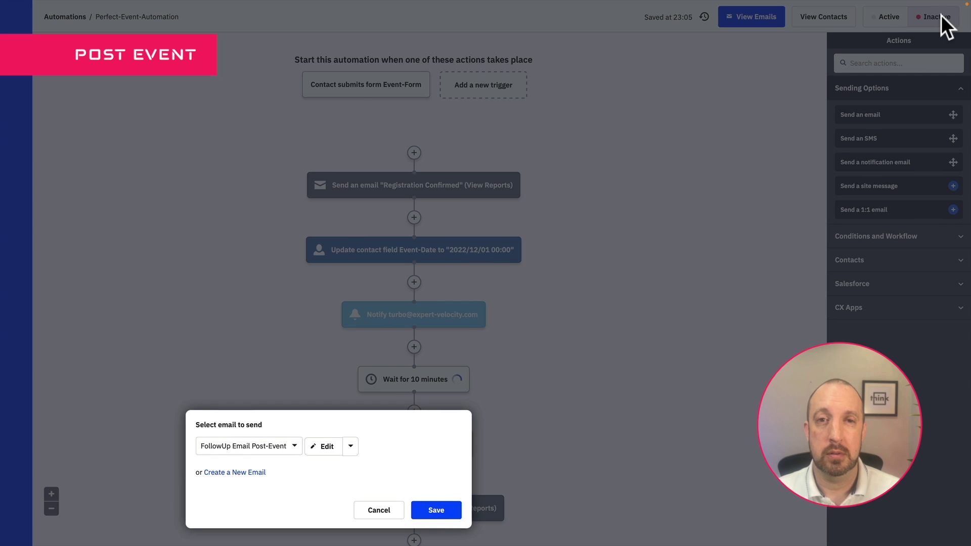
pyautogui.click(436, 511)
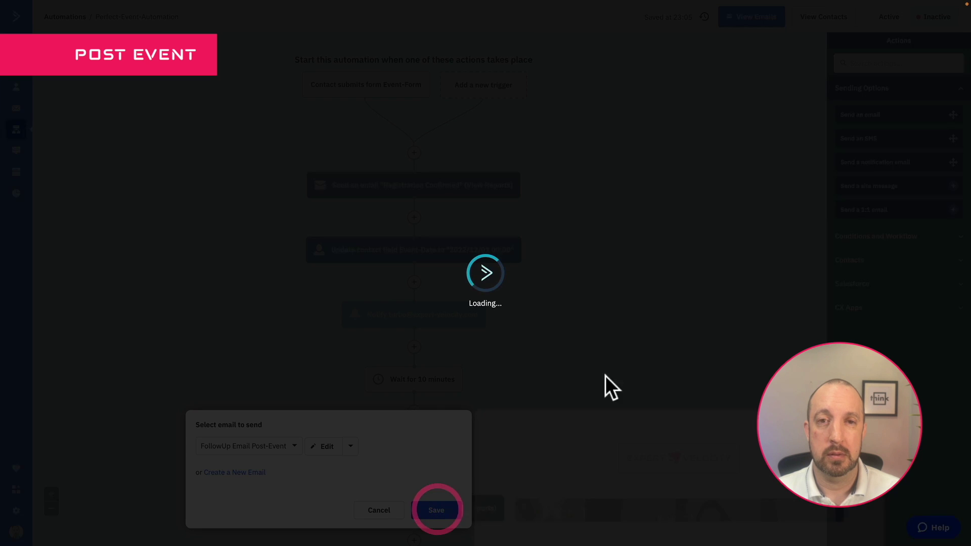
pyautogui.scroll(-5, 631, 342)
pyautogui.scroll(-15, 631, 342)
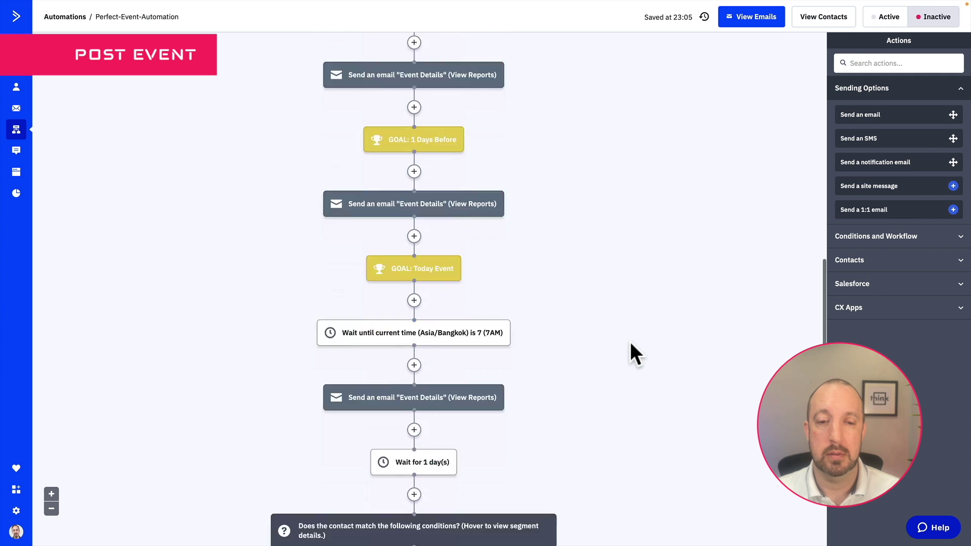
pyautogui.moveTo(379, 301)
pyautogui.moveTo(377, 296); pyautogui.dragTo(547, 262)
pyautogui.click(463, 256)
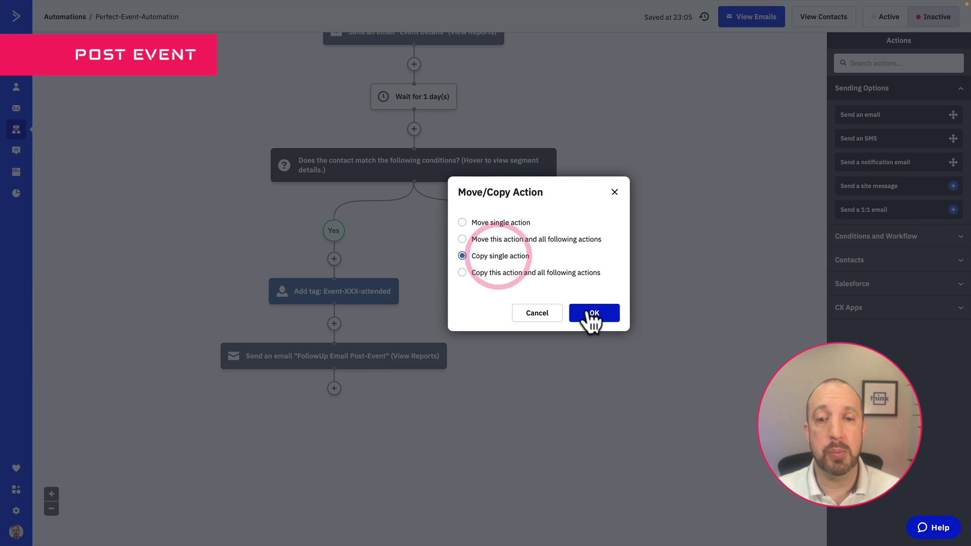
# Change the copied No-branch tag from Event-XXX-attended to Event-XXX-NoShow
pyautogui.click(591, 313)
pyautogui.click(554, 292)
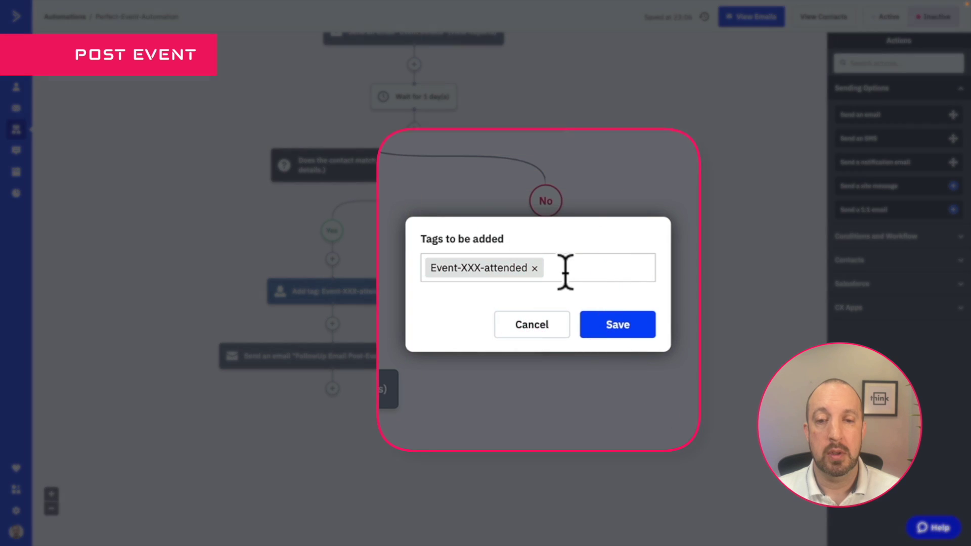
pyautogui.write('Eve')
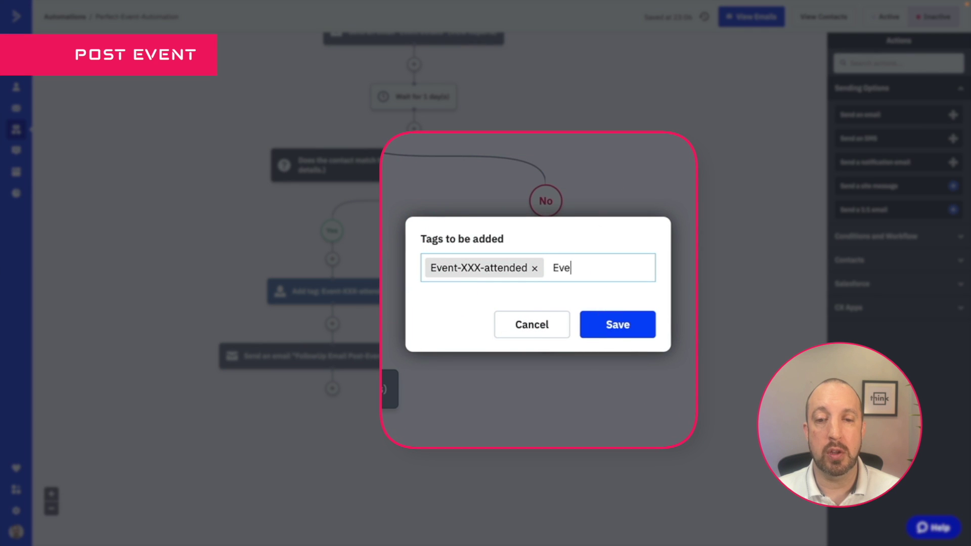
pyautogui.write('nt-XXX-')
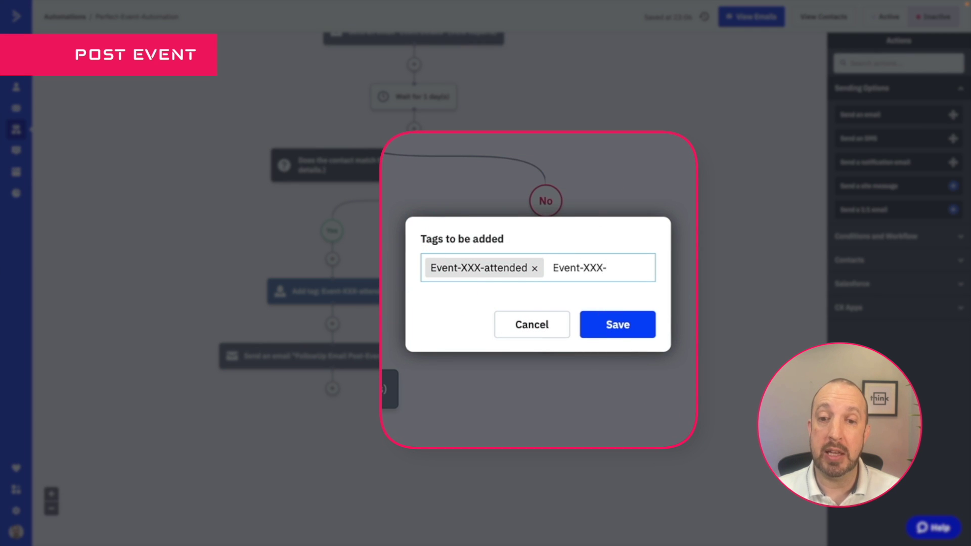
pyautogui.write('NOT-')
pyautogui.write('atte')
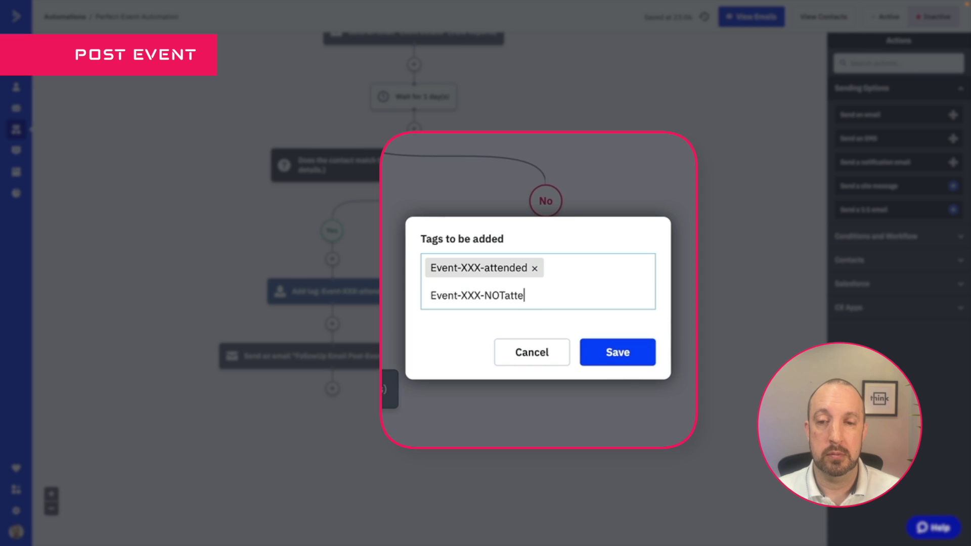
pyautogui.press('BackSpace')
pyautogui.press('BackSpace')
pyautogui.press('BackSpace')
pyautogui.press('BackSpace')
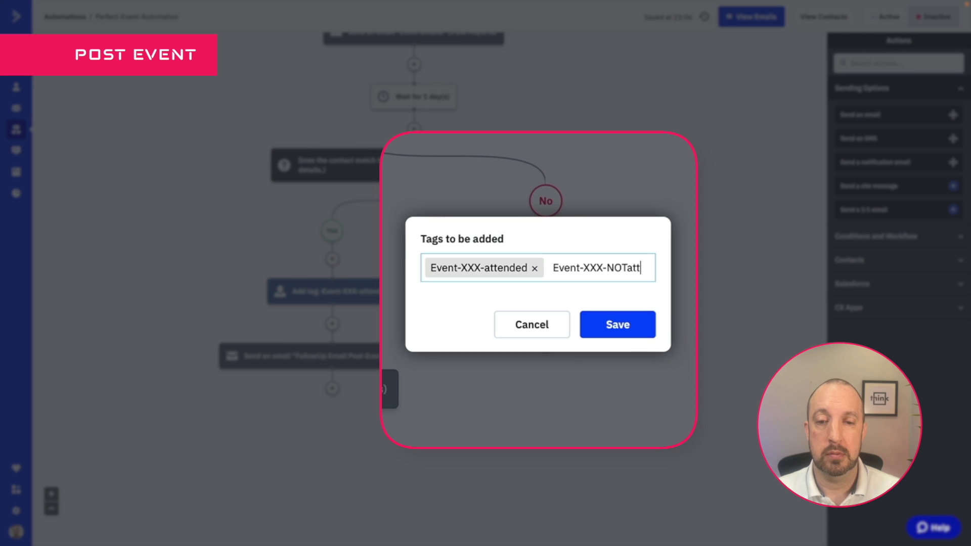
pyautogui.write('Show')
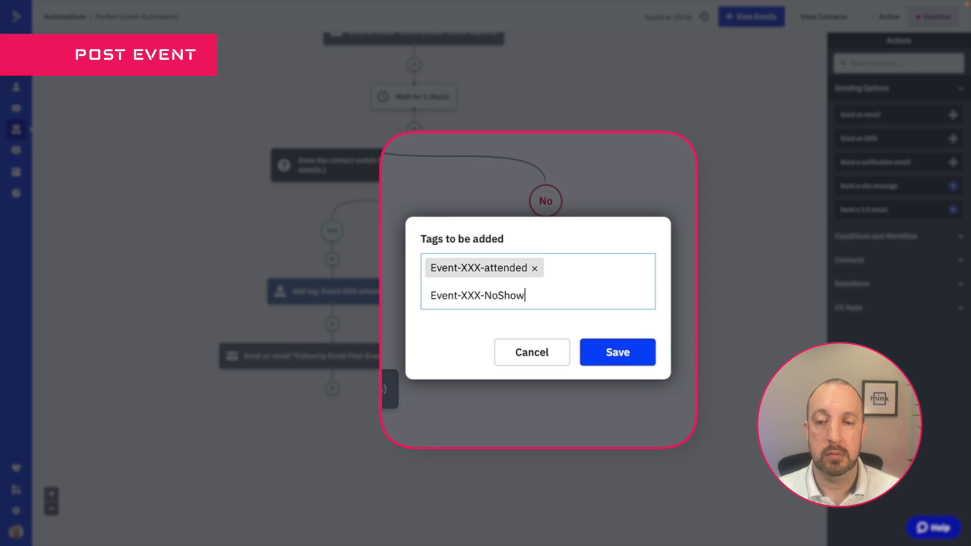
pyautogui.click(535, 269)
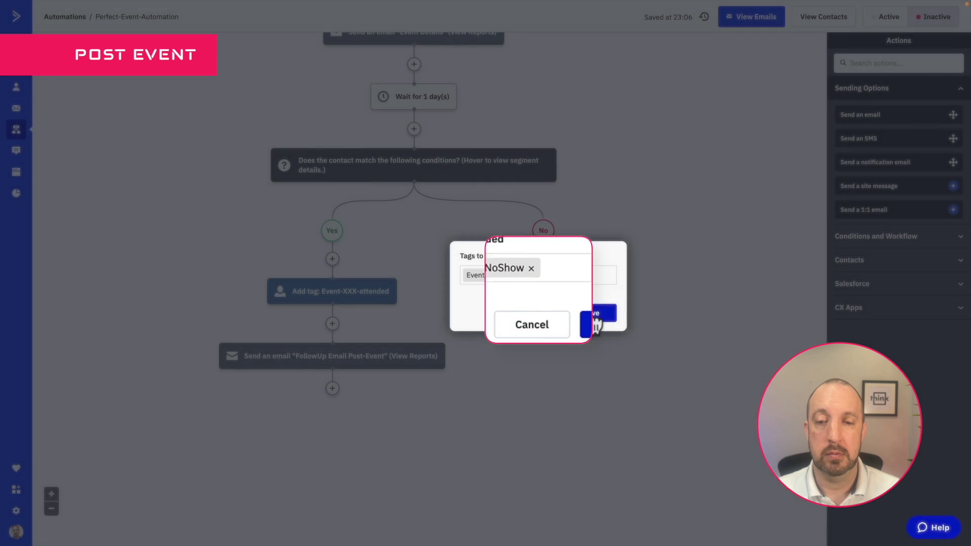
pyautogui.click(587, 314)
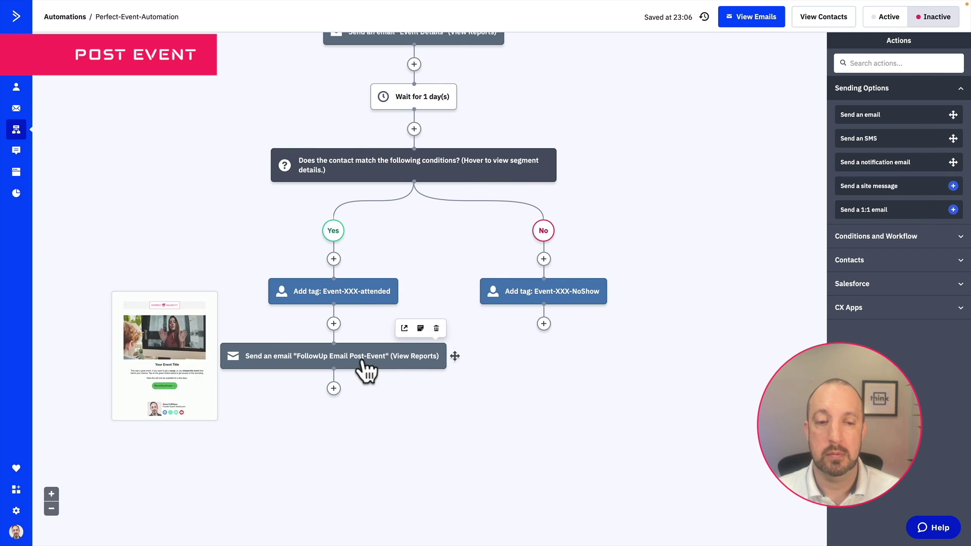
# Copy the follow-up email step onto the No branch below the NoShow tag
pyautogui.moveTo(365, 369); pyautogui.dragTo(543, 323)
pyautogui.click(524, 320)
pyautogui.click(597, 378)
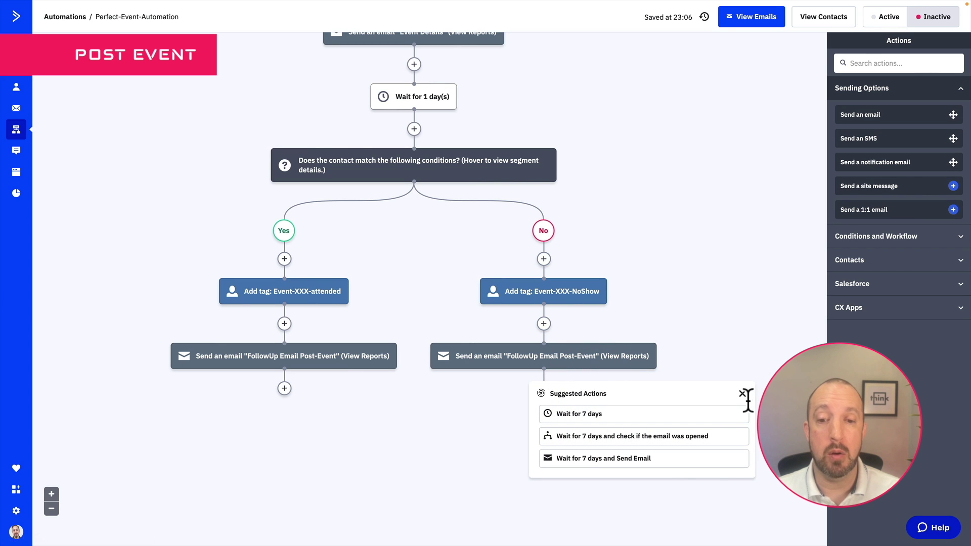
# Add a 'Wait for 30 day(s)' step under the No-branch follow-up email
pyautogui.click(743, 393)
pyautogui.click(862, 63)
pyautogui.write('wait')
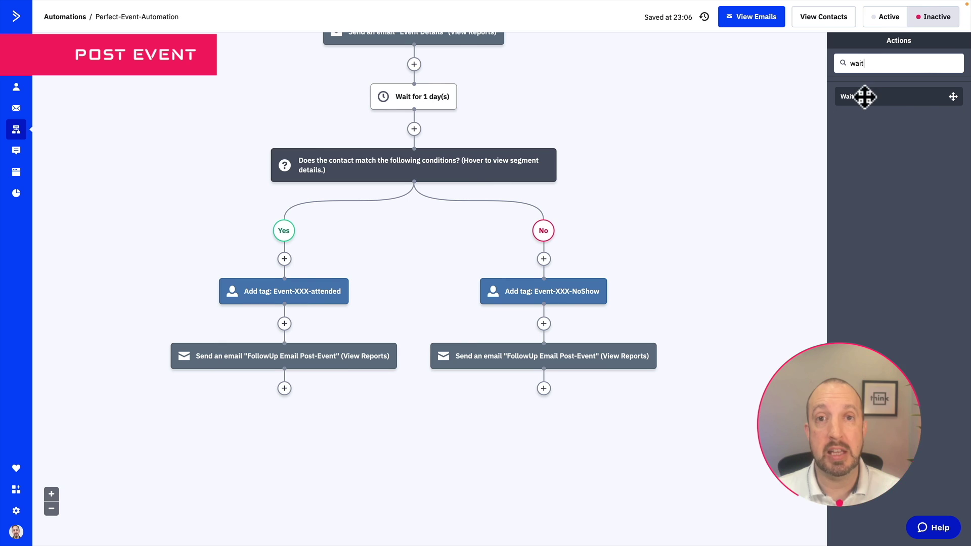
pyautogui.moveTo(863, 96); pyautogui.dragTo(546, 403)
pyautogui.click(467, 383)
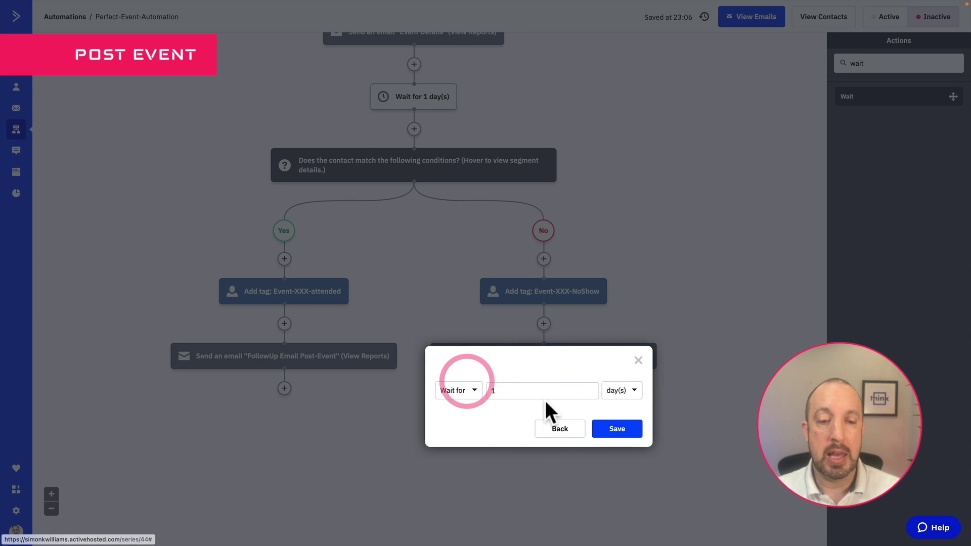
pyautogui.doubleClick(530, 392)
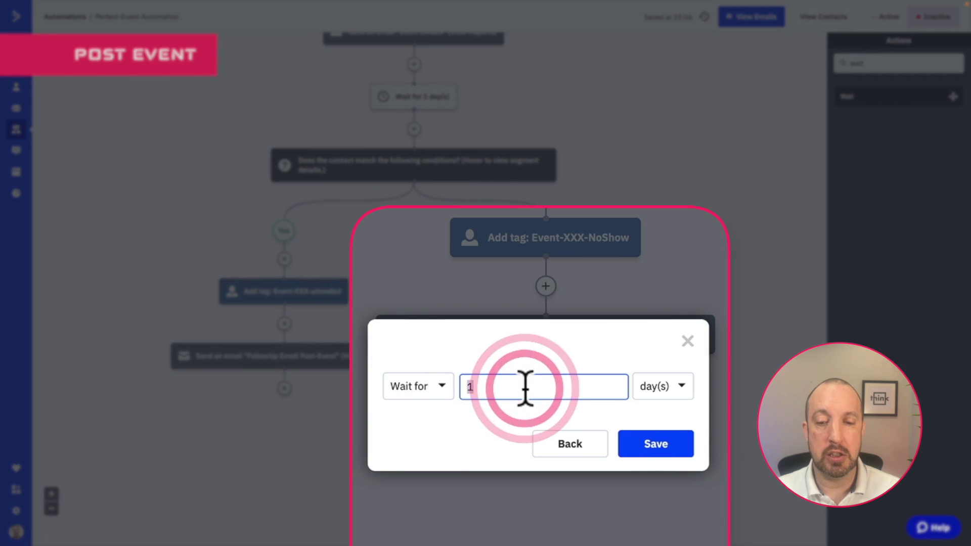
pyautogui.write('1')
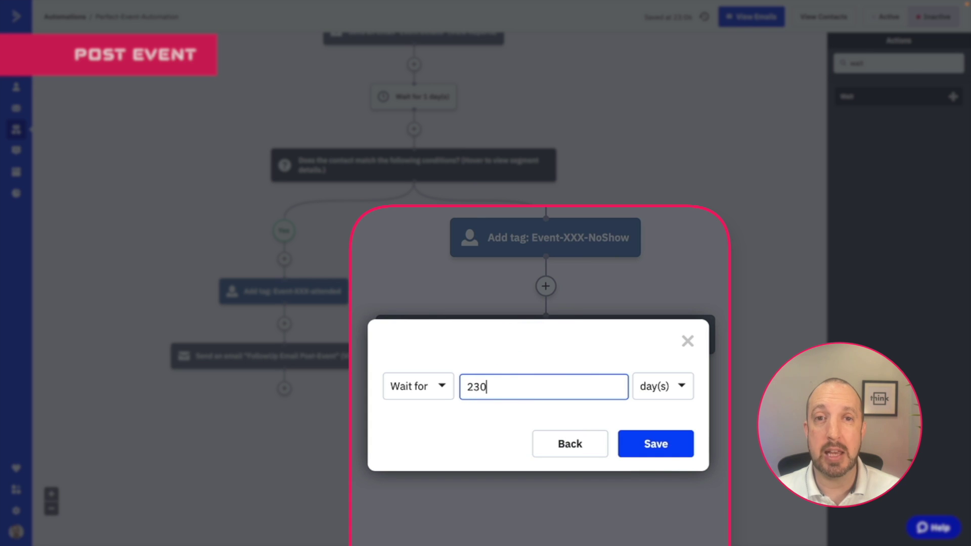
pyautogui.write('30')
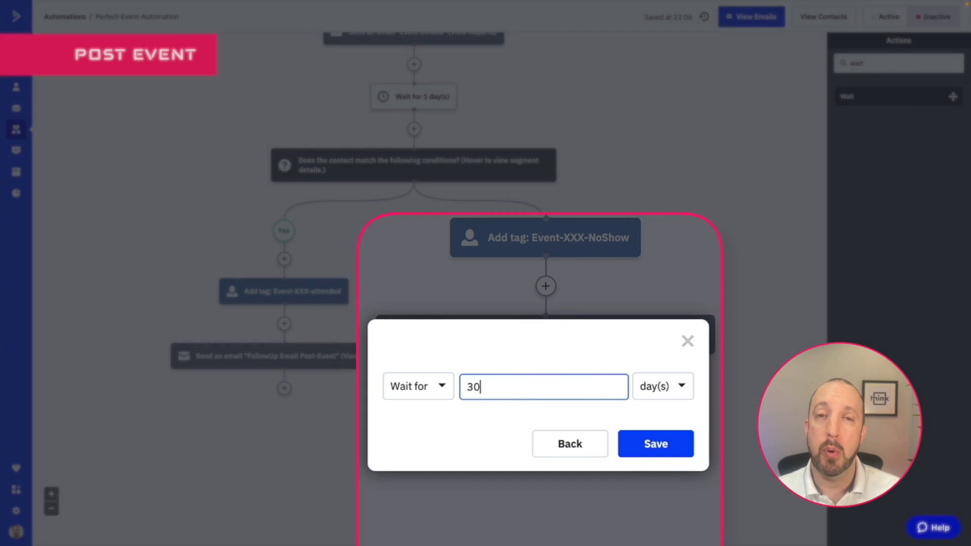
pyautogui.click(611, 429)
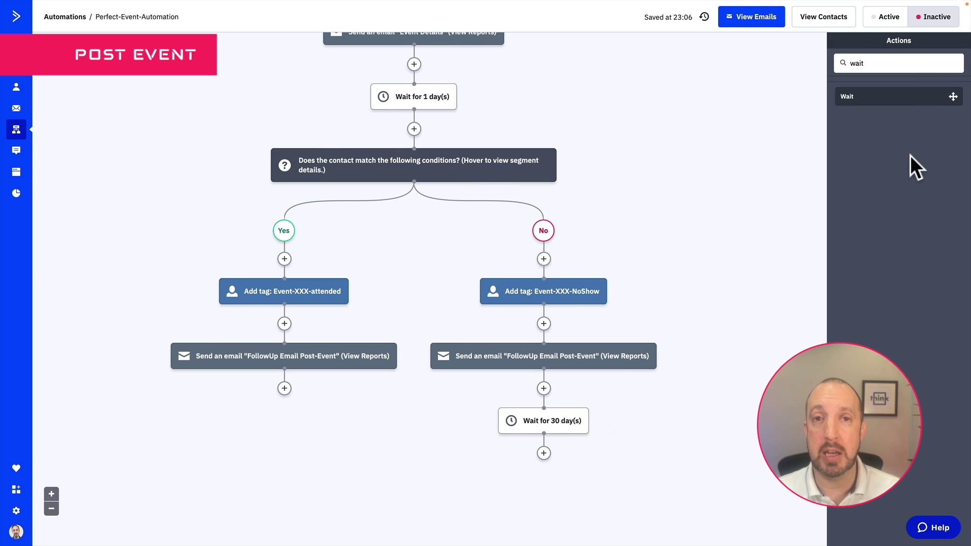
# End the No branch with an 'End this automation' step after the 30-day wait
pyautogui.doubleClick(889, 63)
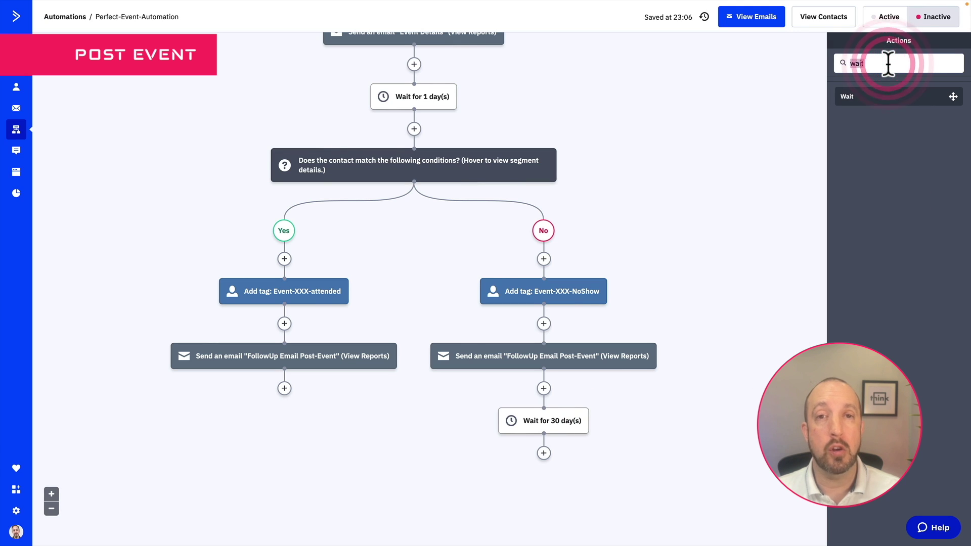
pyautogui.write('end')
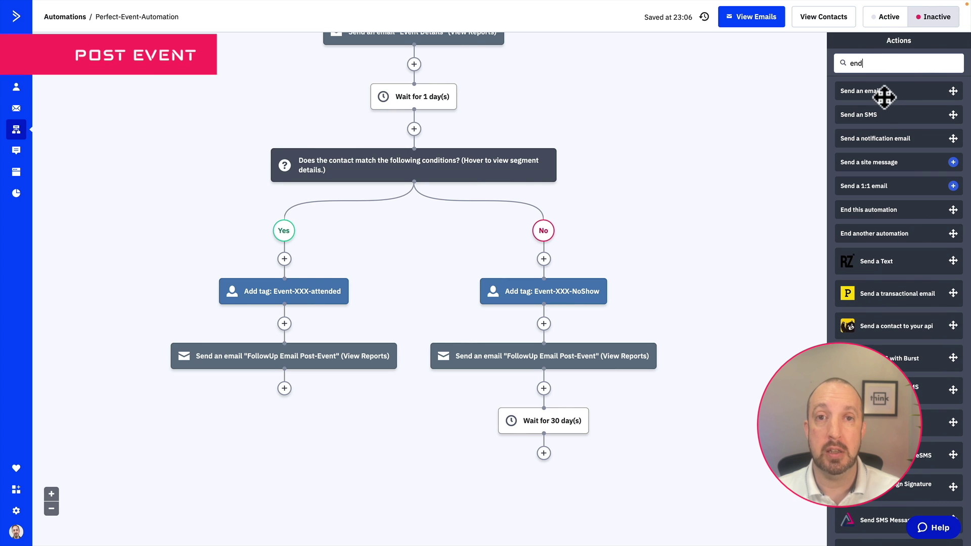
pyautogui.moveTo(873, 209); pyautogui.dragTo(554, 457)
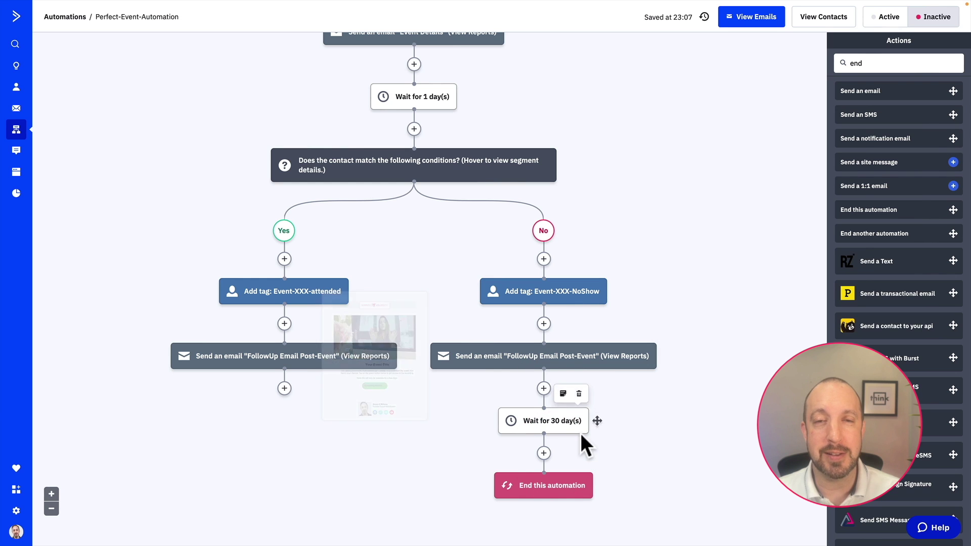
# Copy the 30-day wait and end step onto the Yes branch, keeping contacts in place
pyautogui.moveTo(552, 421); pyautogui.dragTo(257, 390)
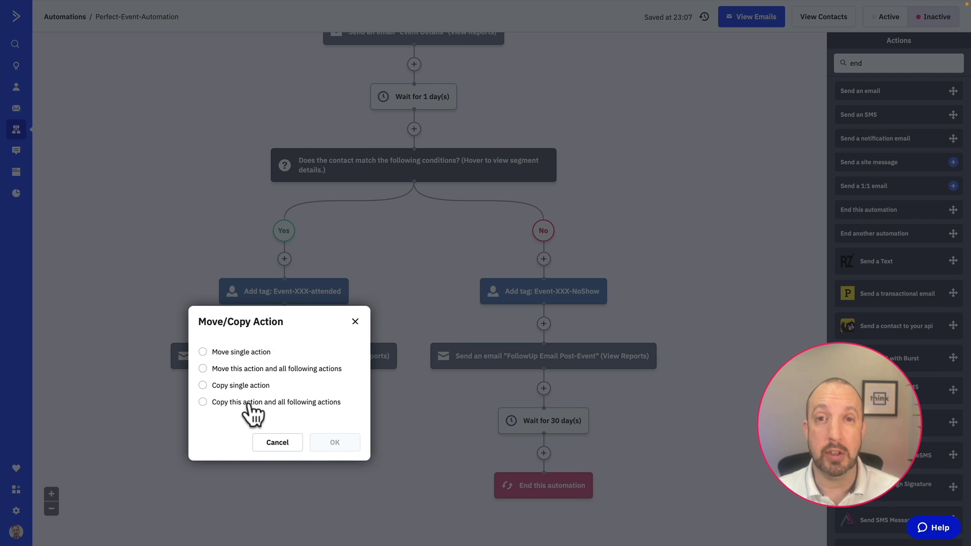
pyautogui.click(252, 407)
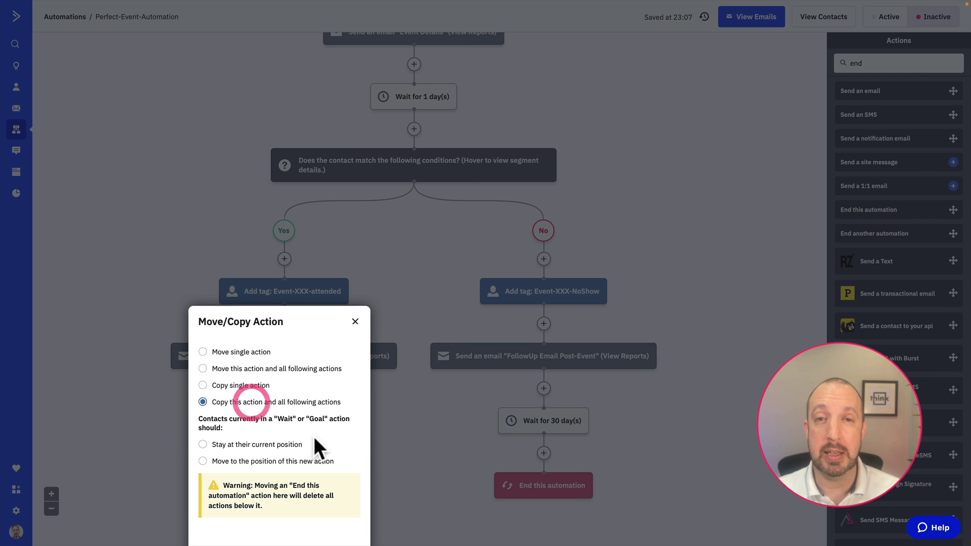
pyautogui.click(202, 444)
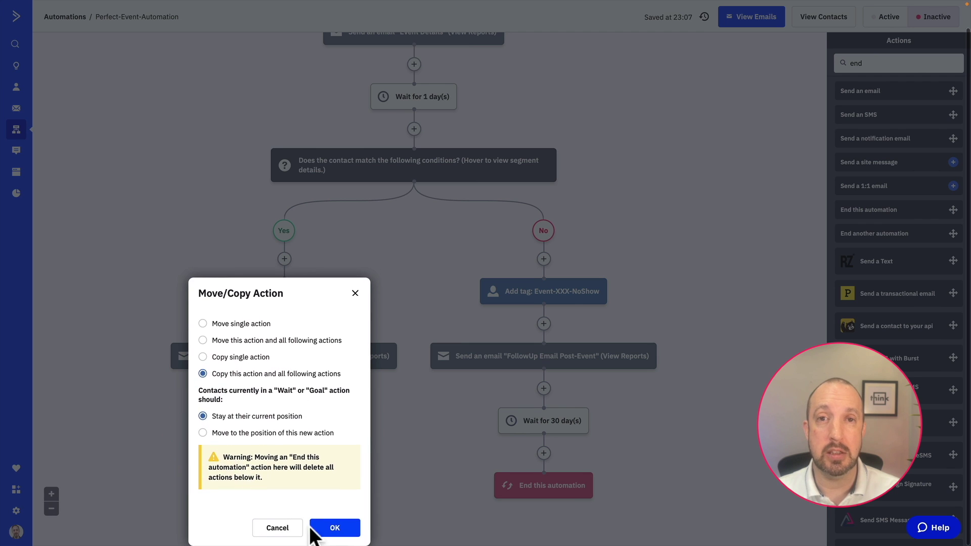
pyautogui.click(323, 524)
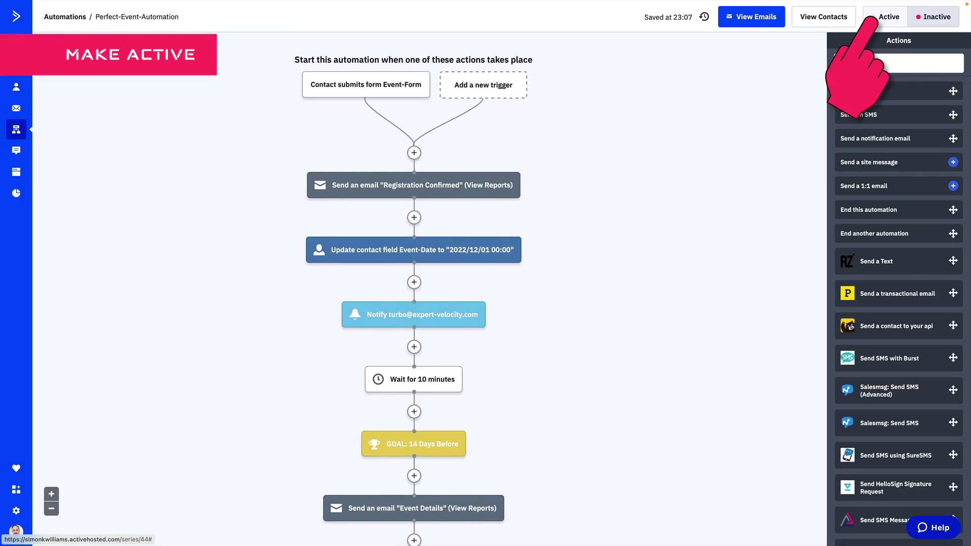
# Switch Perfect-Event-Automation to Active
pyautogui.click(886, 17)
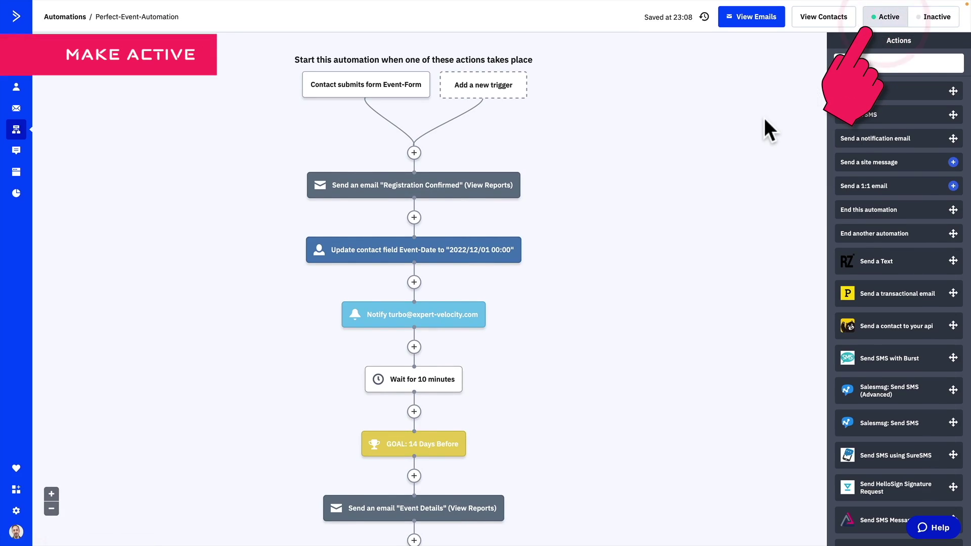